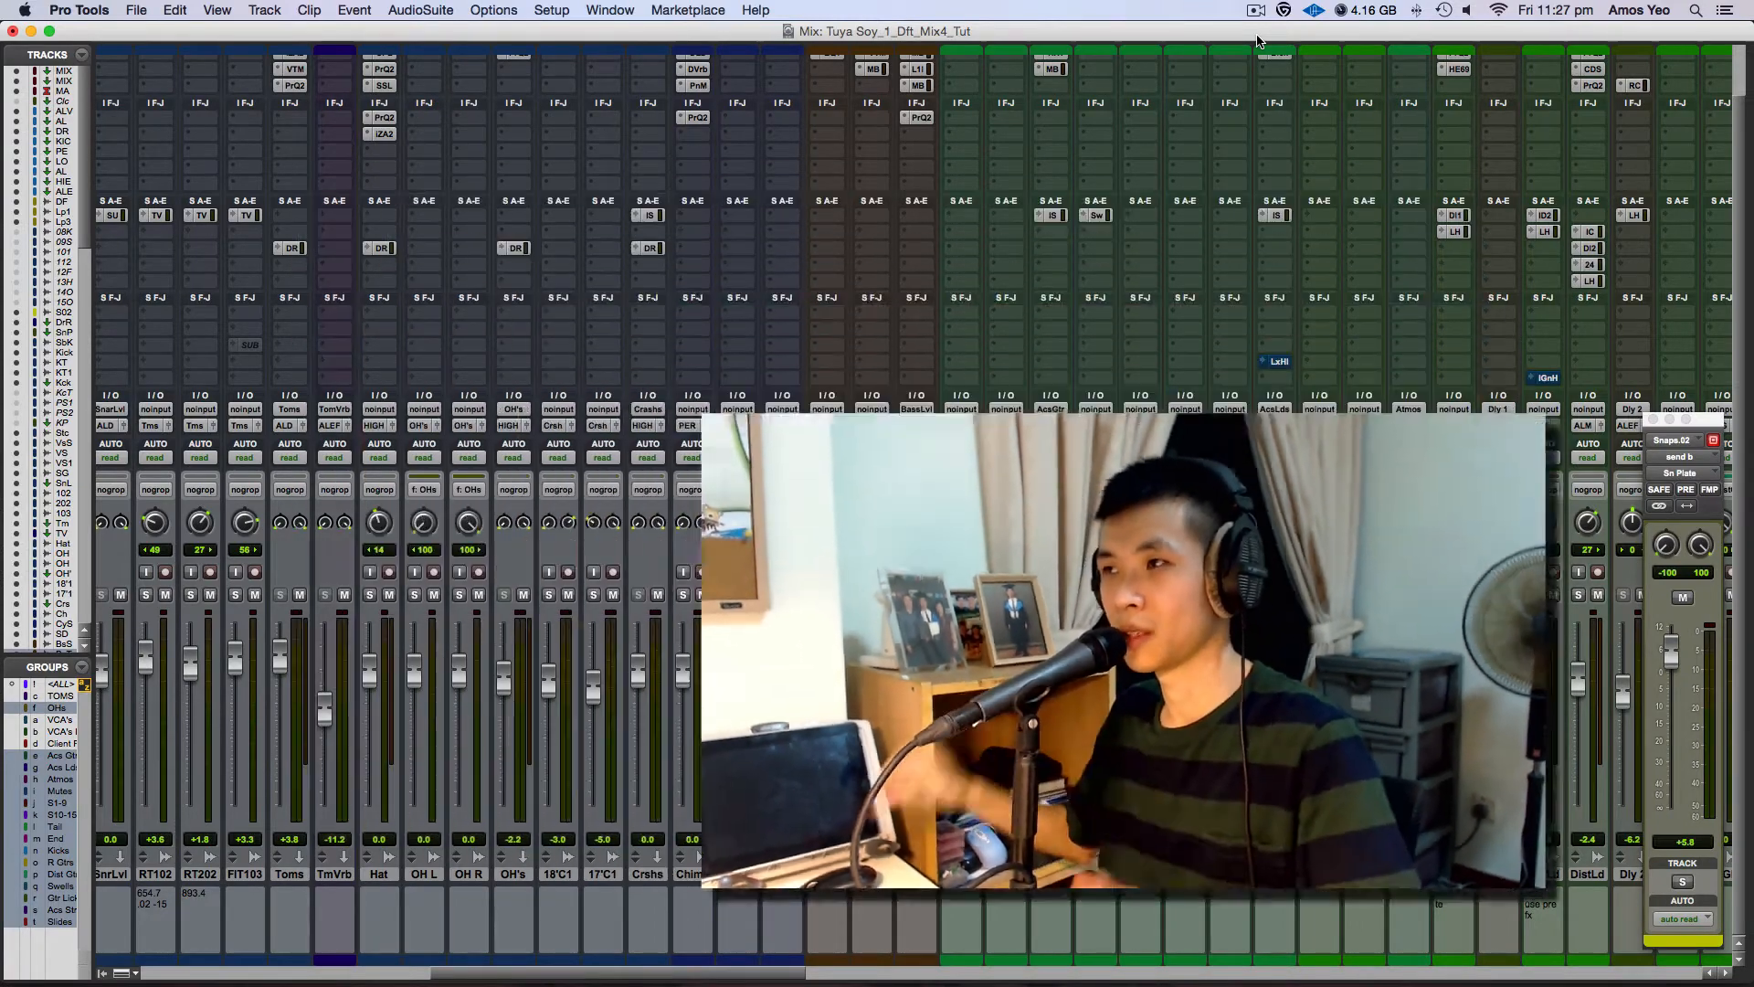
Step: Look over the bass channels in the Mix window, and examine the Bass Subs and Bass Top waveforms in the Edit window
scroll(1158, 272, "up", 2)
scroll(1131, 130, "up", 2)
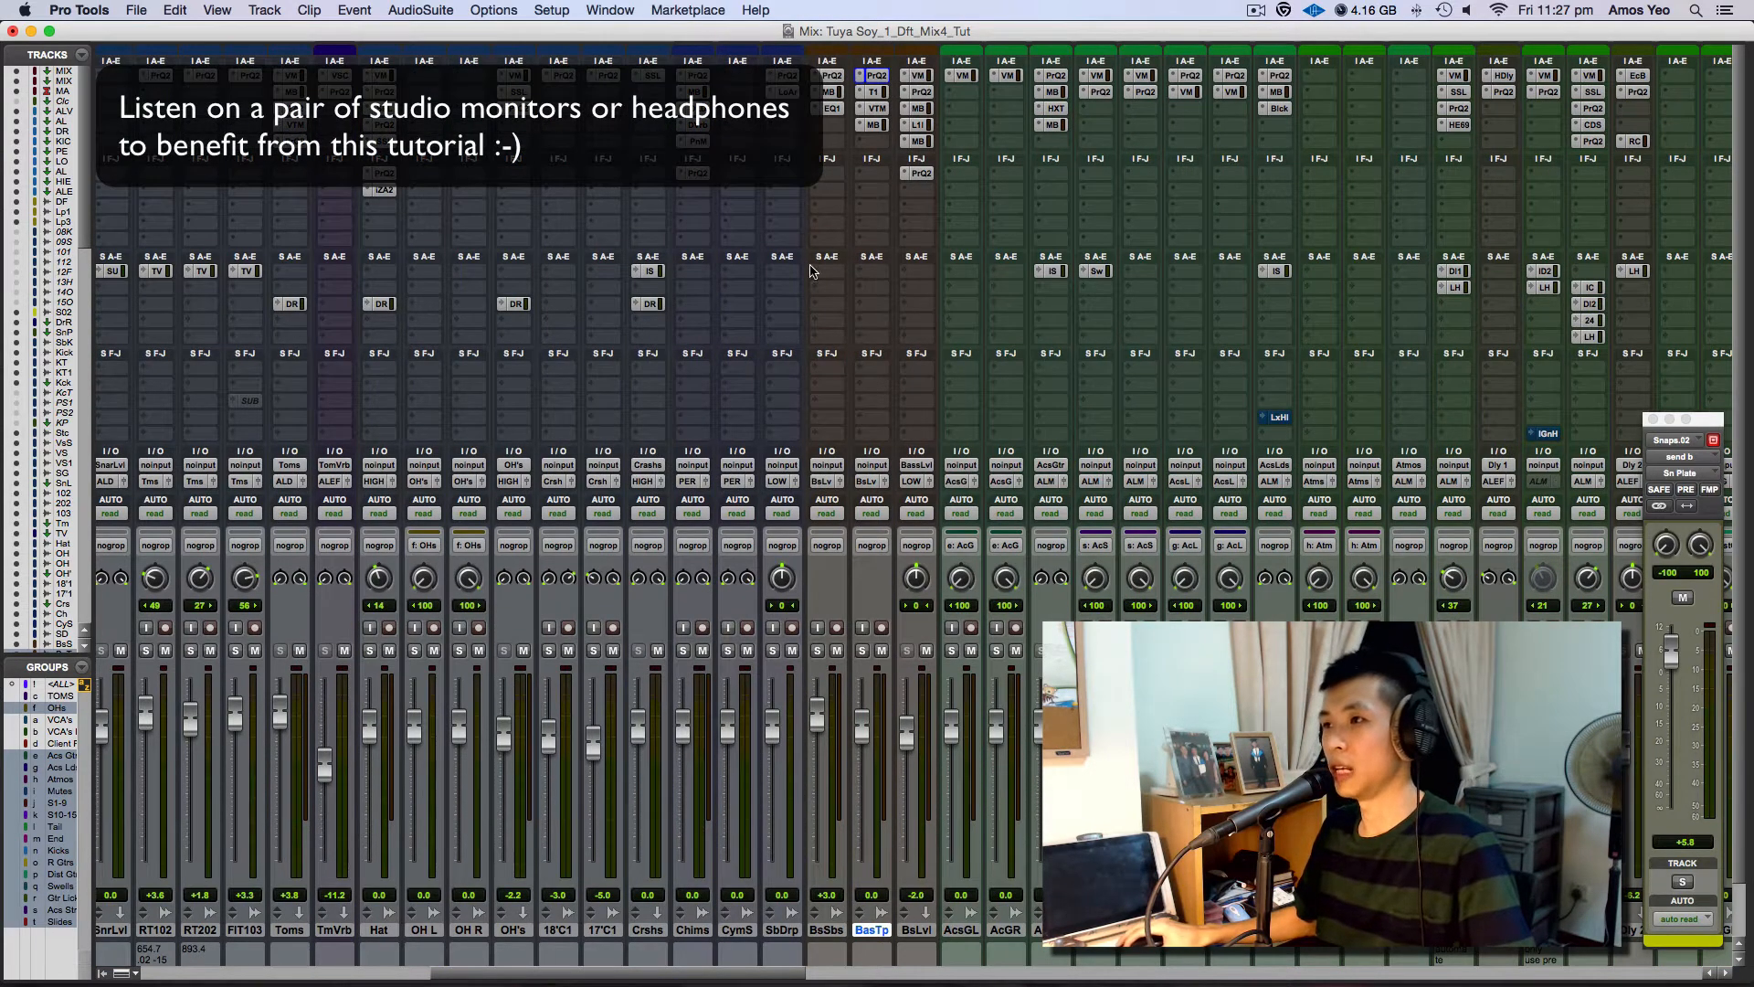
scroll(896, 578, "down", 3)
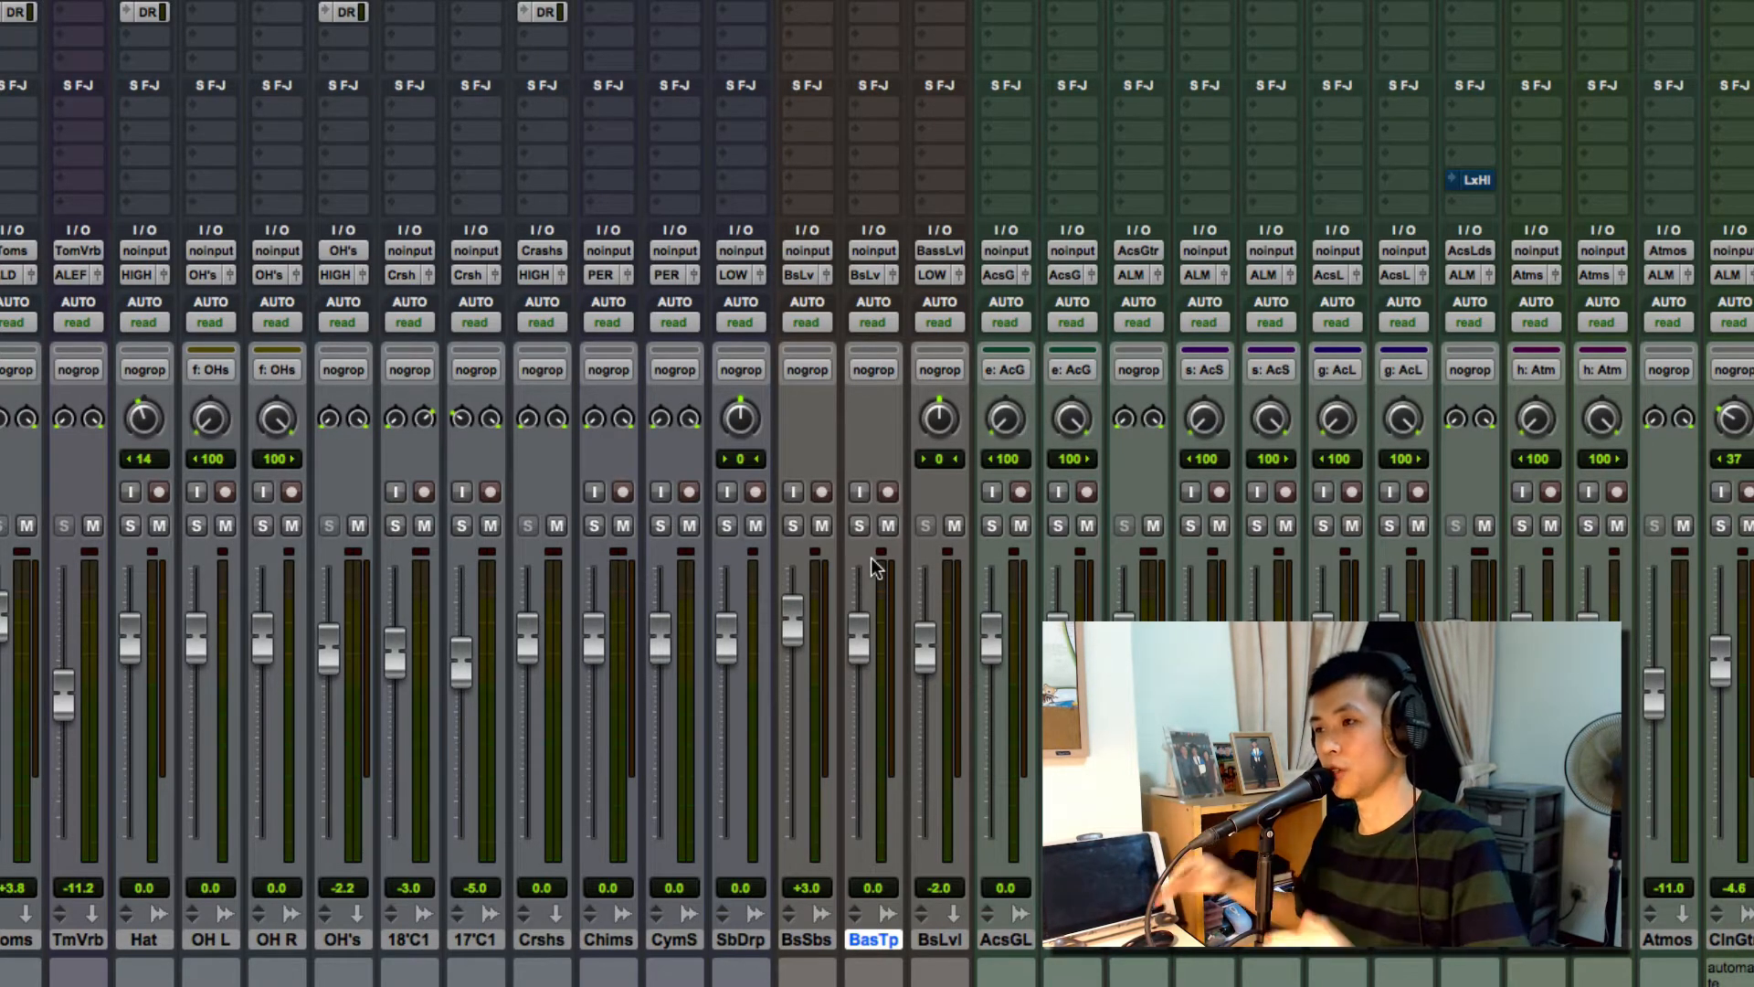
key("space")
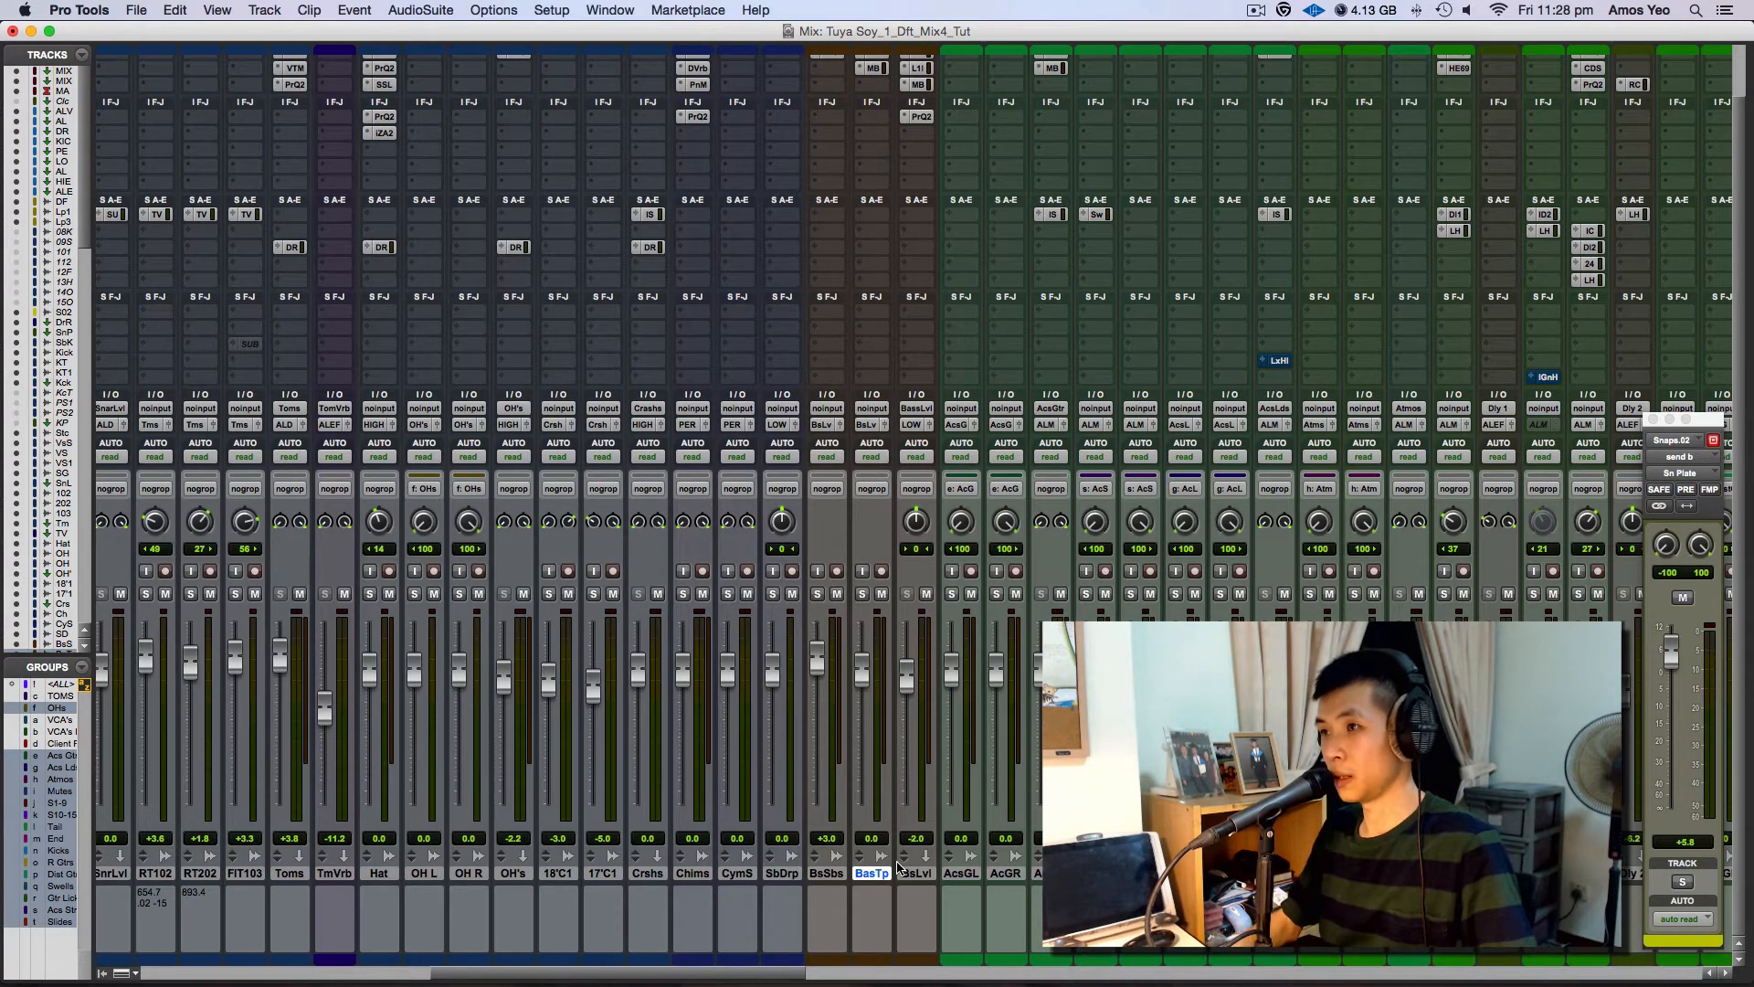
key("super+equal")
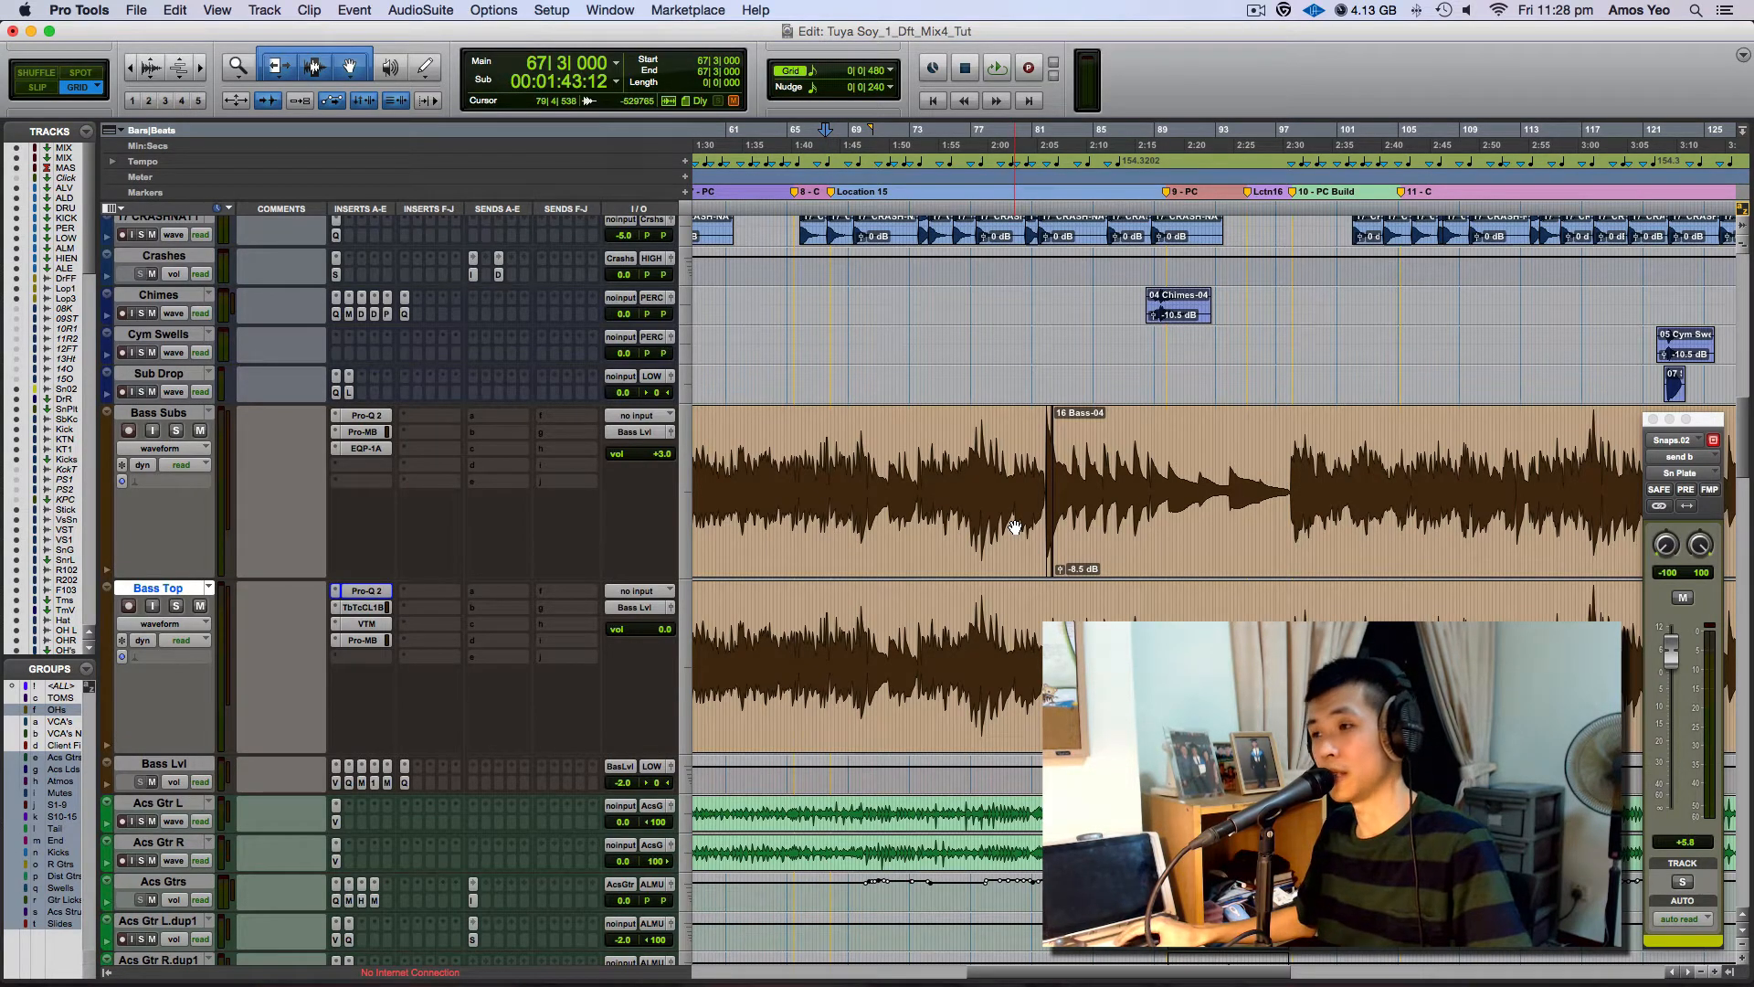
key("Return")
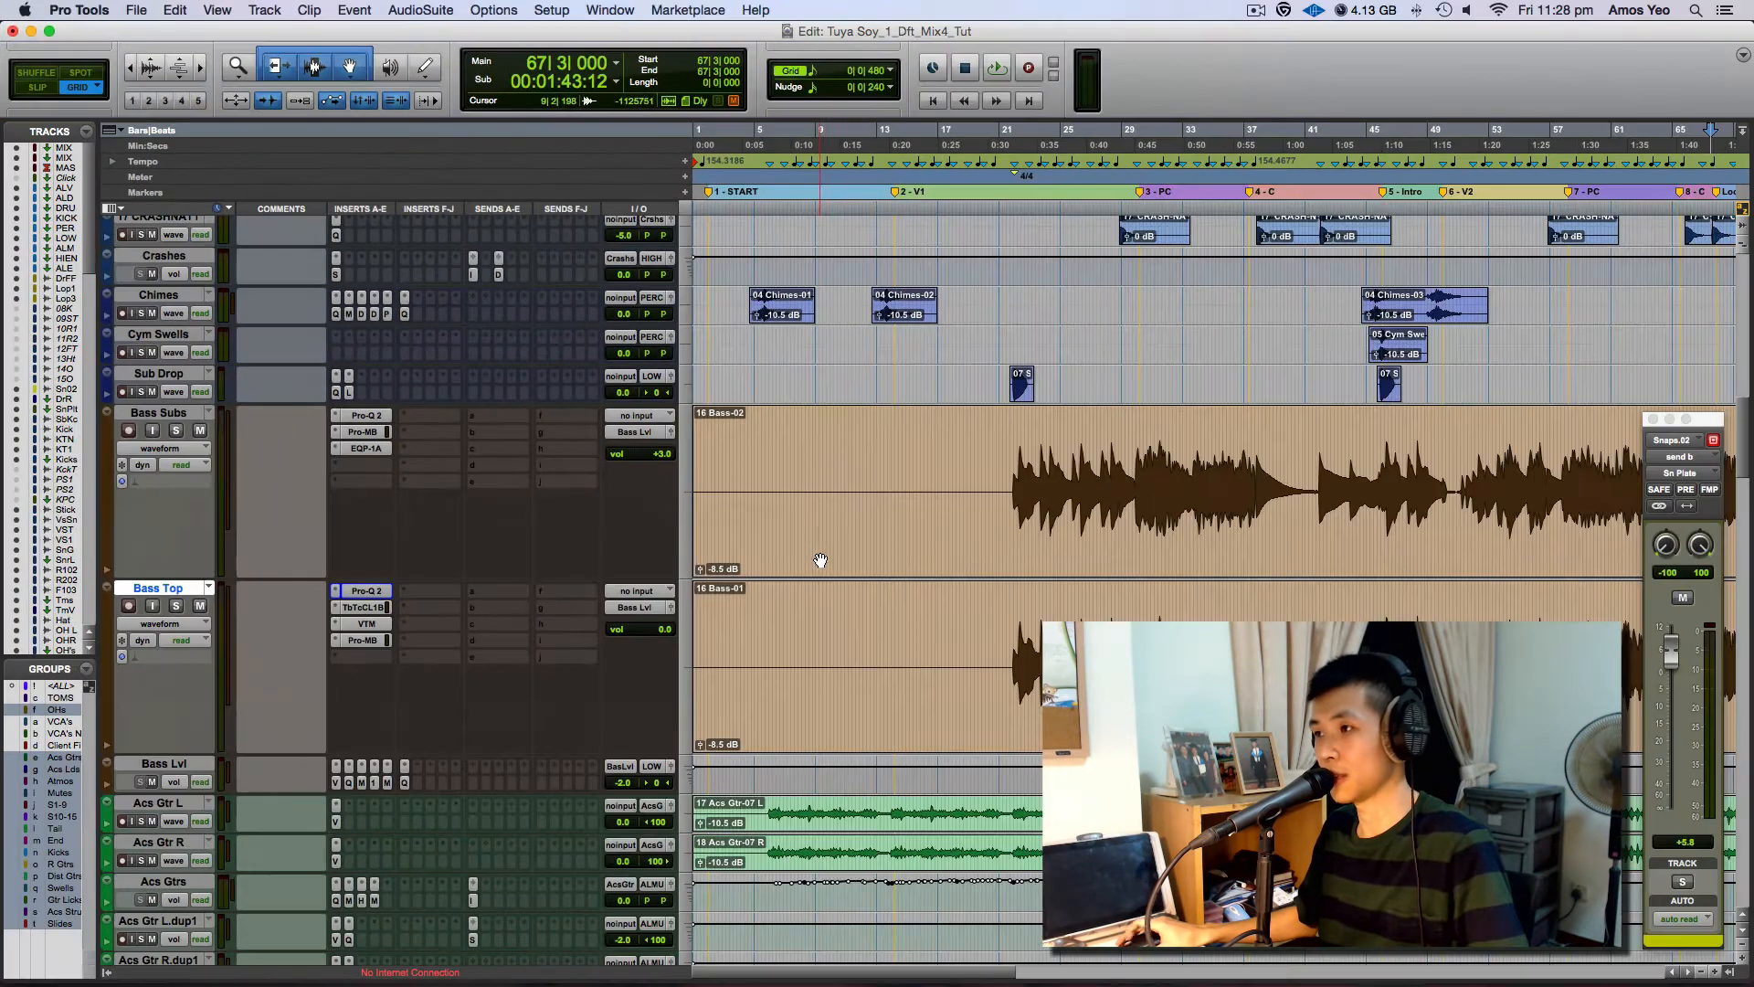
scroll(933, 650, "right", 15)
scroll(933, 650, "left", 10)
scroll(826, 543, "right", 2)
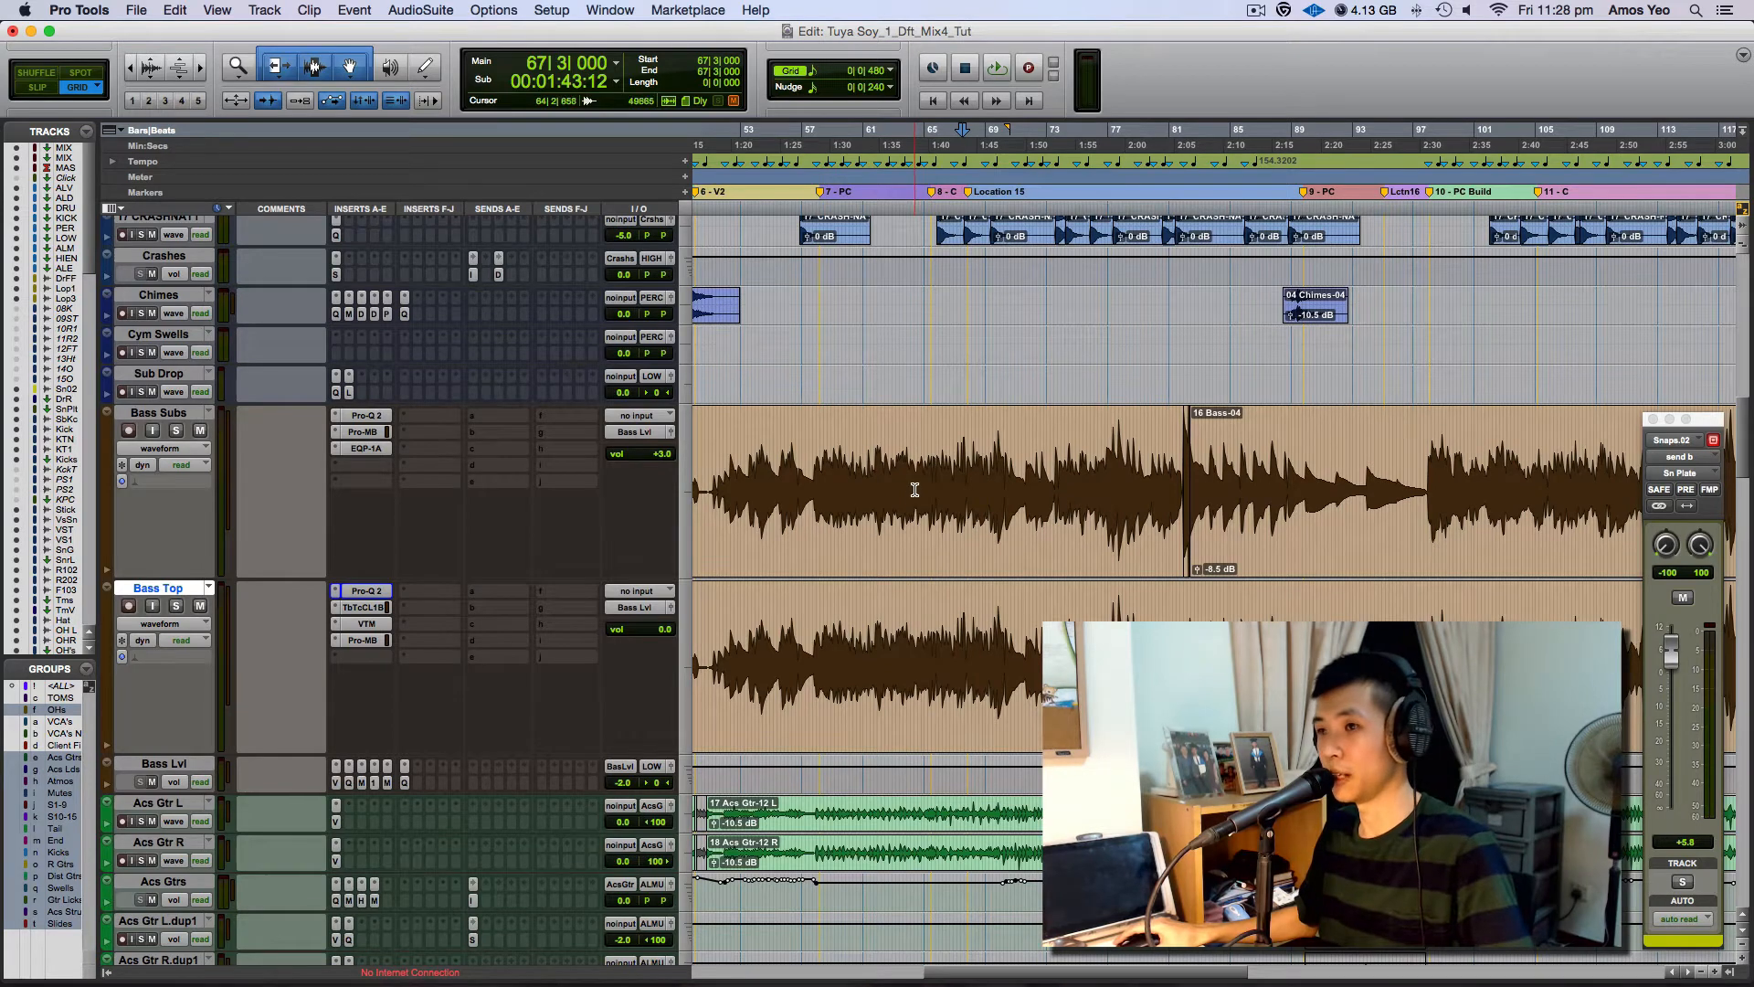
scroll(915, 490, "right", 2)
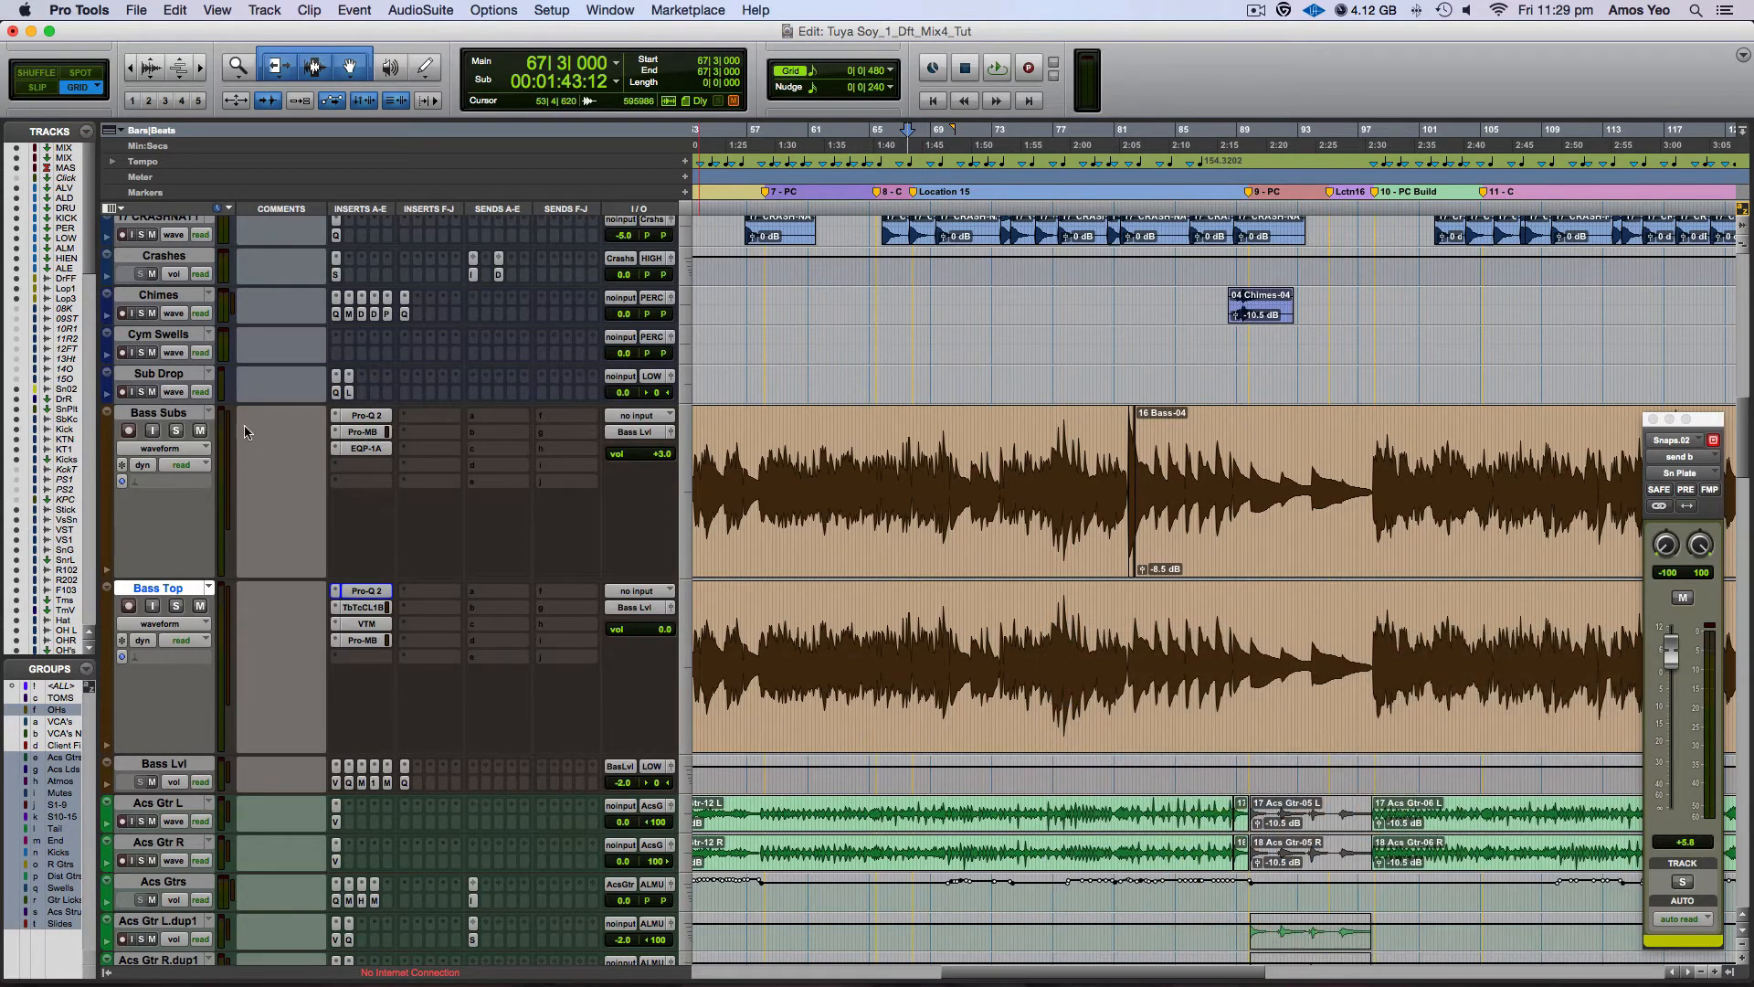
Step: Solo the Bass Subs track and audition its Pro-Q 2 high-cut filter during playback with the effect bypassed and re-enabled
left_click(376, 416)
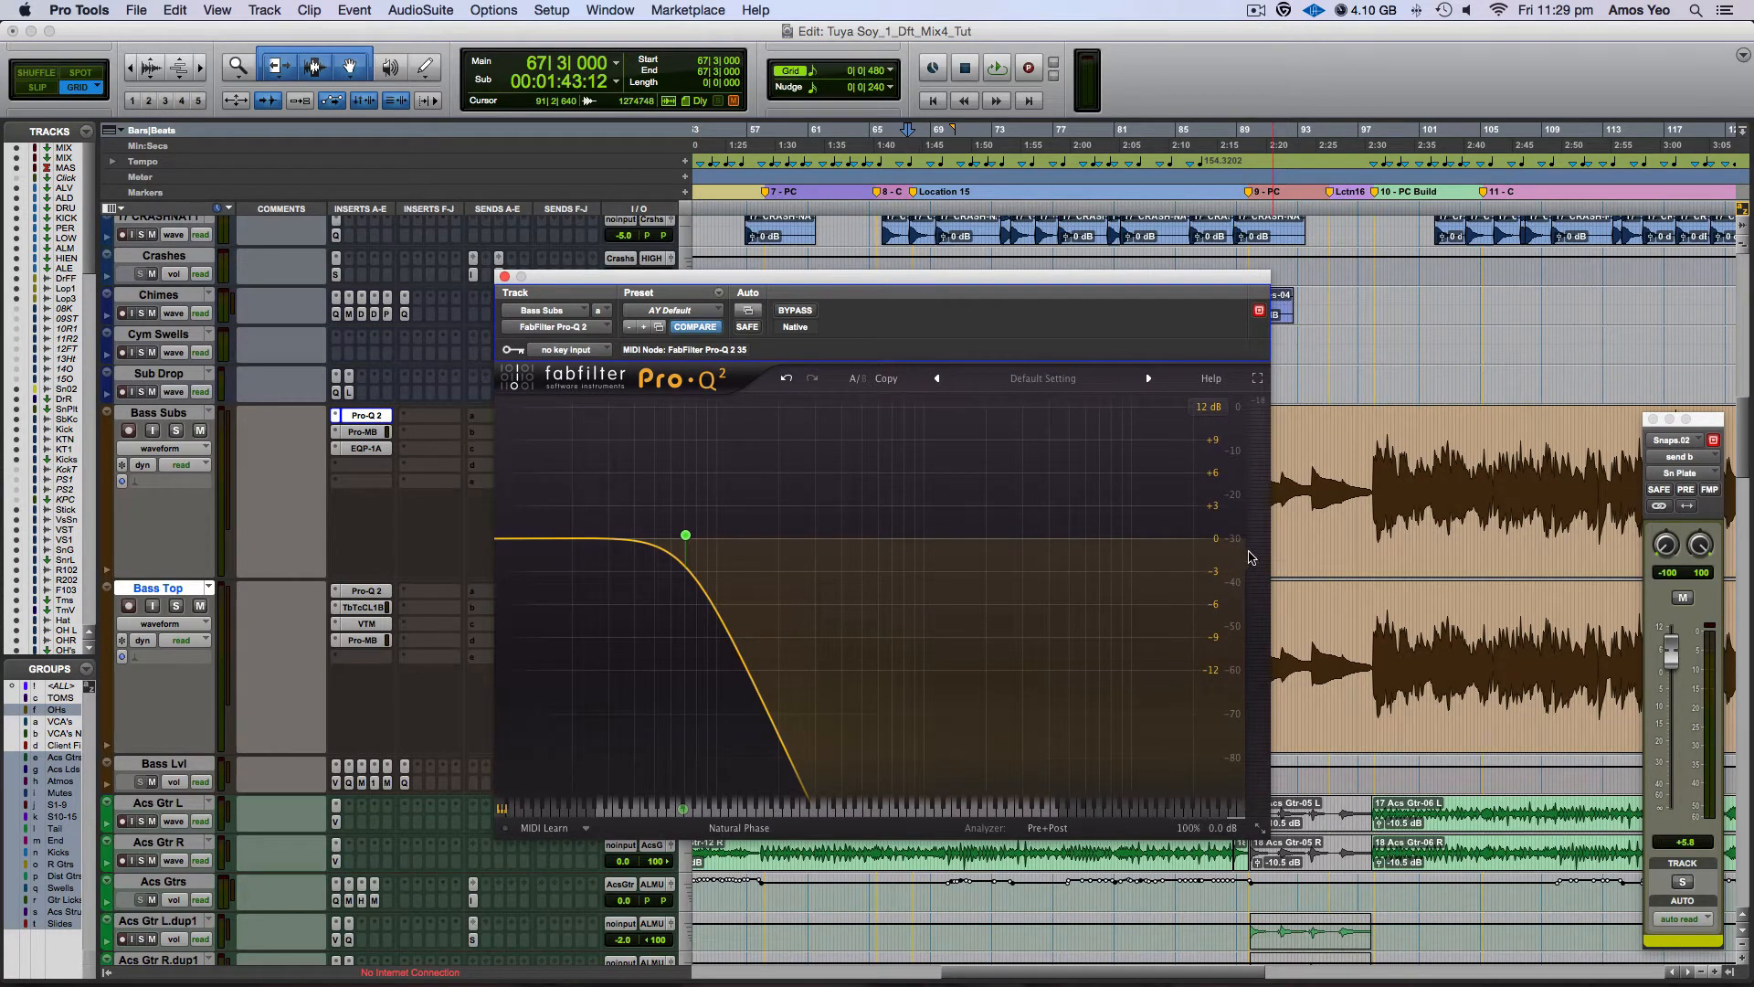
mouse_move(678, 533)
key("shift+s")
key("space")
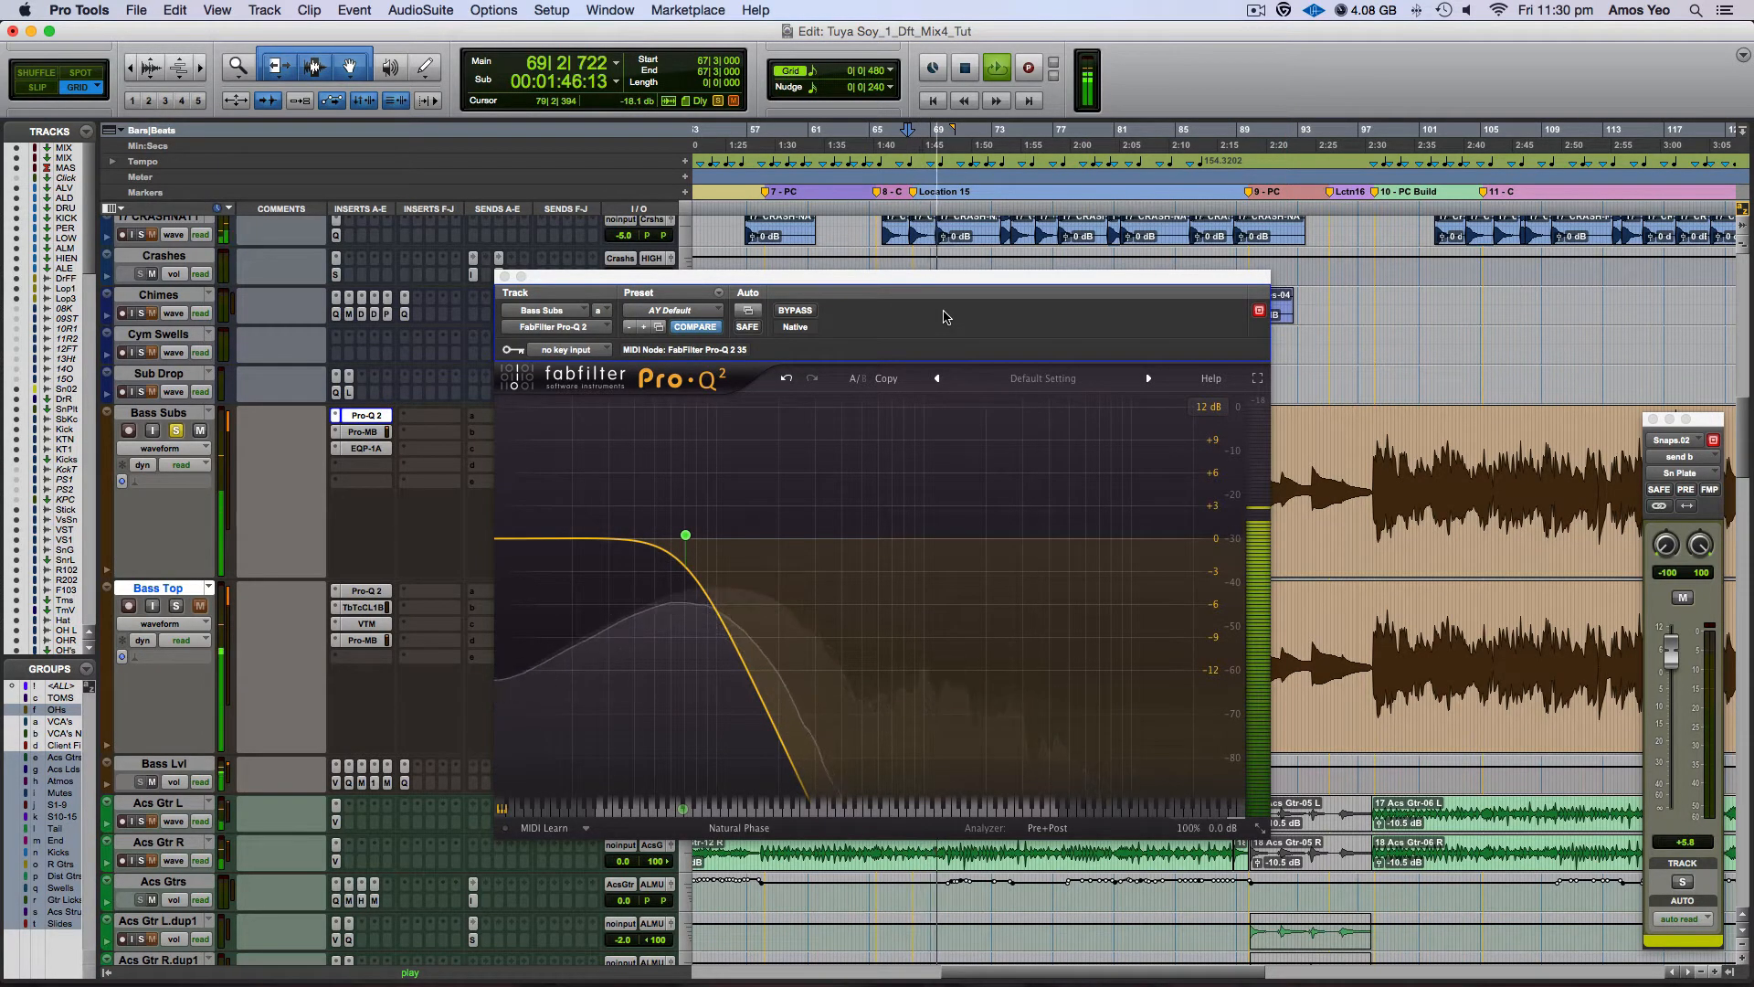
left_click(795, 310)
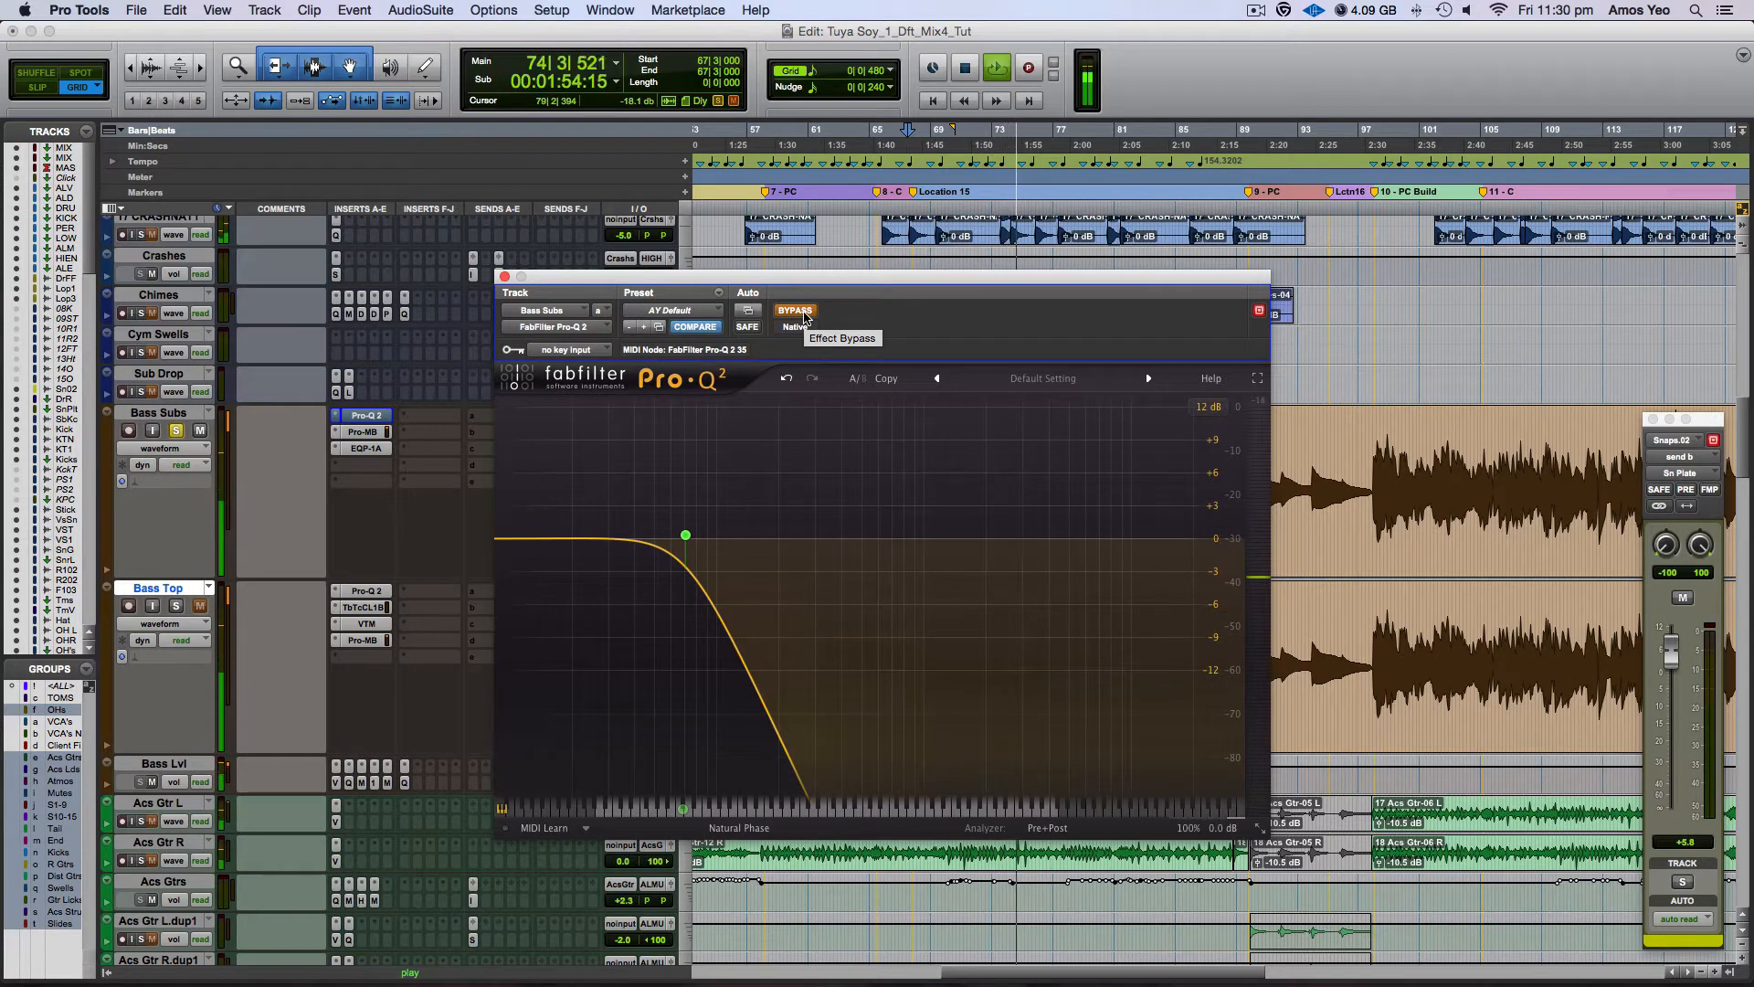
left_click(795, 311)
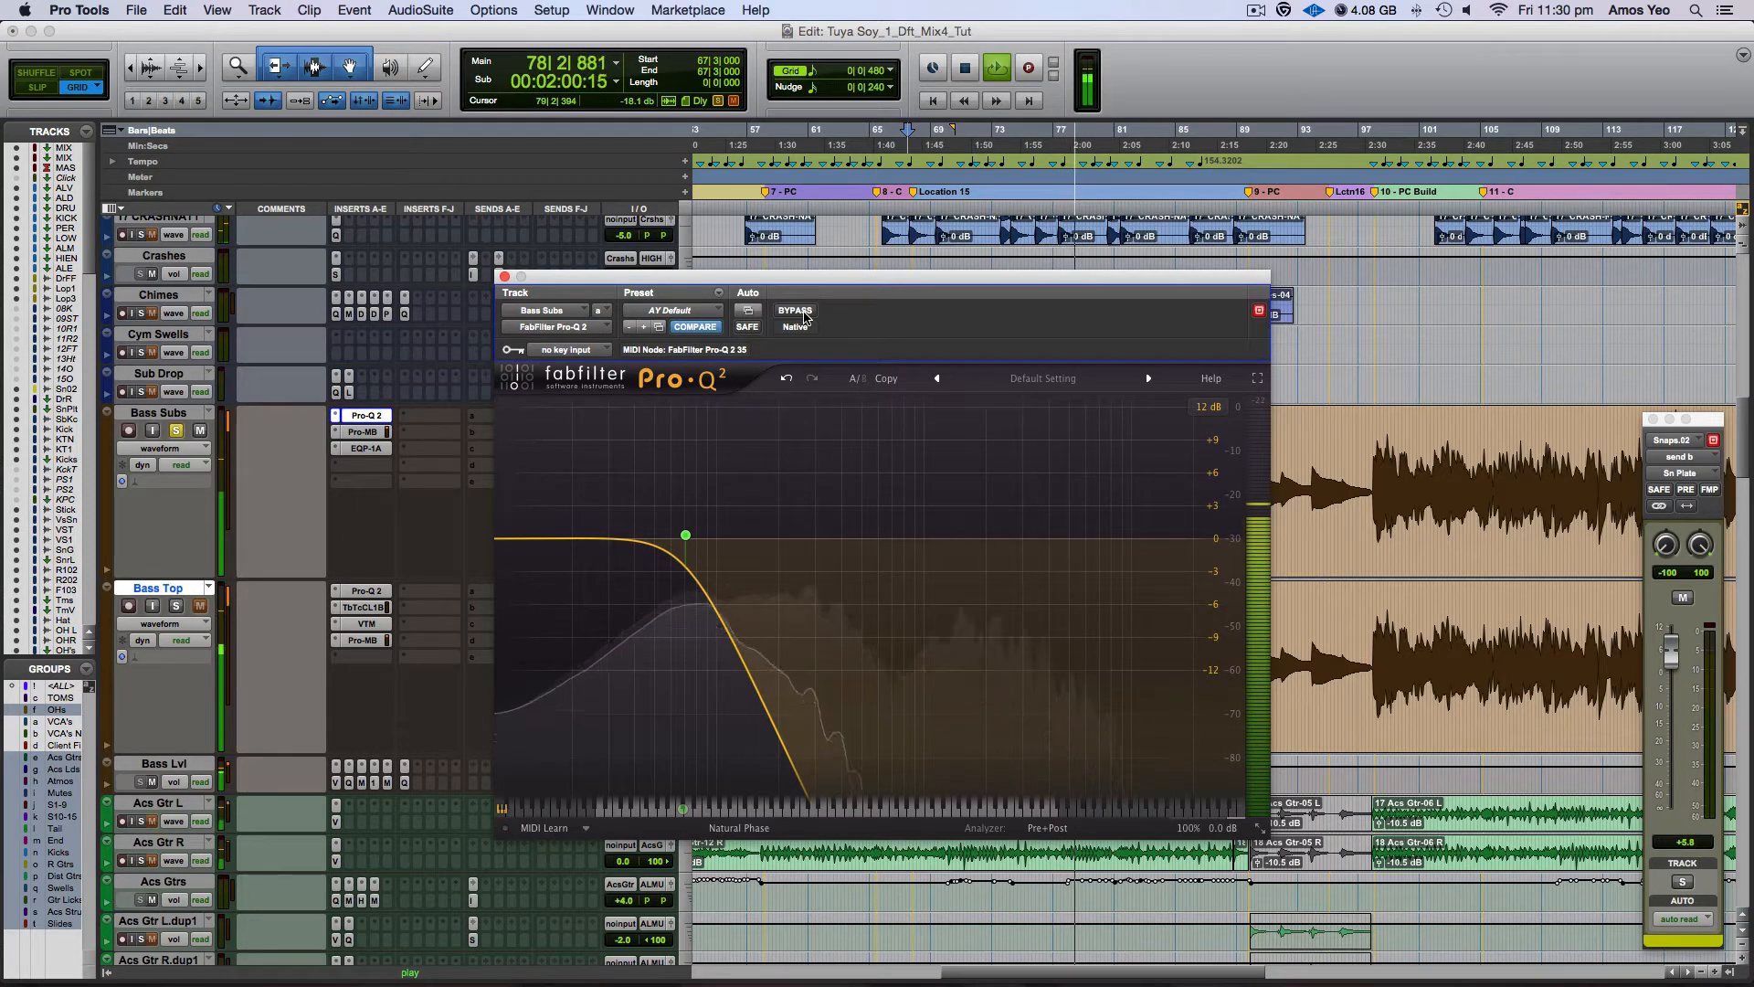
left_click(505, 276)
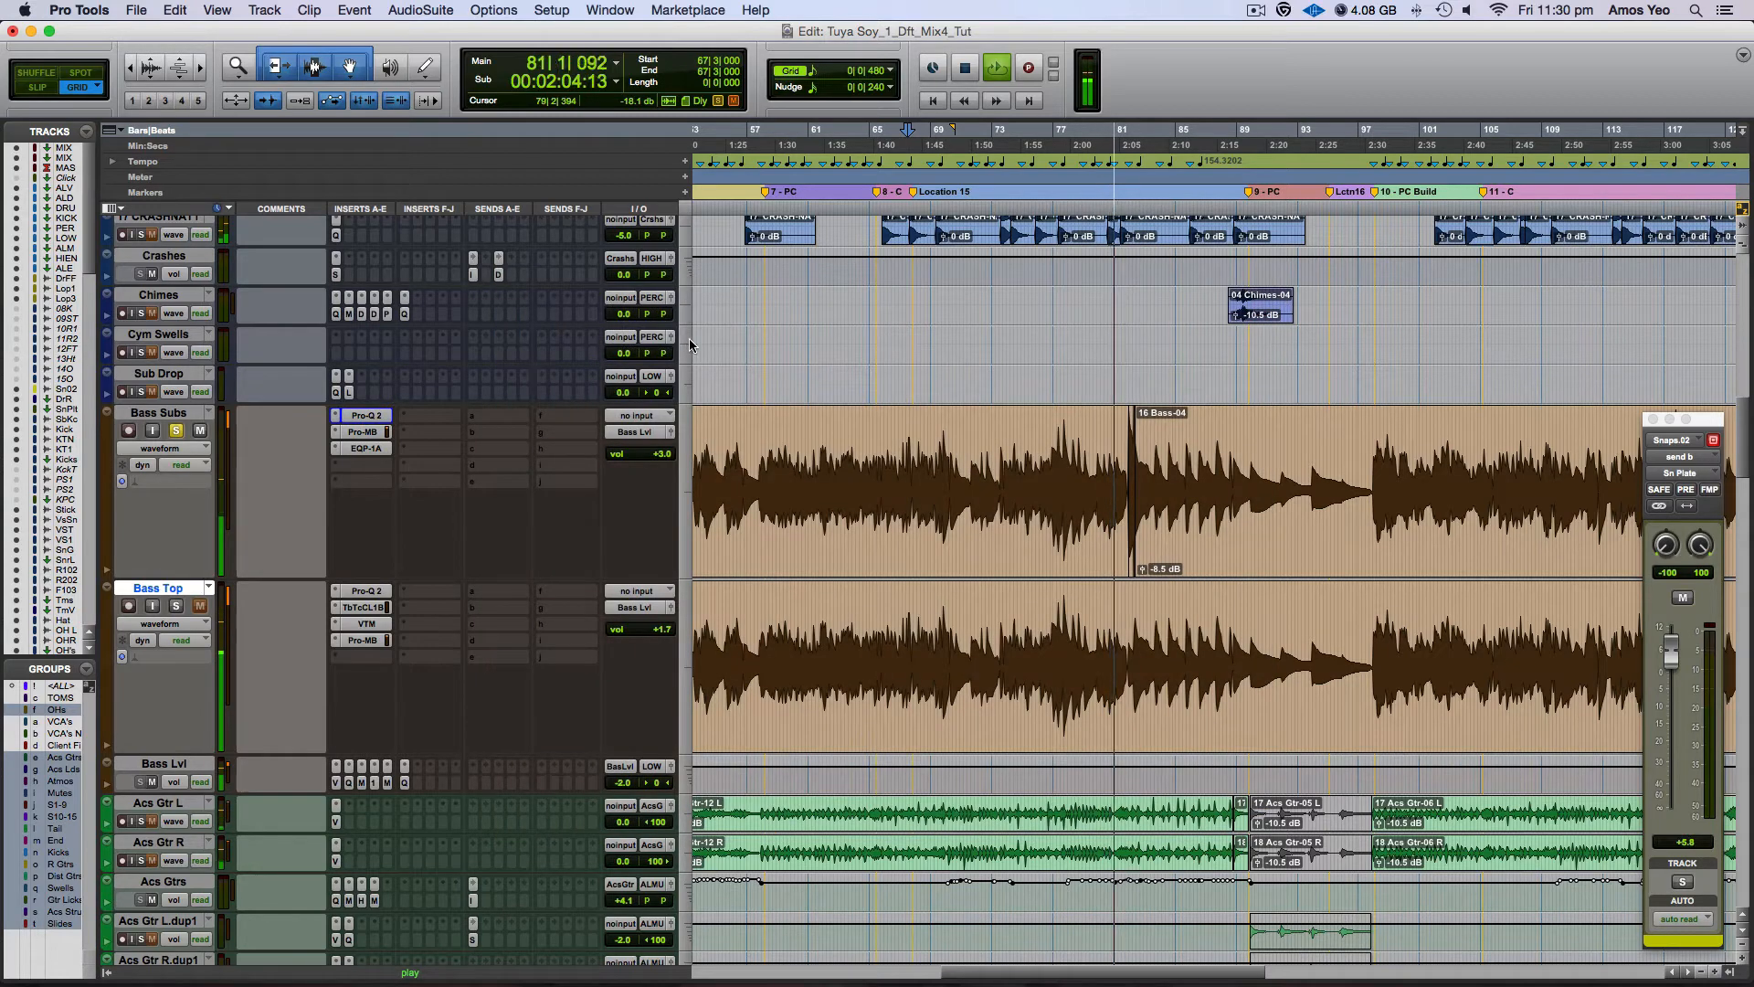
key("space")
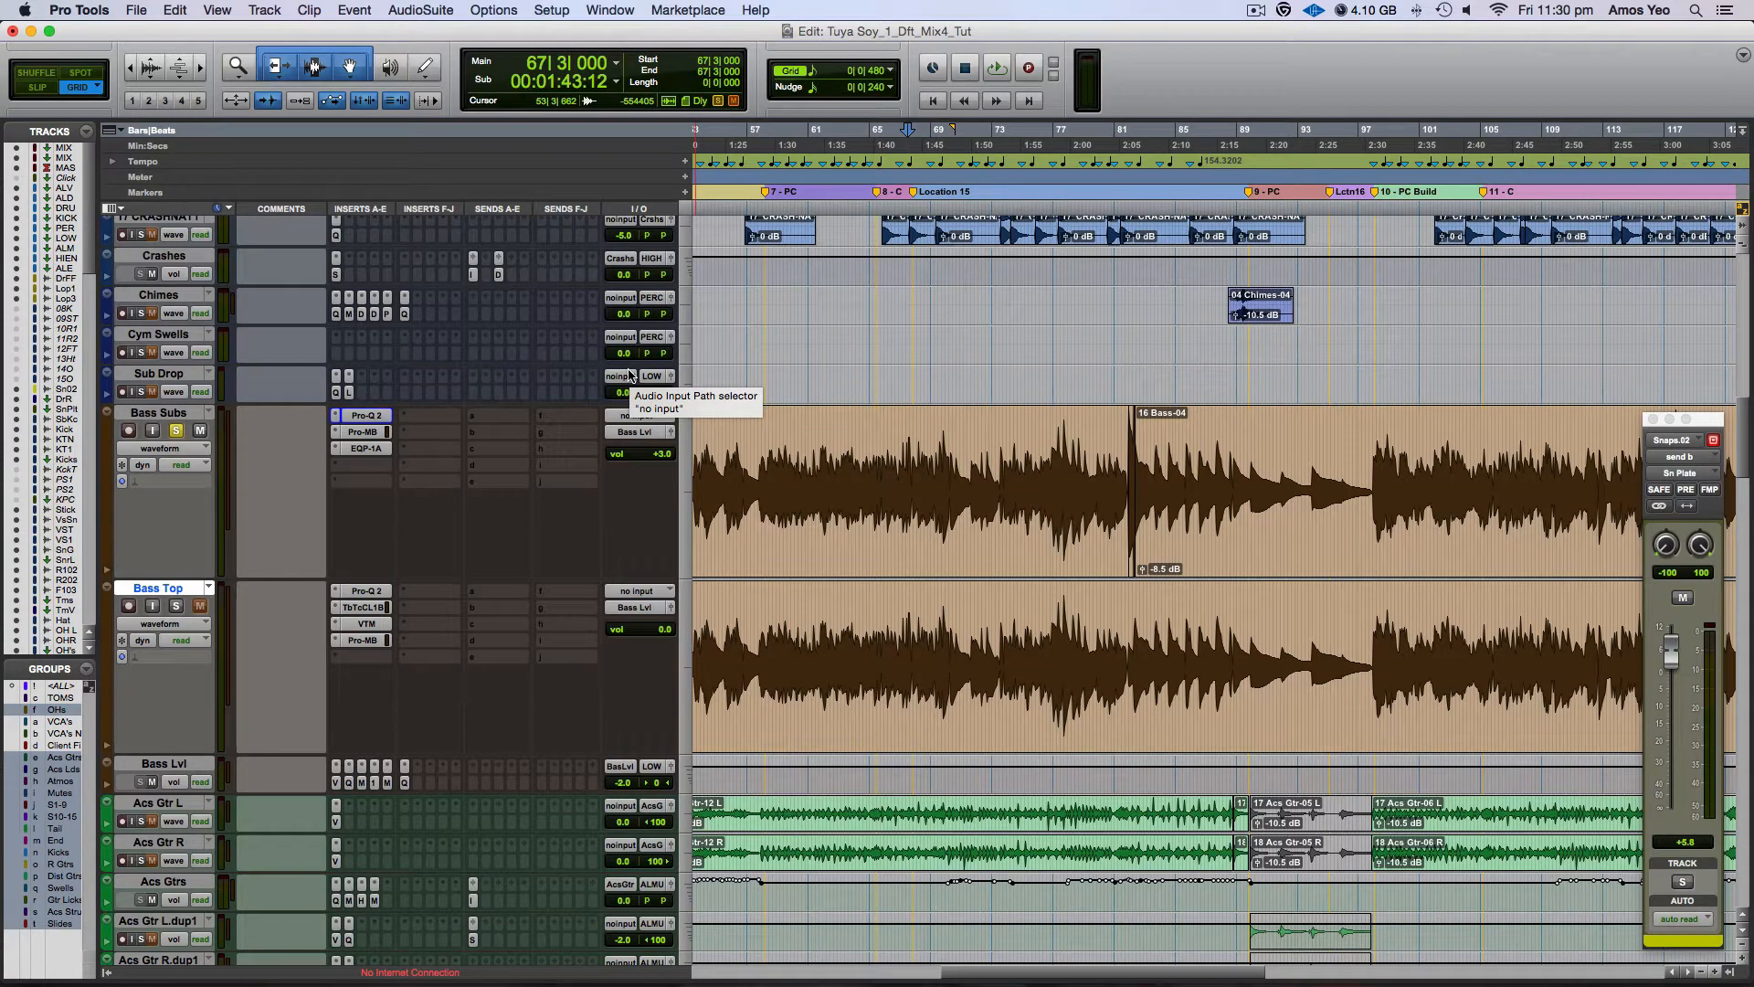
Step: Check the Pro-MB insert on Bass Subs and audition its Pultec EQP-1A during playback with the effect bypassed and re-enabled
left_click(366, 432)
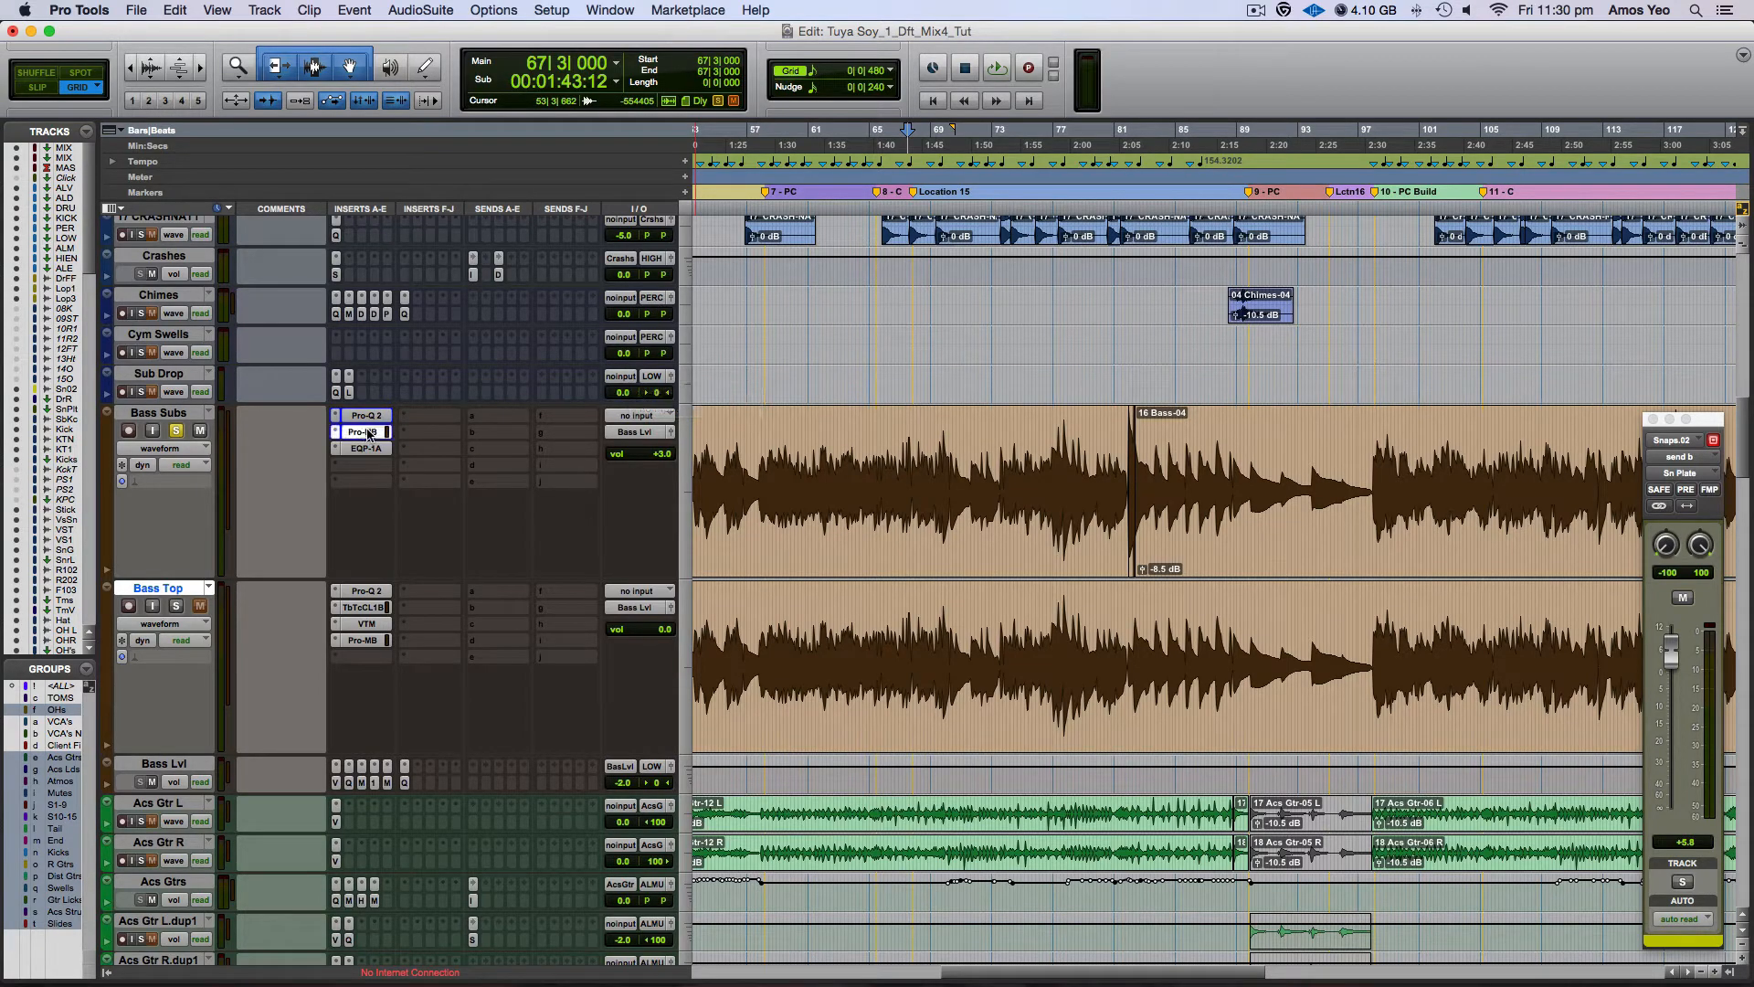
left_click(504, 277)
left_click(366, 449)
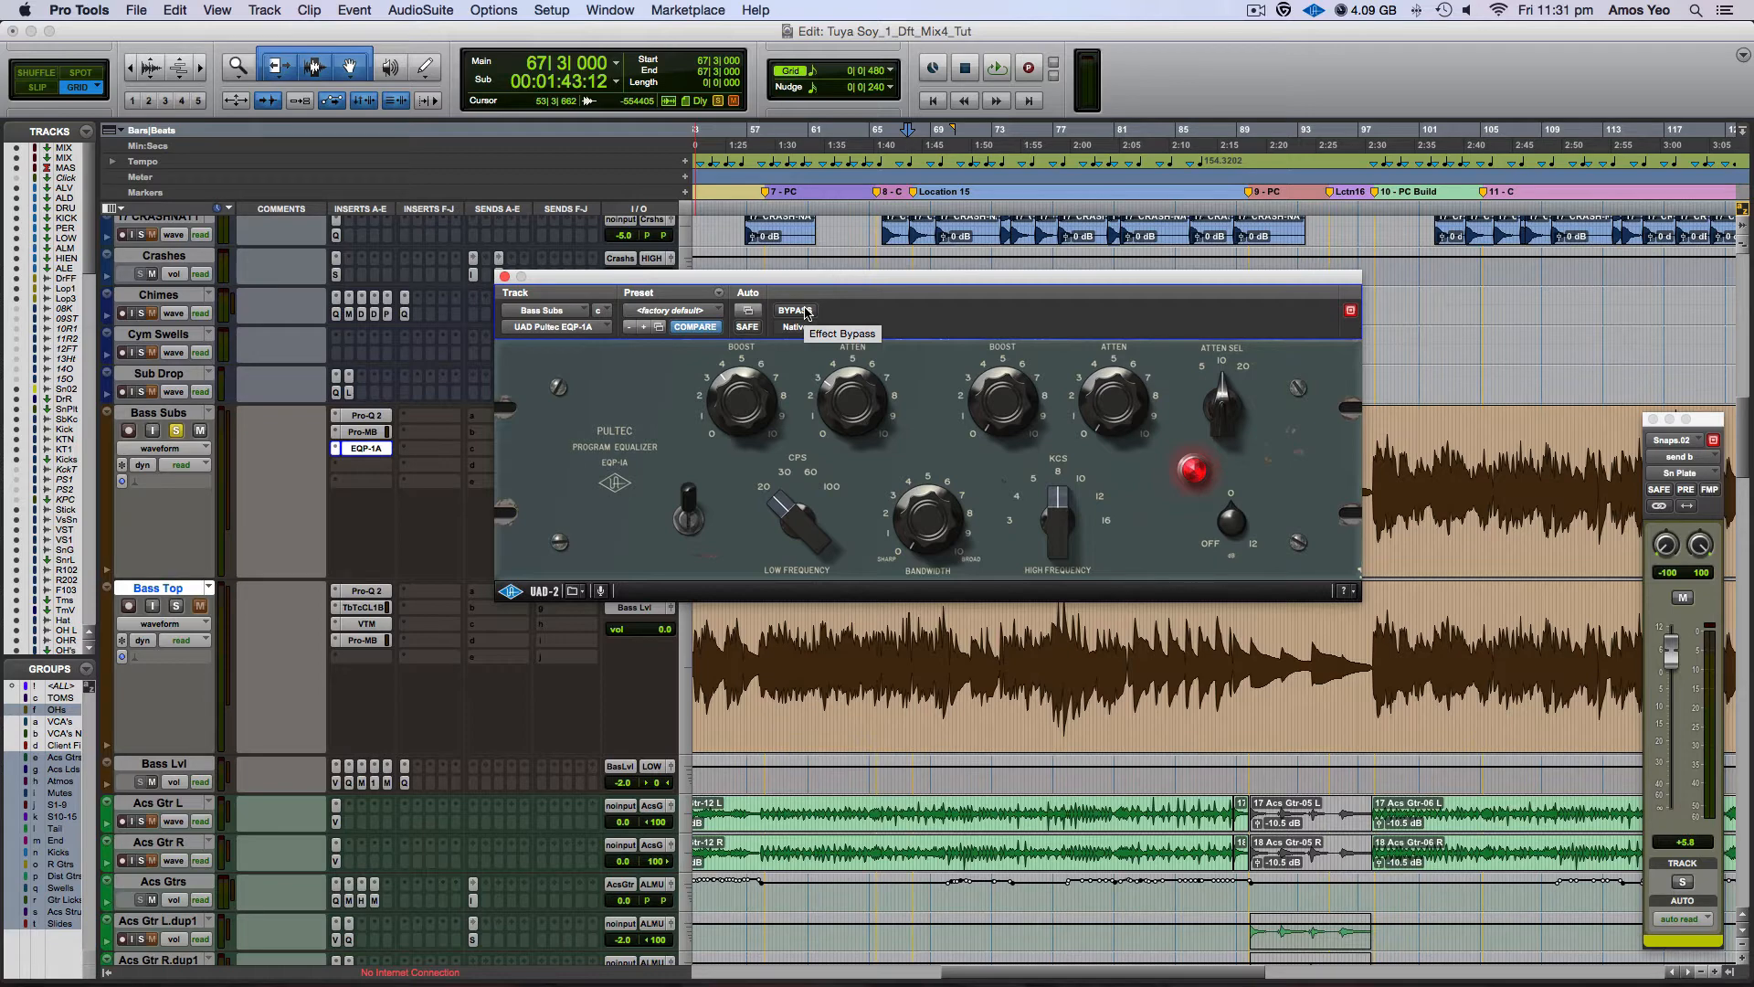
key("space")
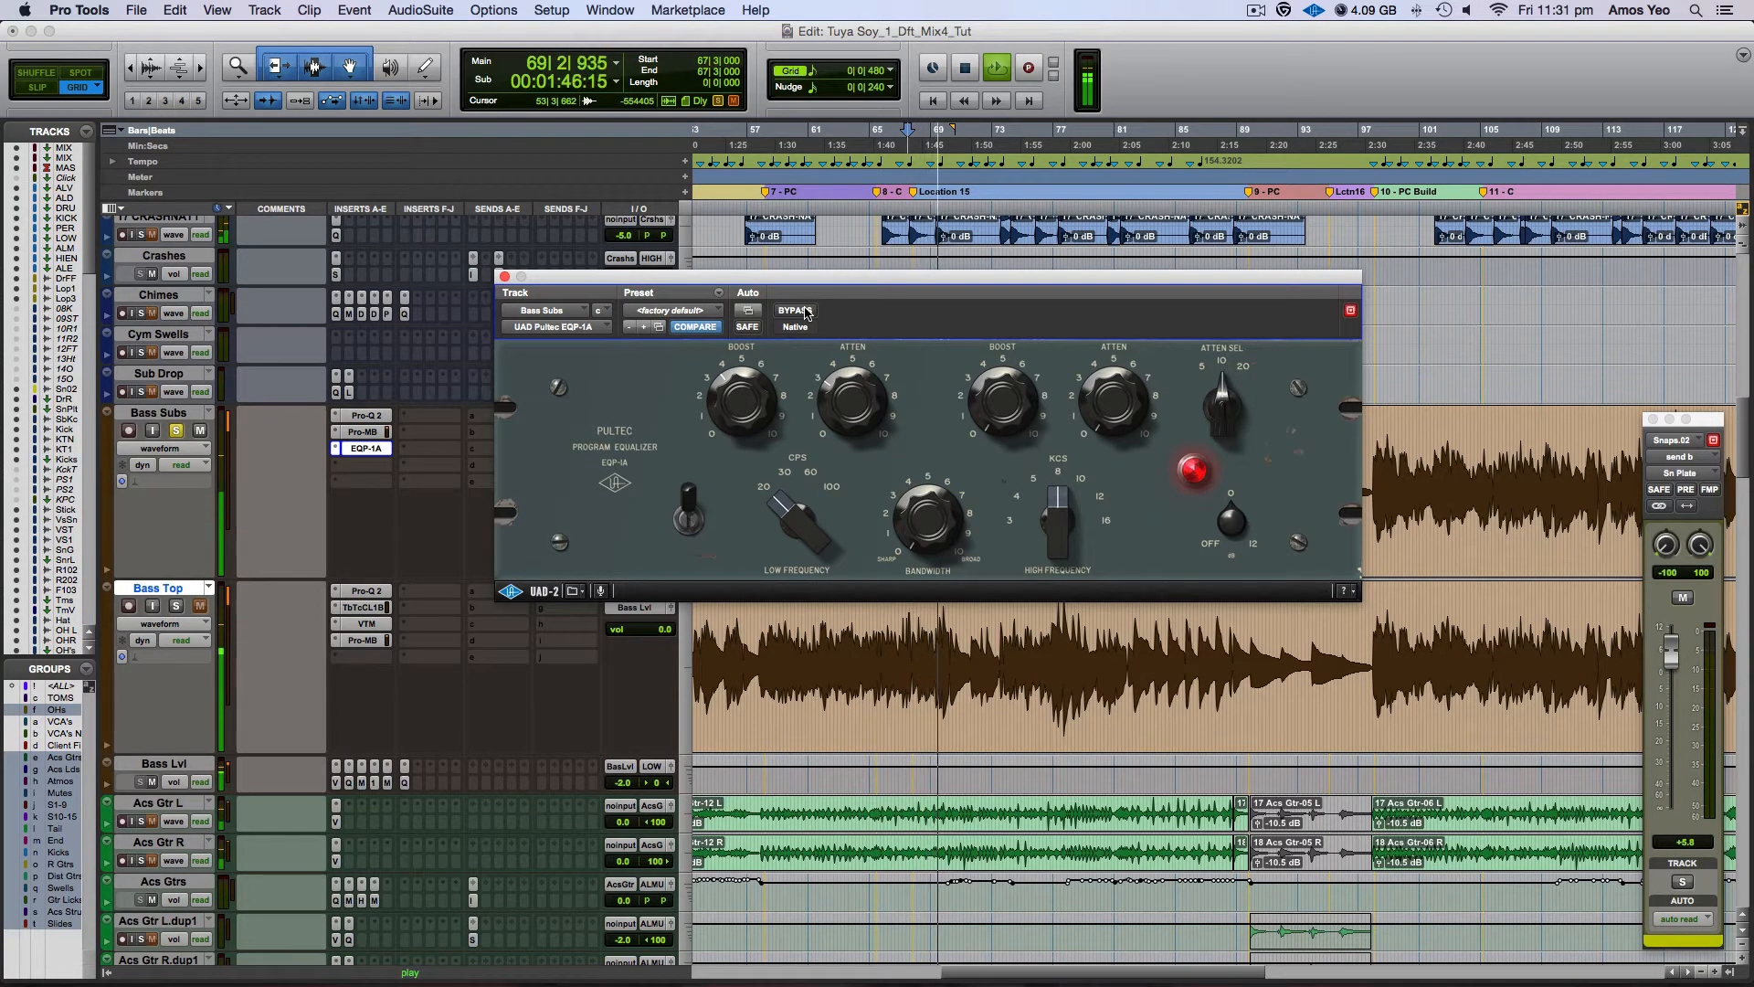
left_click(794, 311)
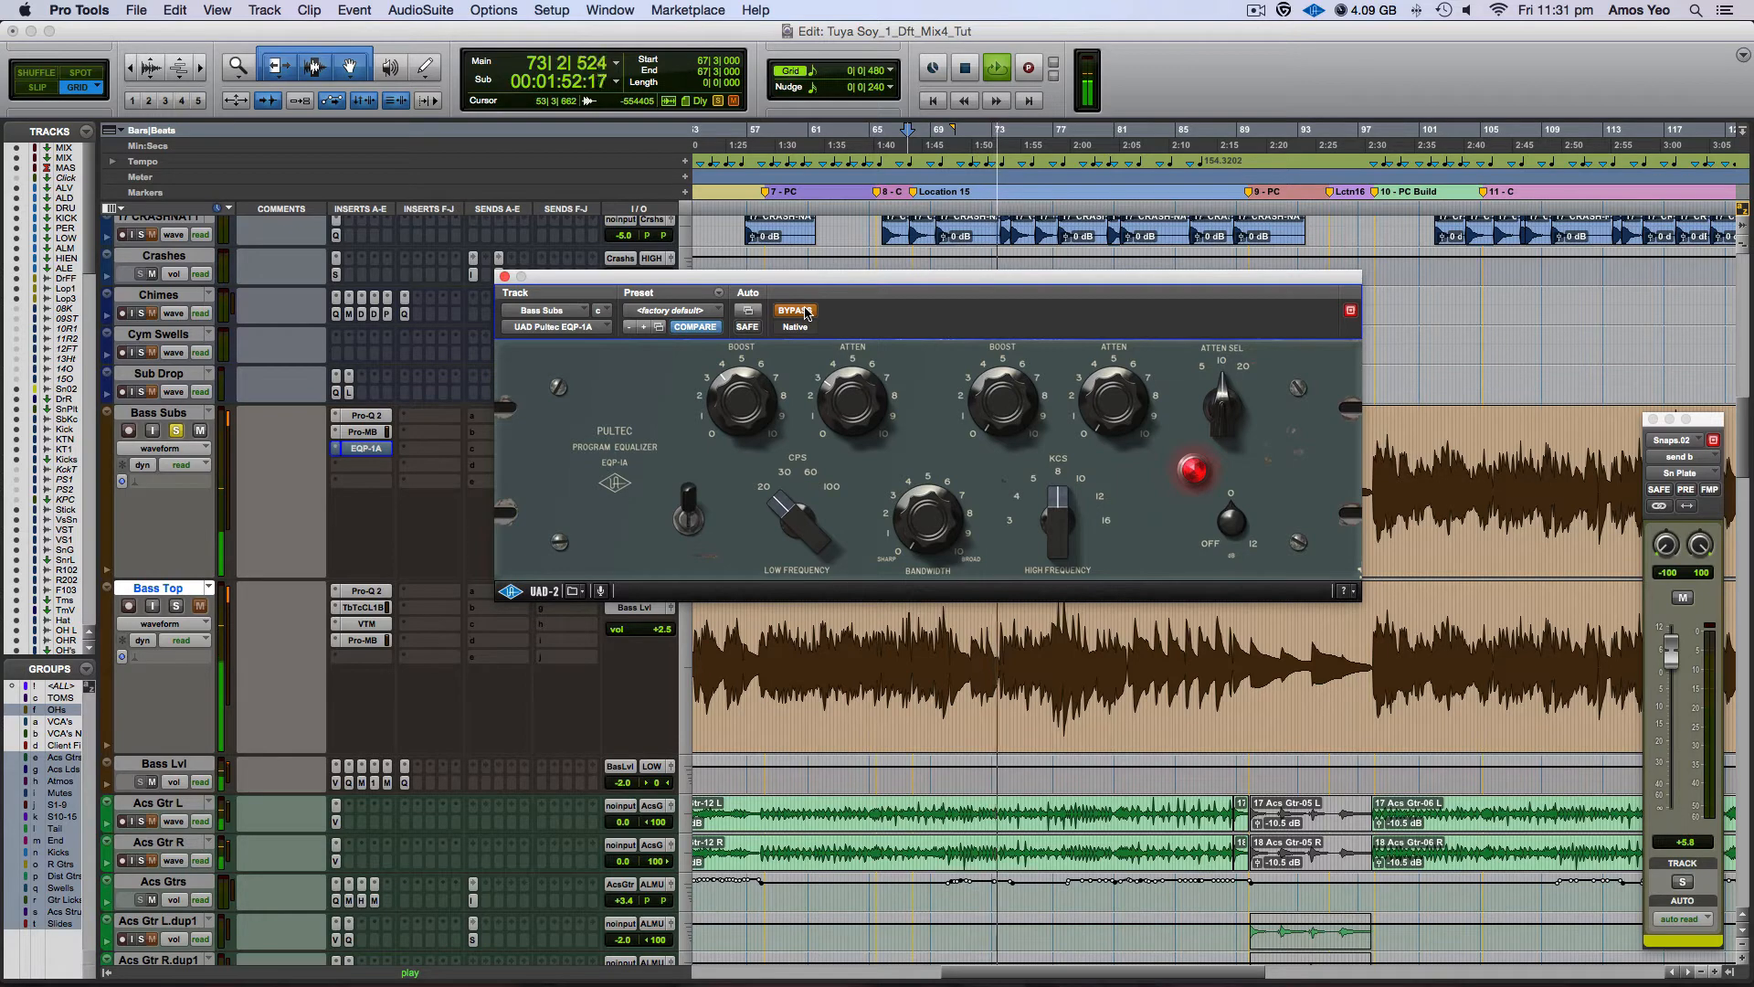
left_click(806, 314)
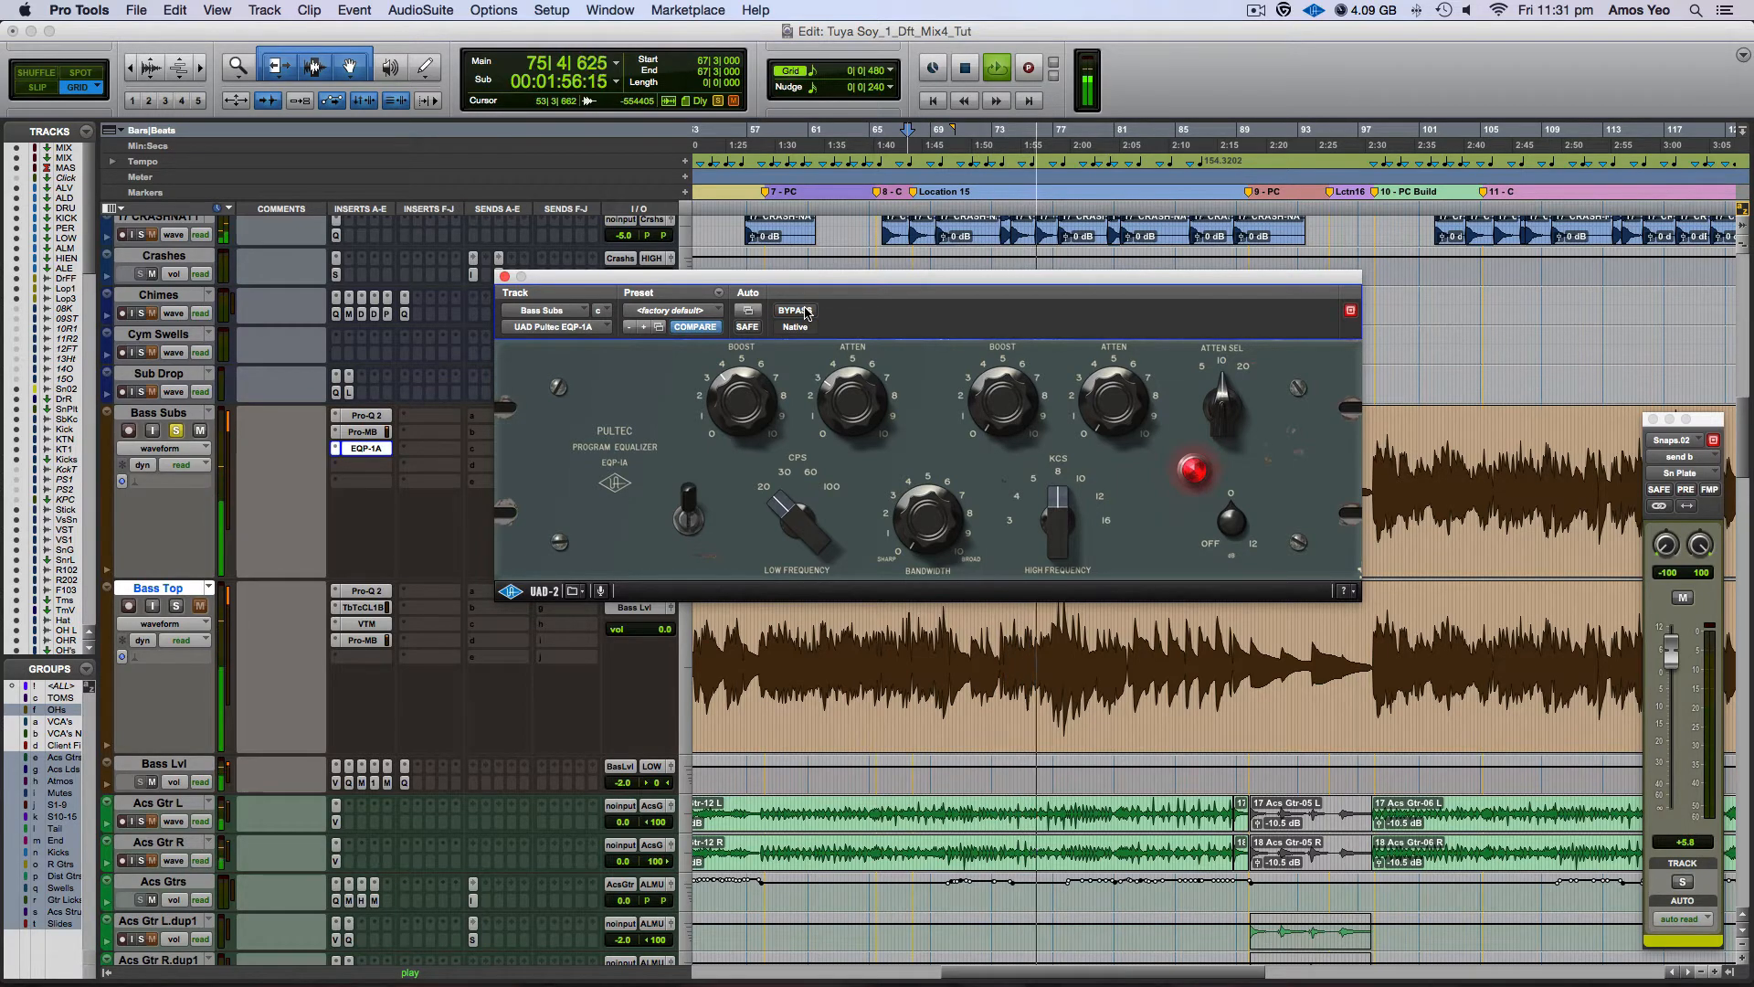
key("space")
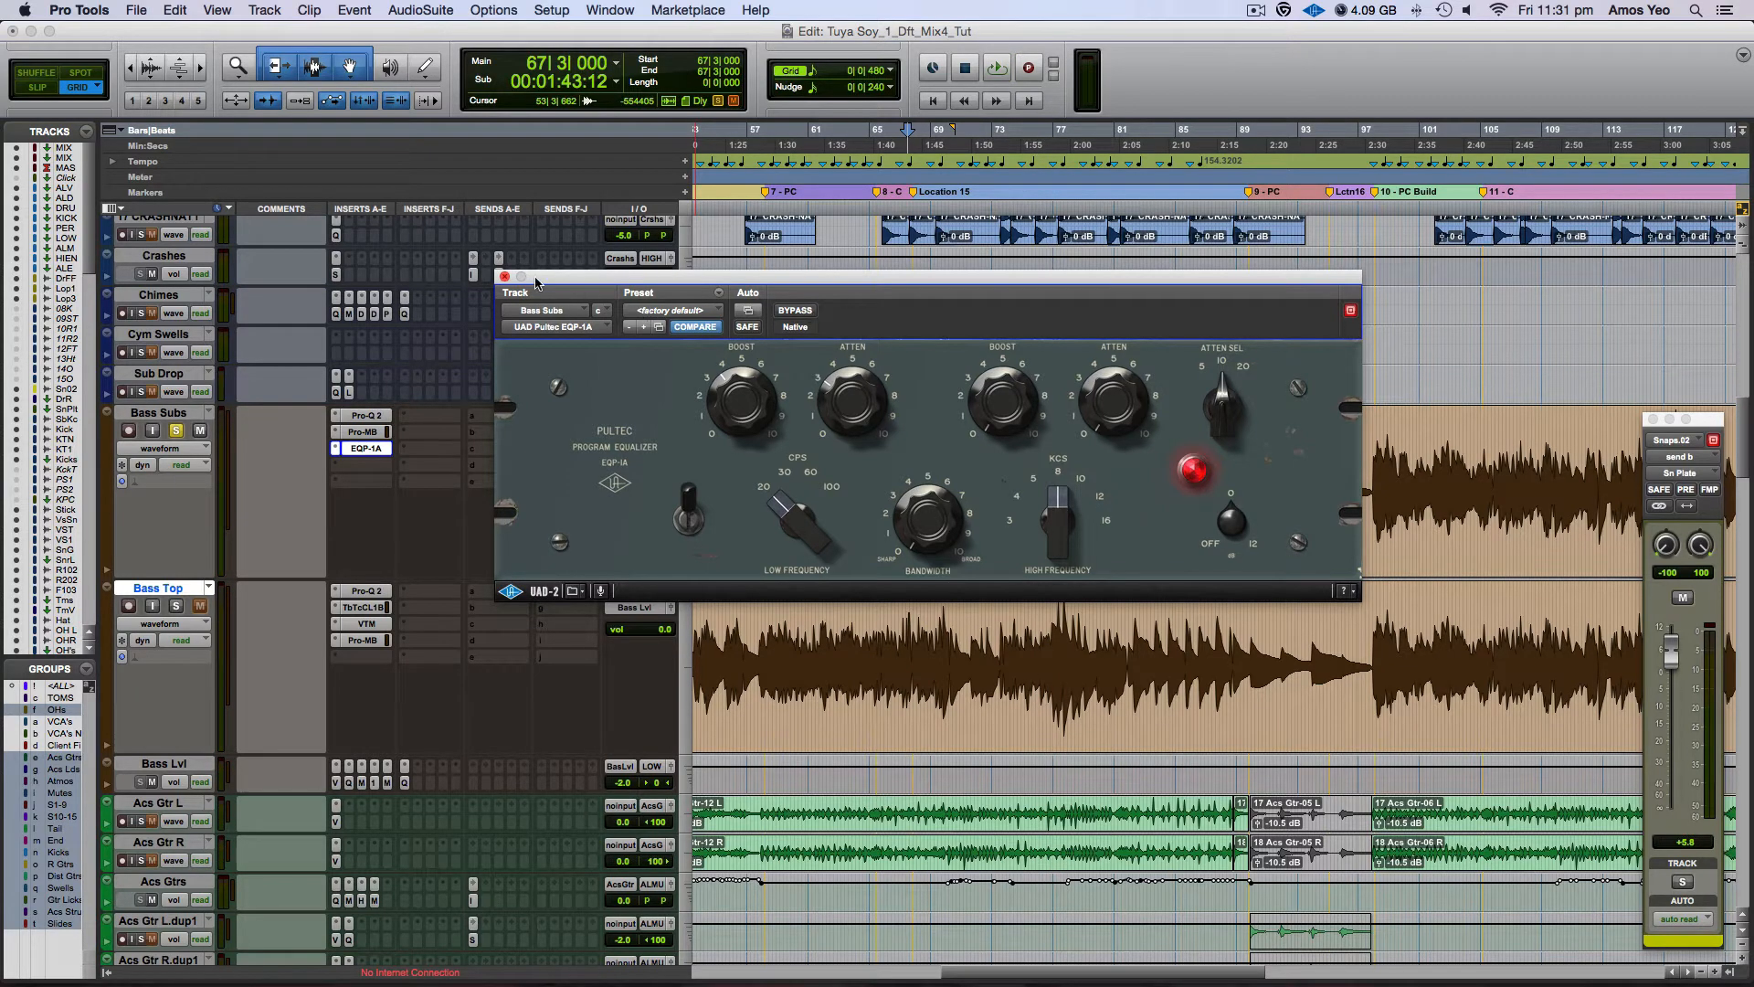
left_click(506, 277)
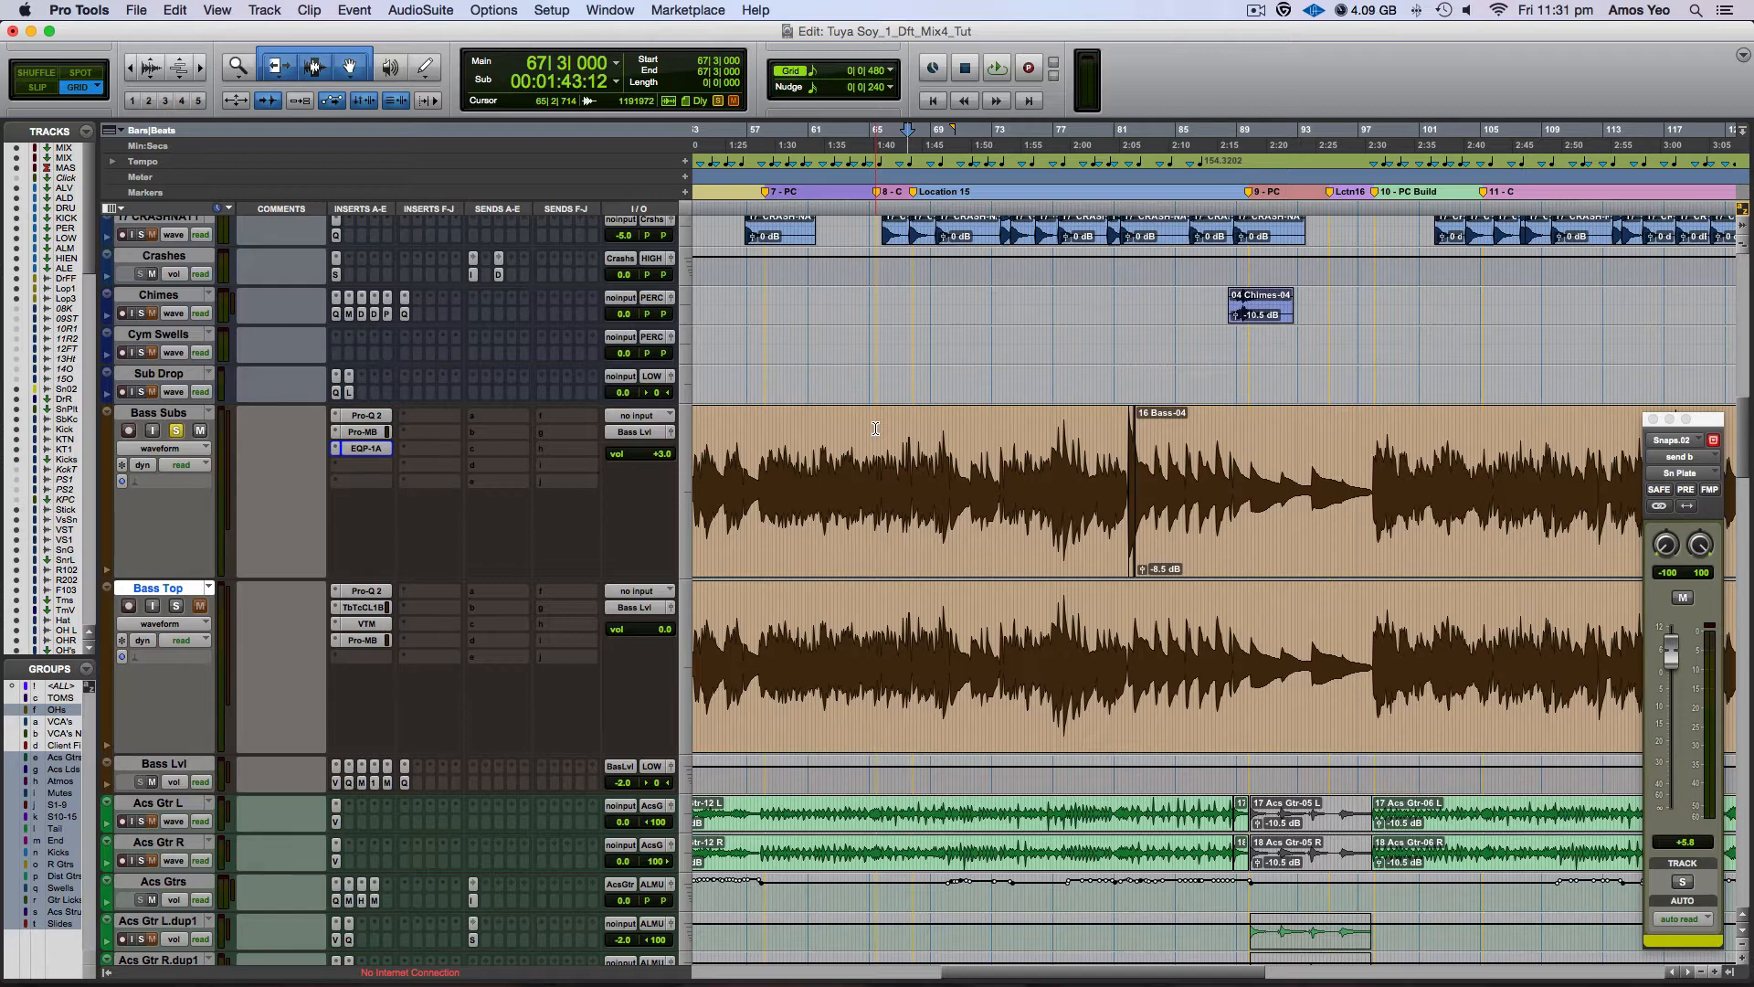
Step: Solo Bass Top instead of Bass Subs and open its Pro-Q 2 insert to inspect the low-cut band
left_click(176, 608)
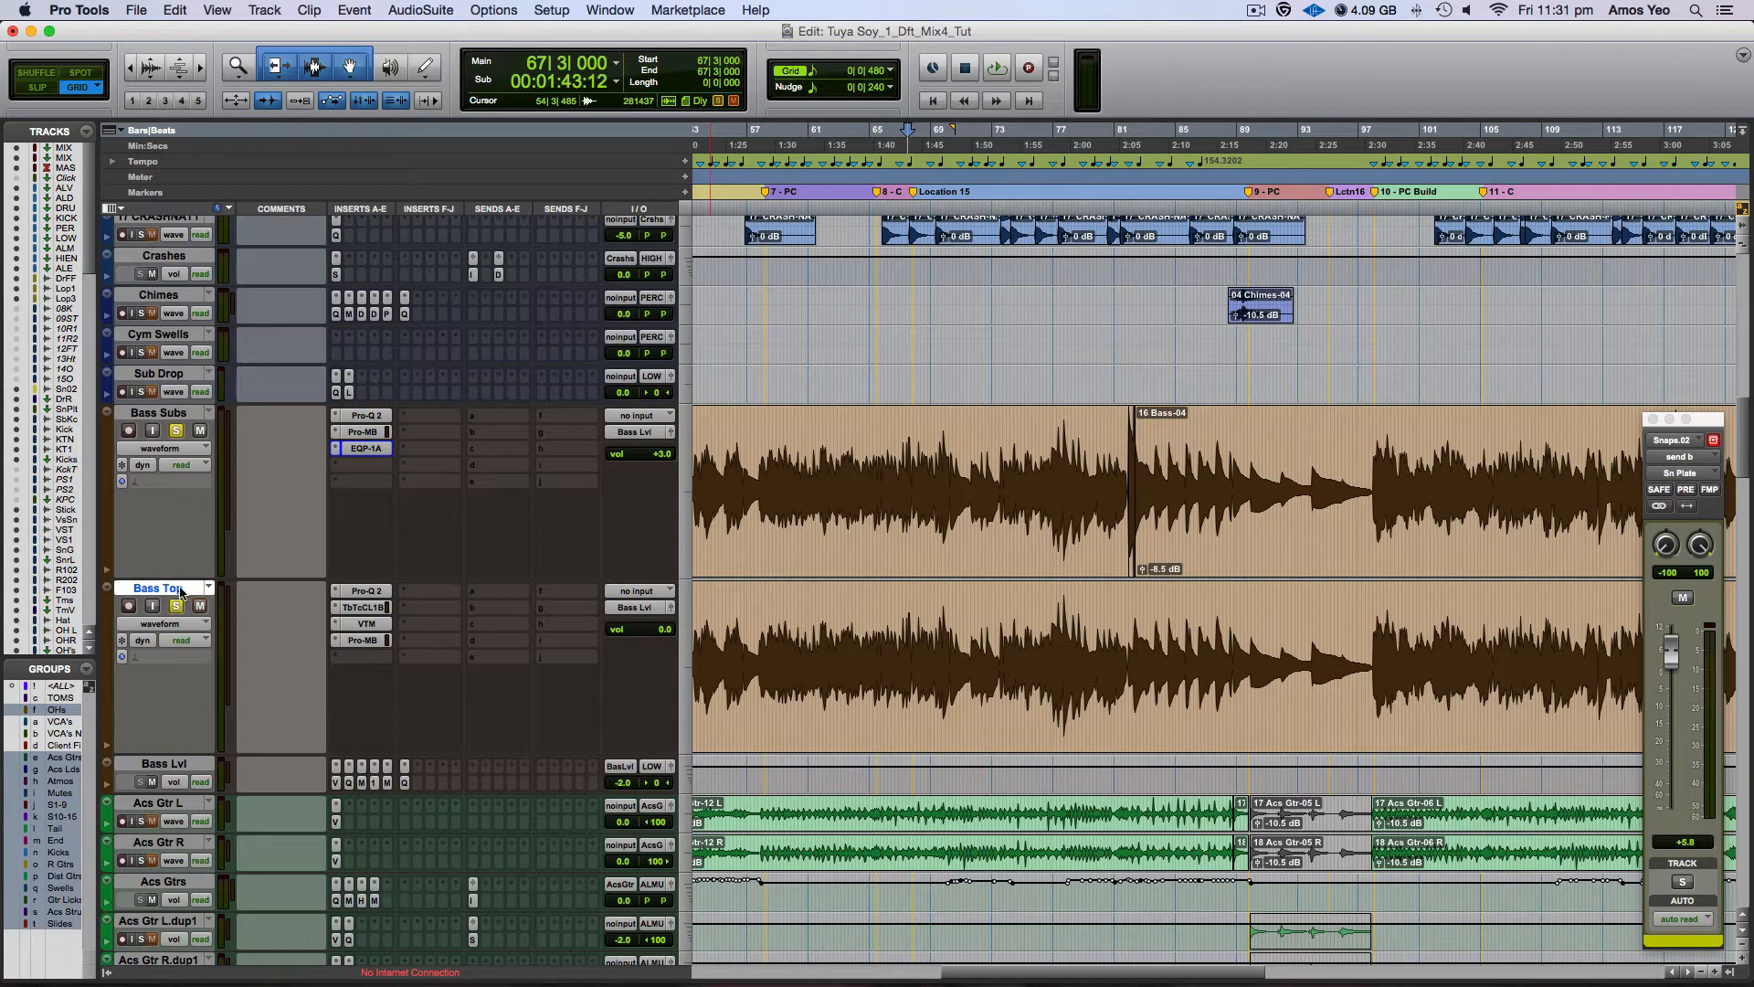
left_click(177, 431)
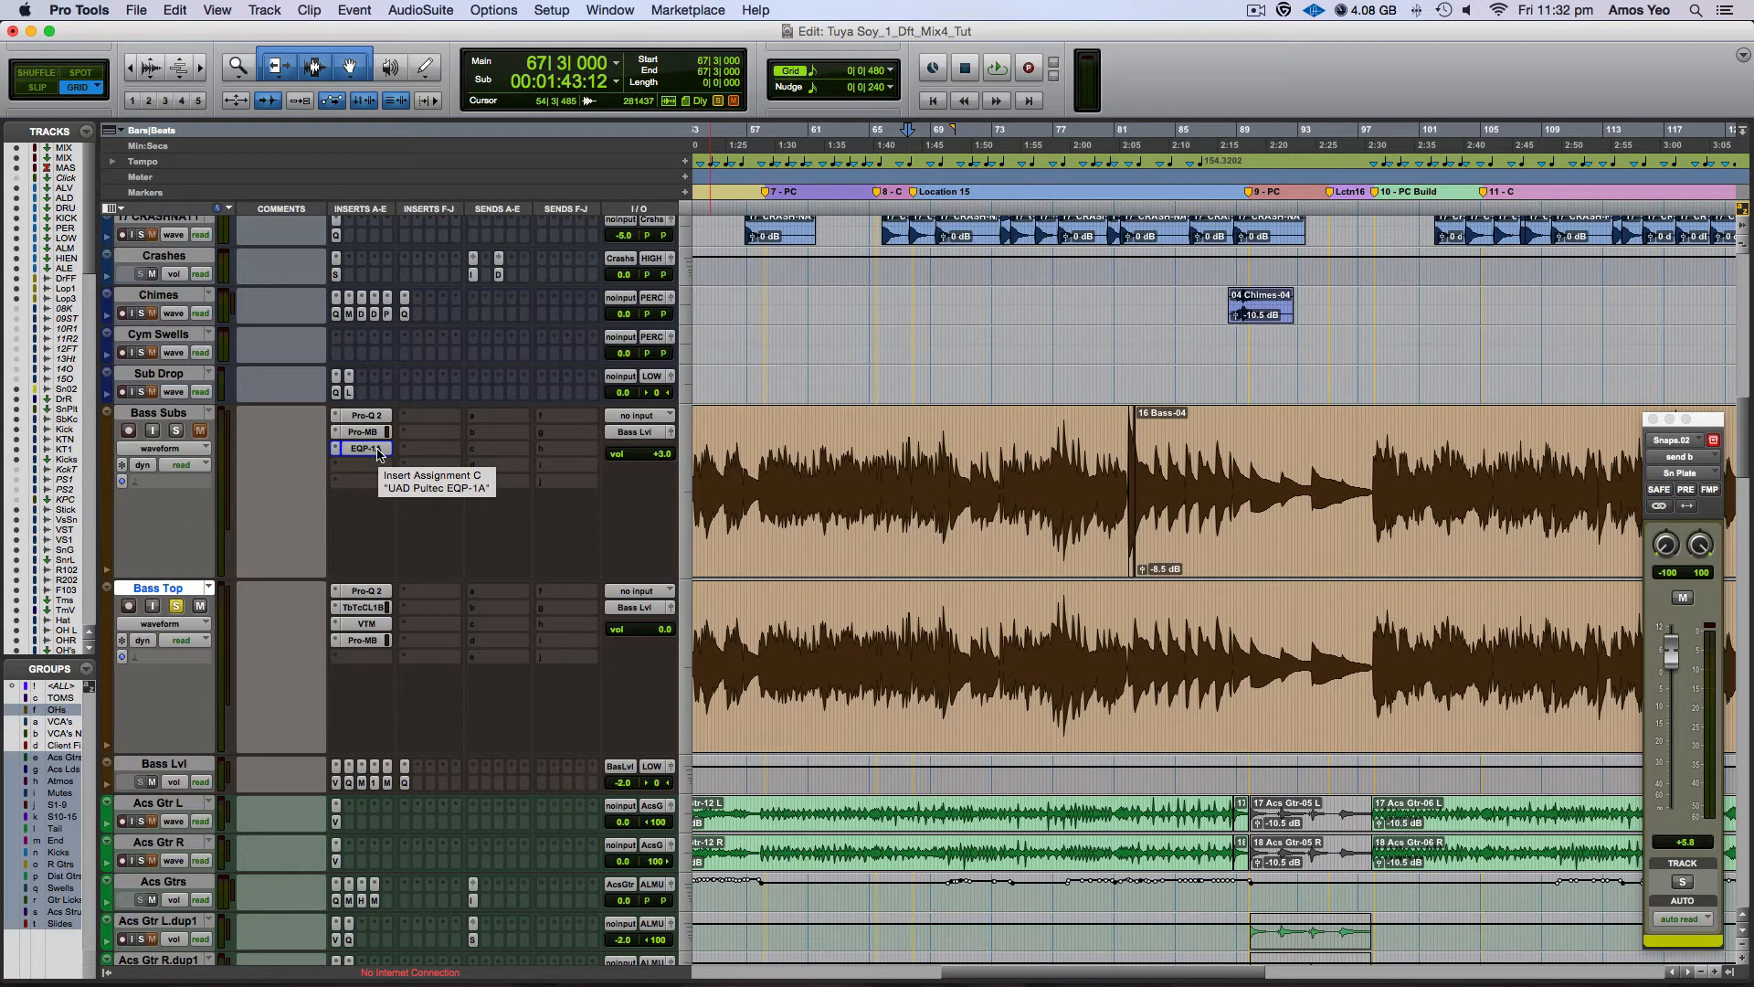
left_click(364, 592)
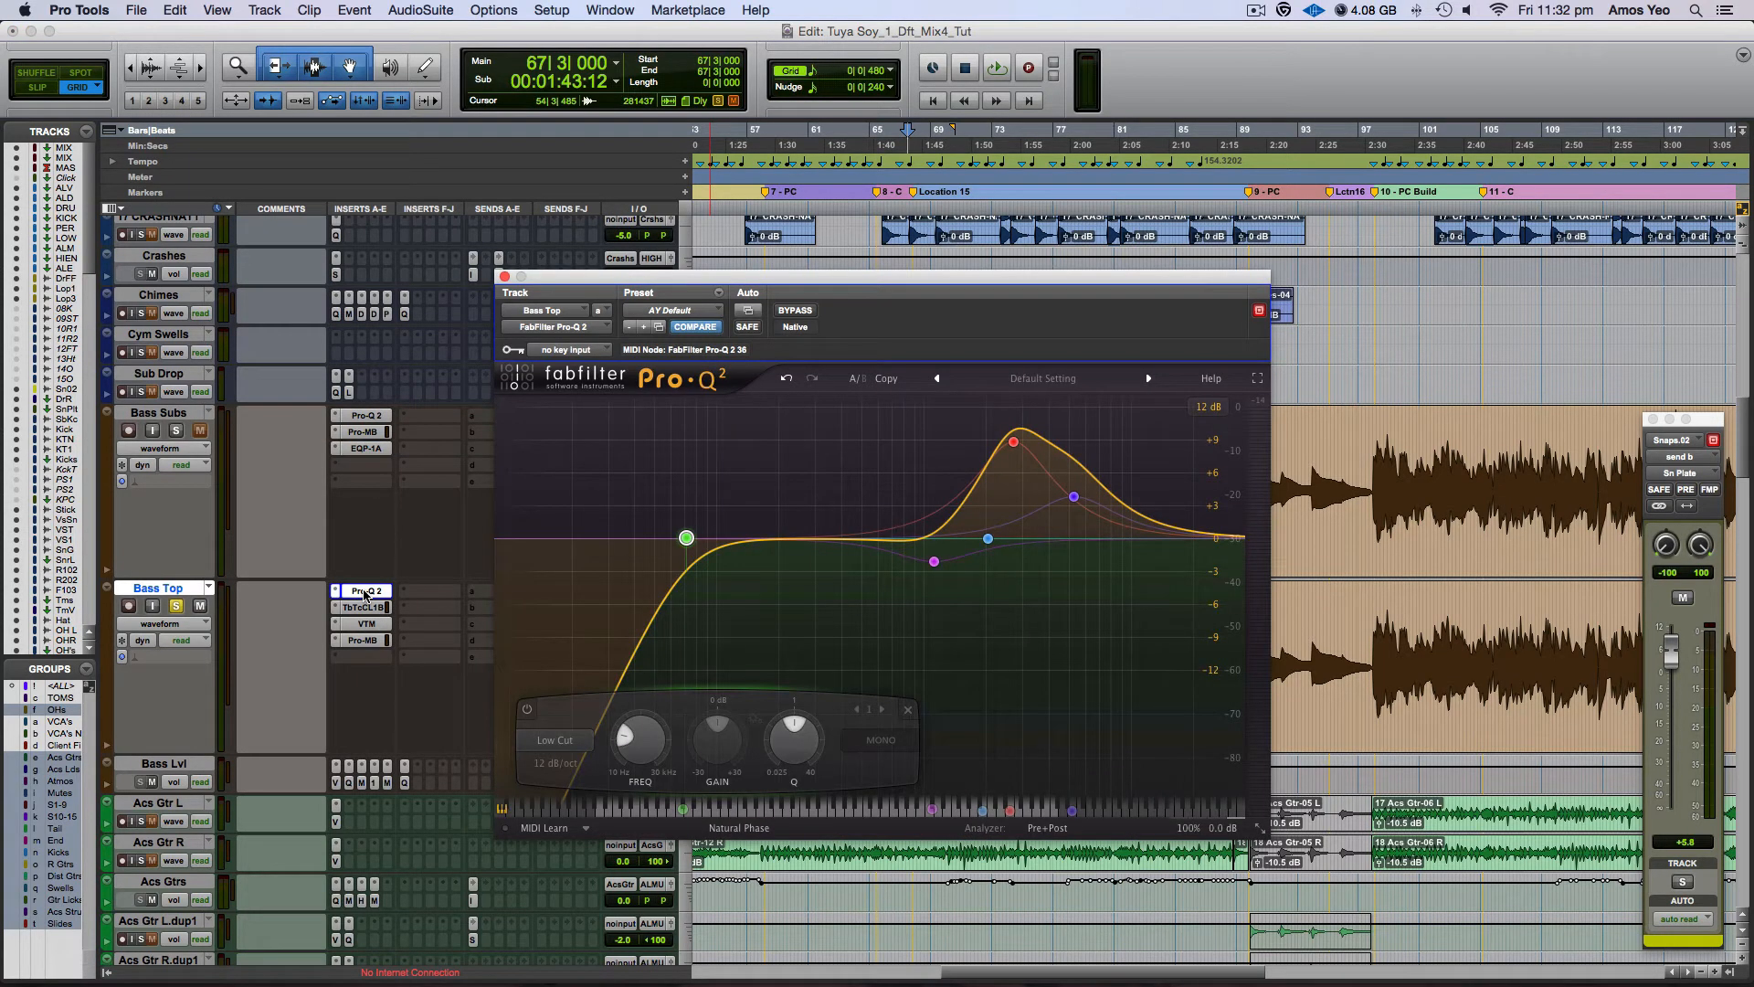
mouse_move(716, 533)
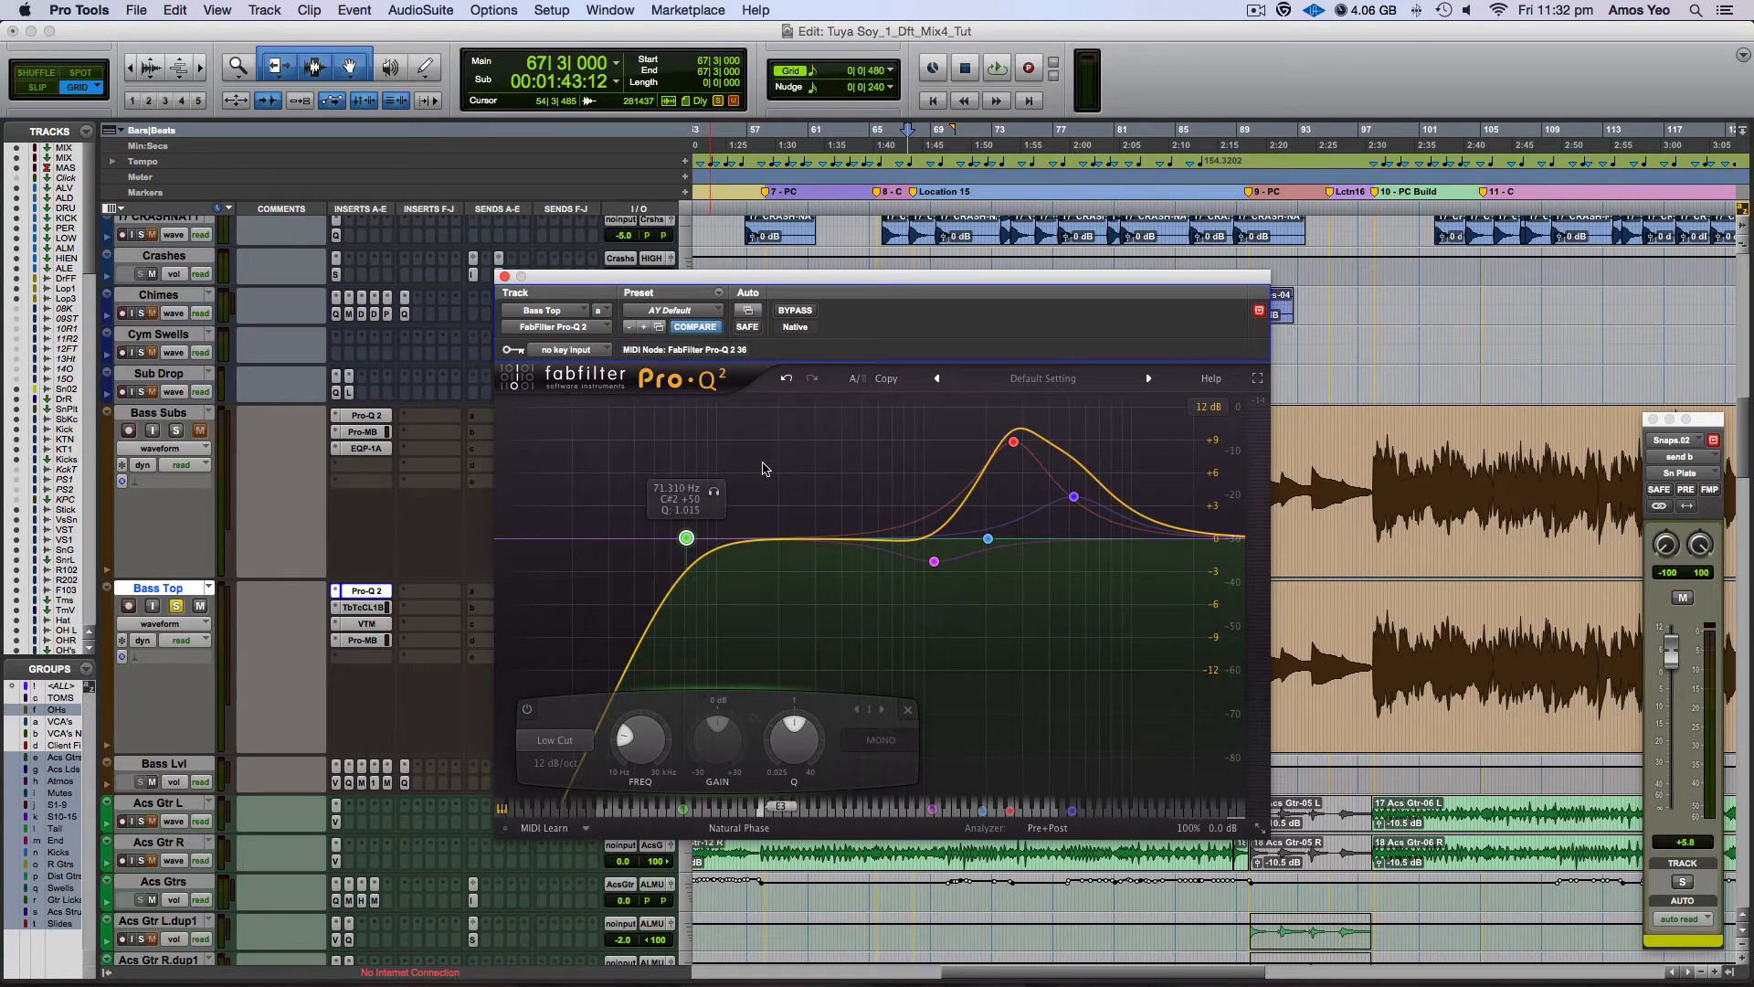
Step: Disable the four bell bands in the Bass Top Pro-Q 2 and audition the low cut alone with the plug-in bypassed and re-enabled
left_click_drag(842, 413, 1179, 665)
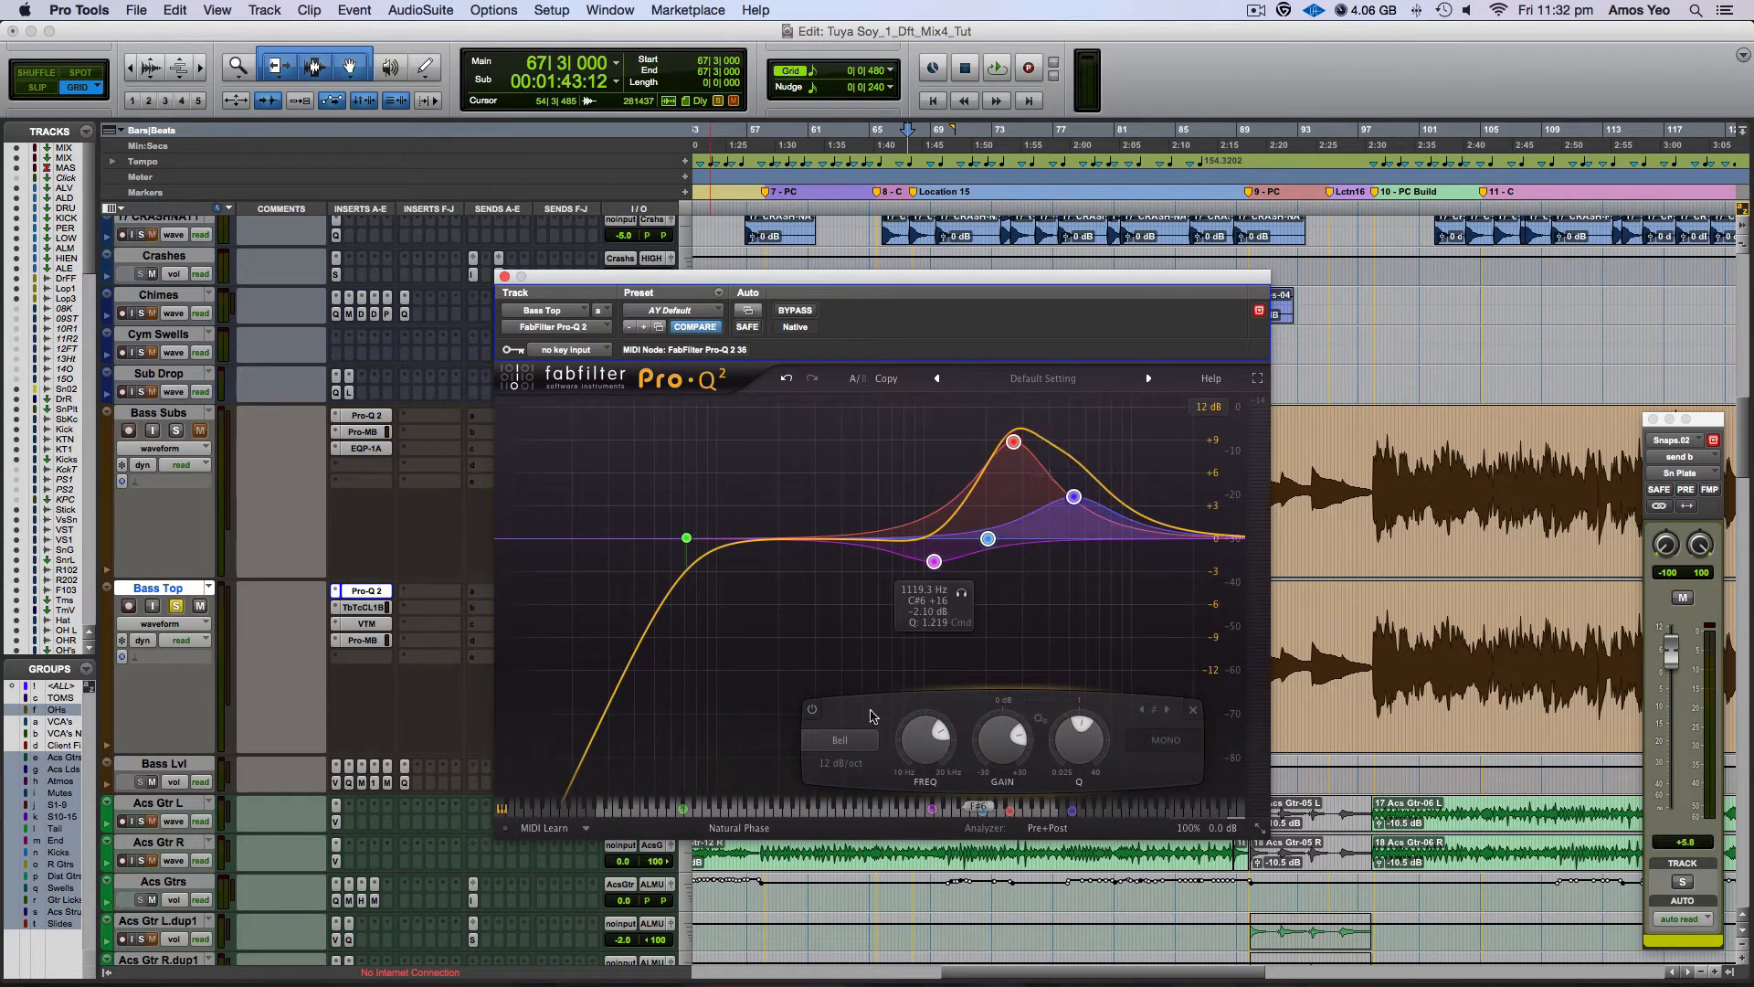
left_click(811, 709)
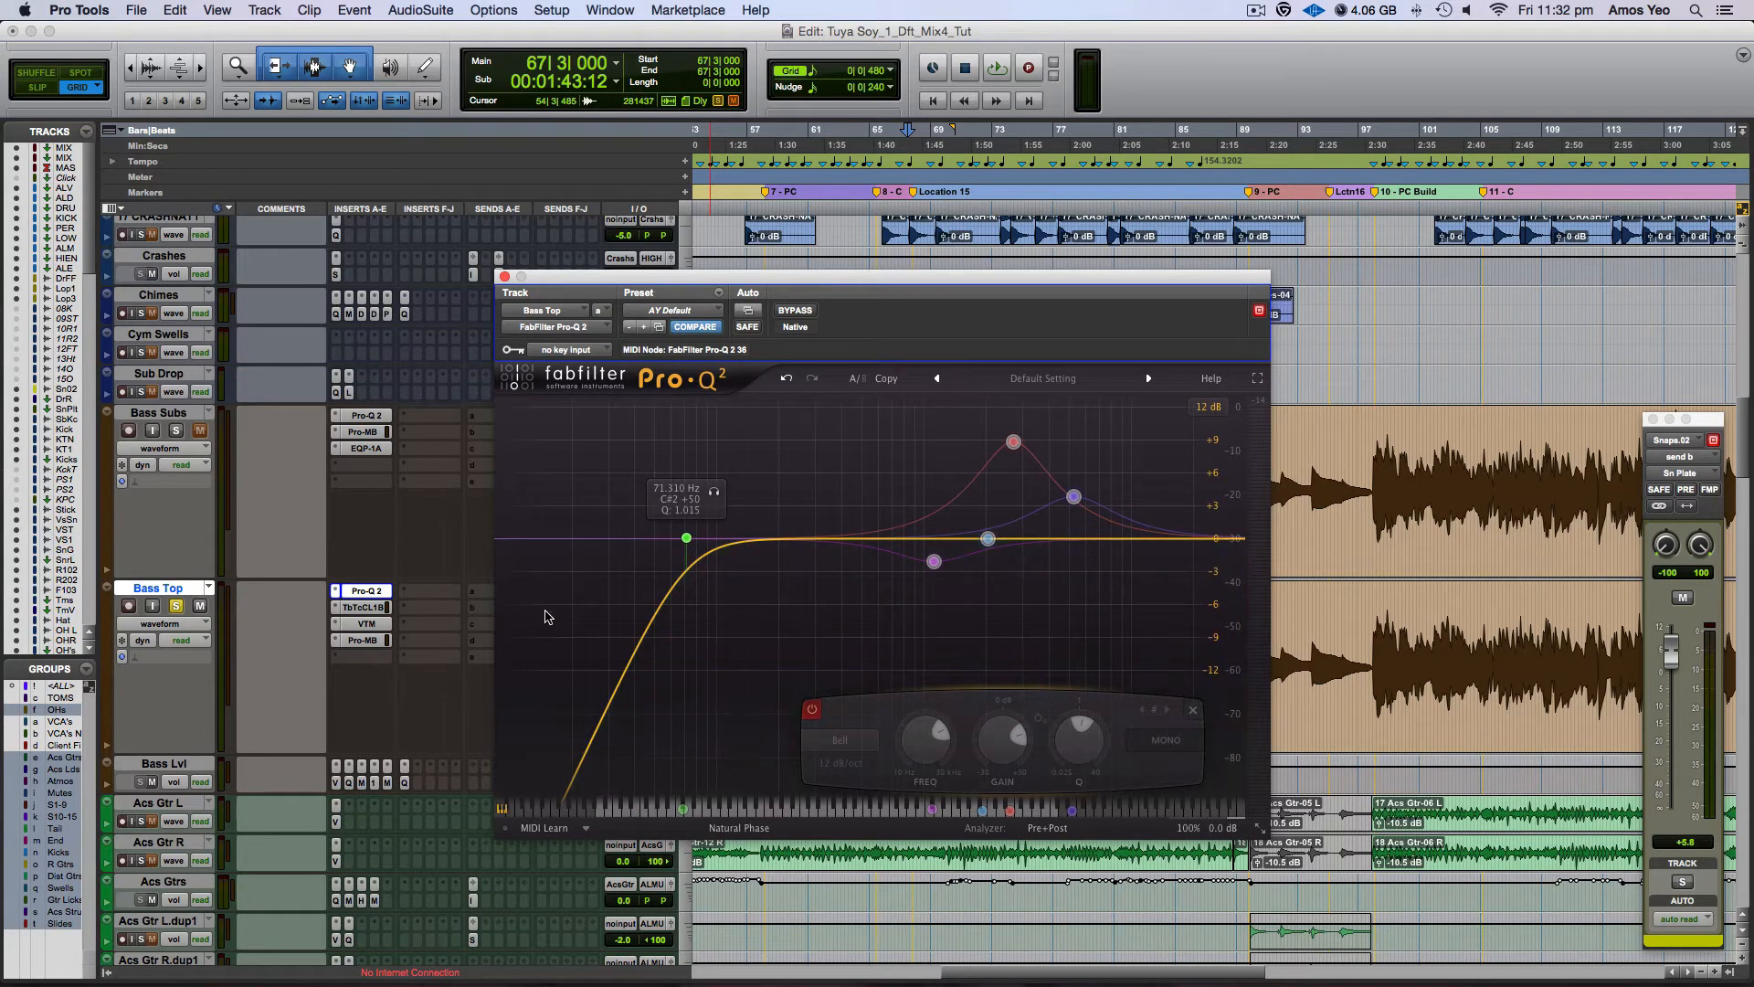
key("space")
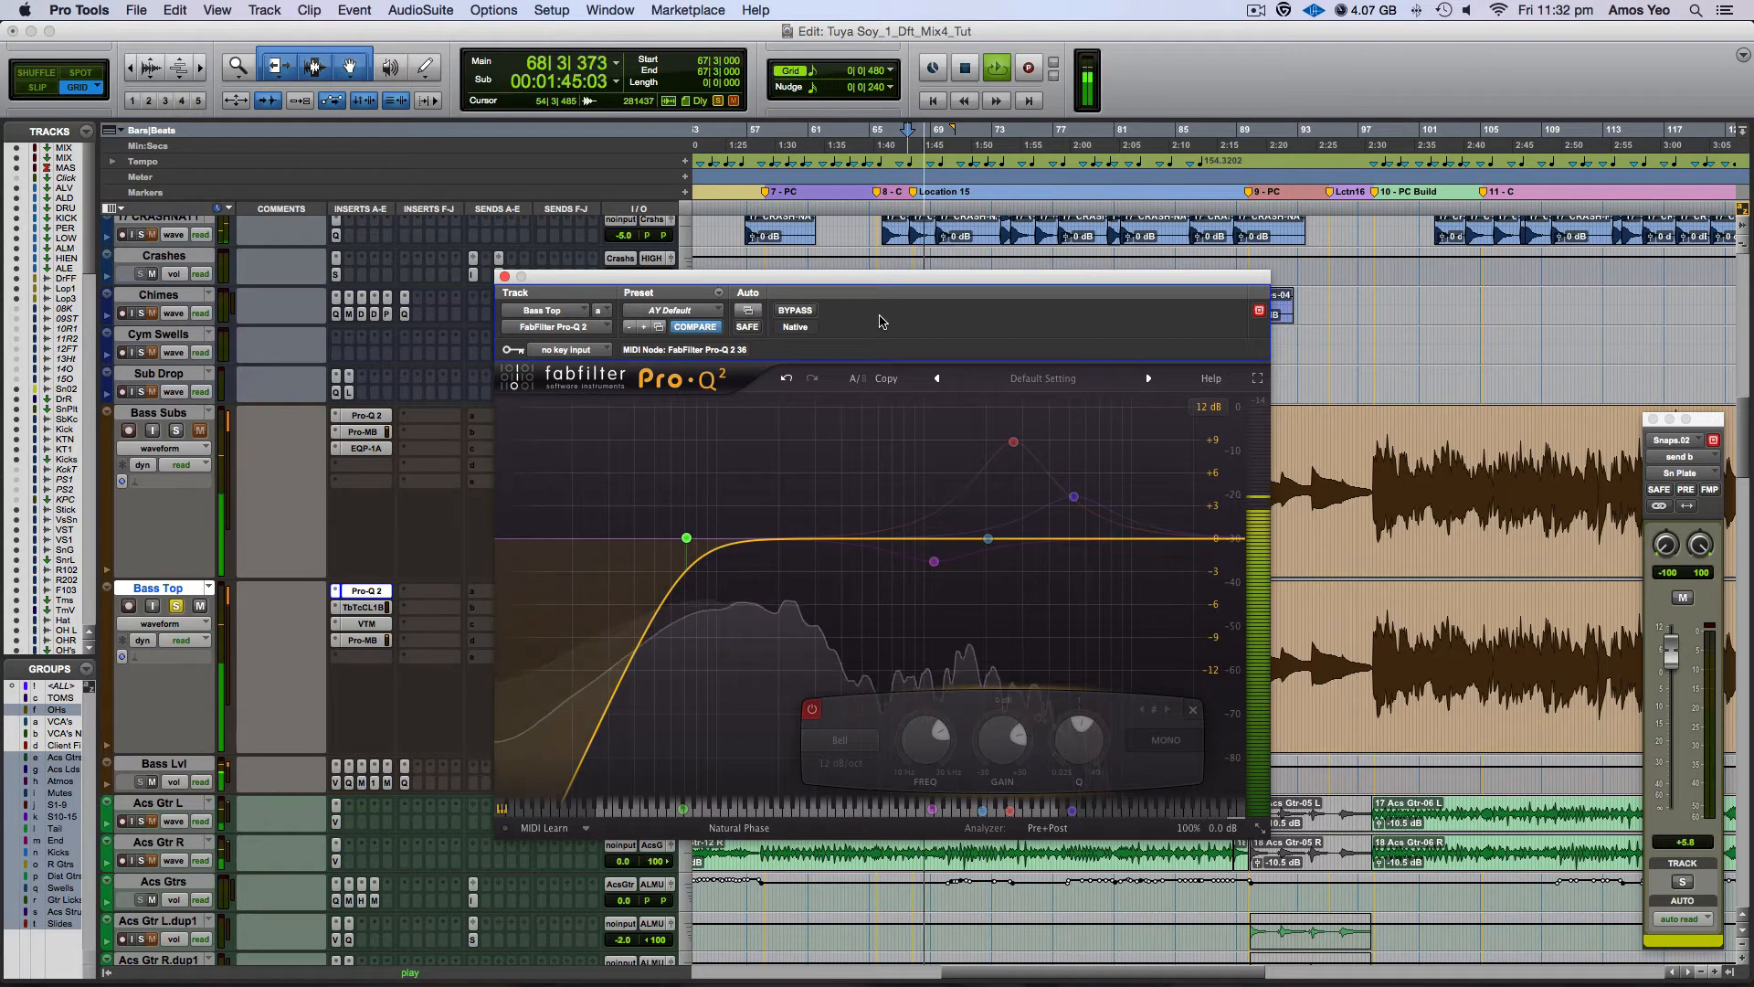
left_click(808, 312)
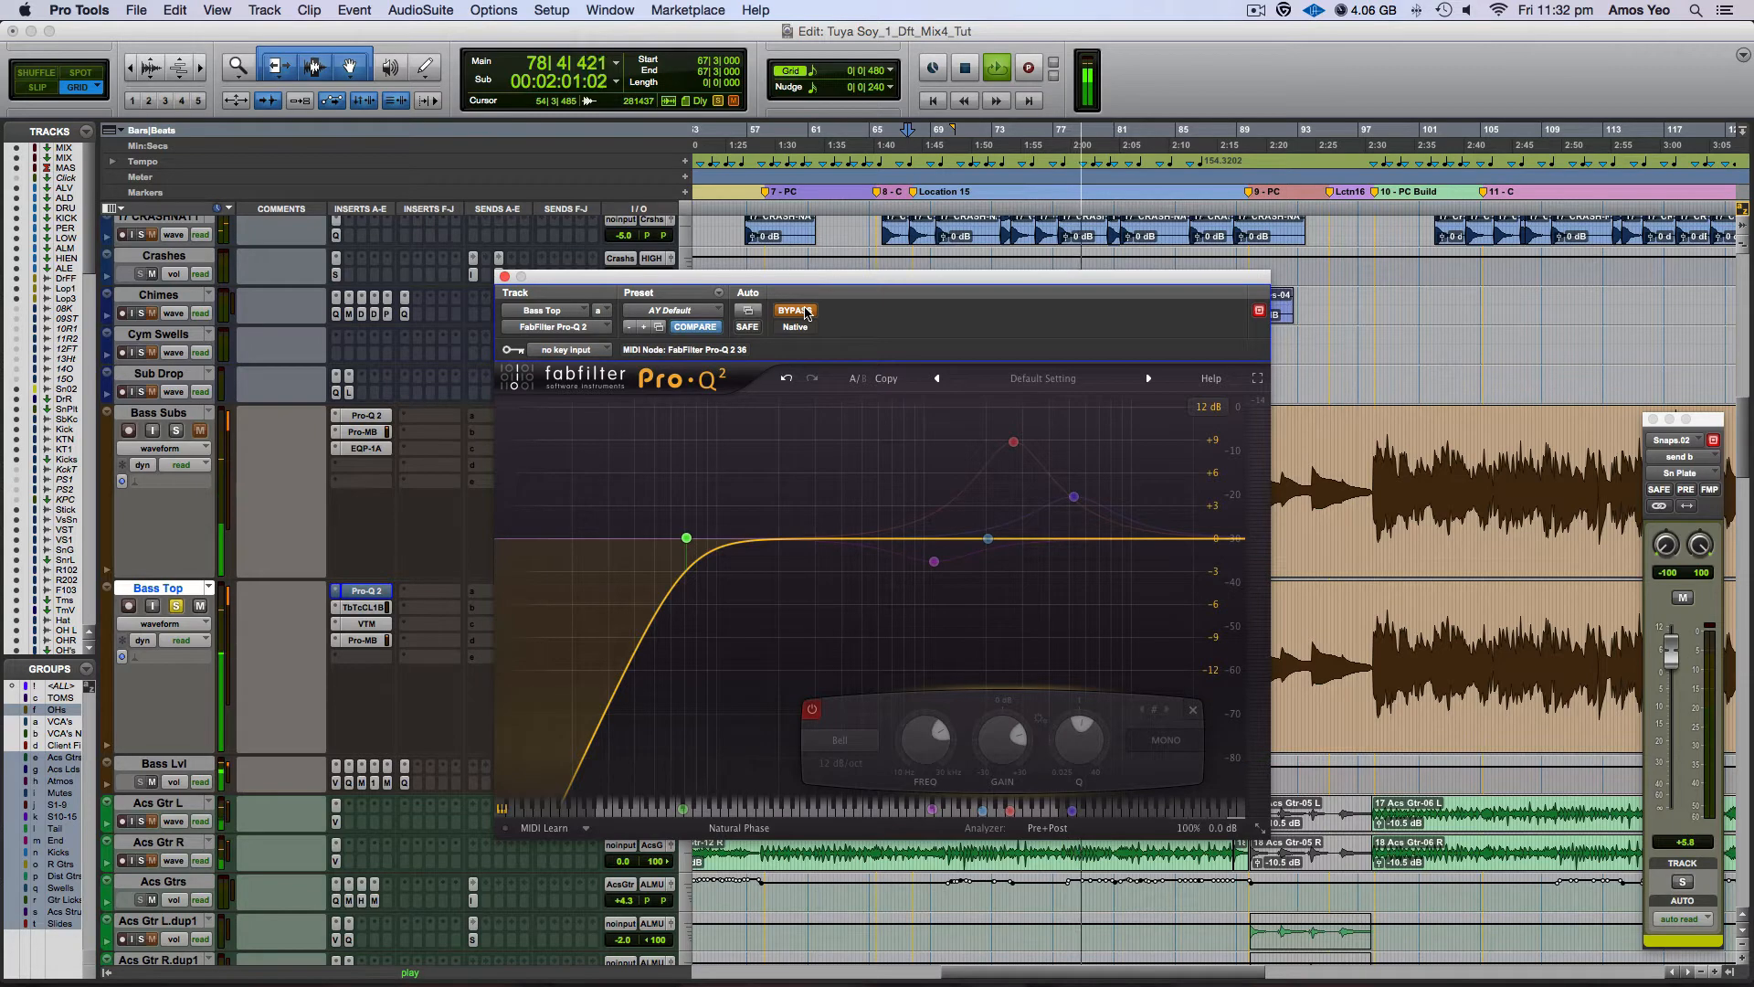
left_click(794, 310)
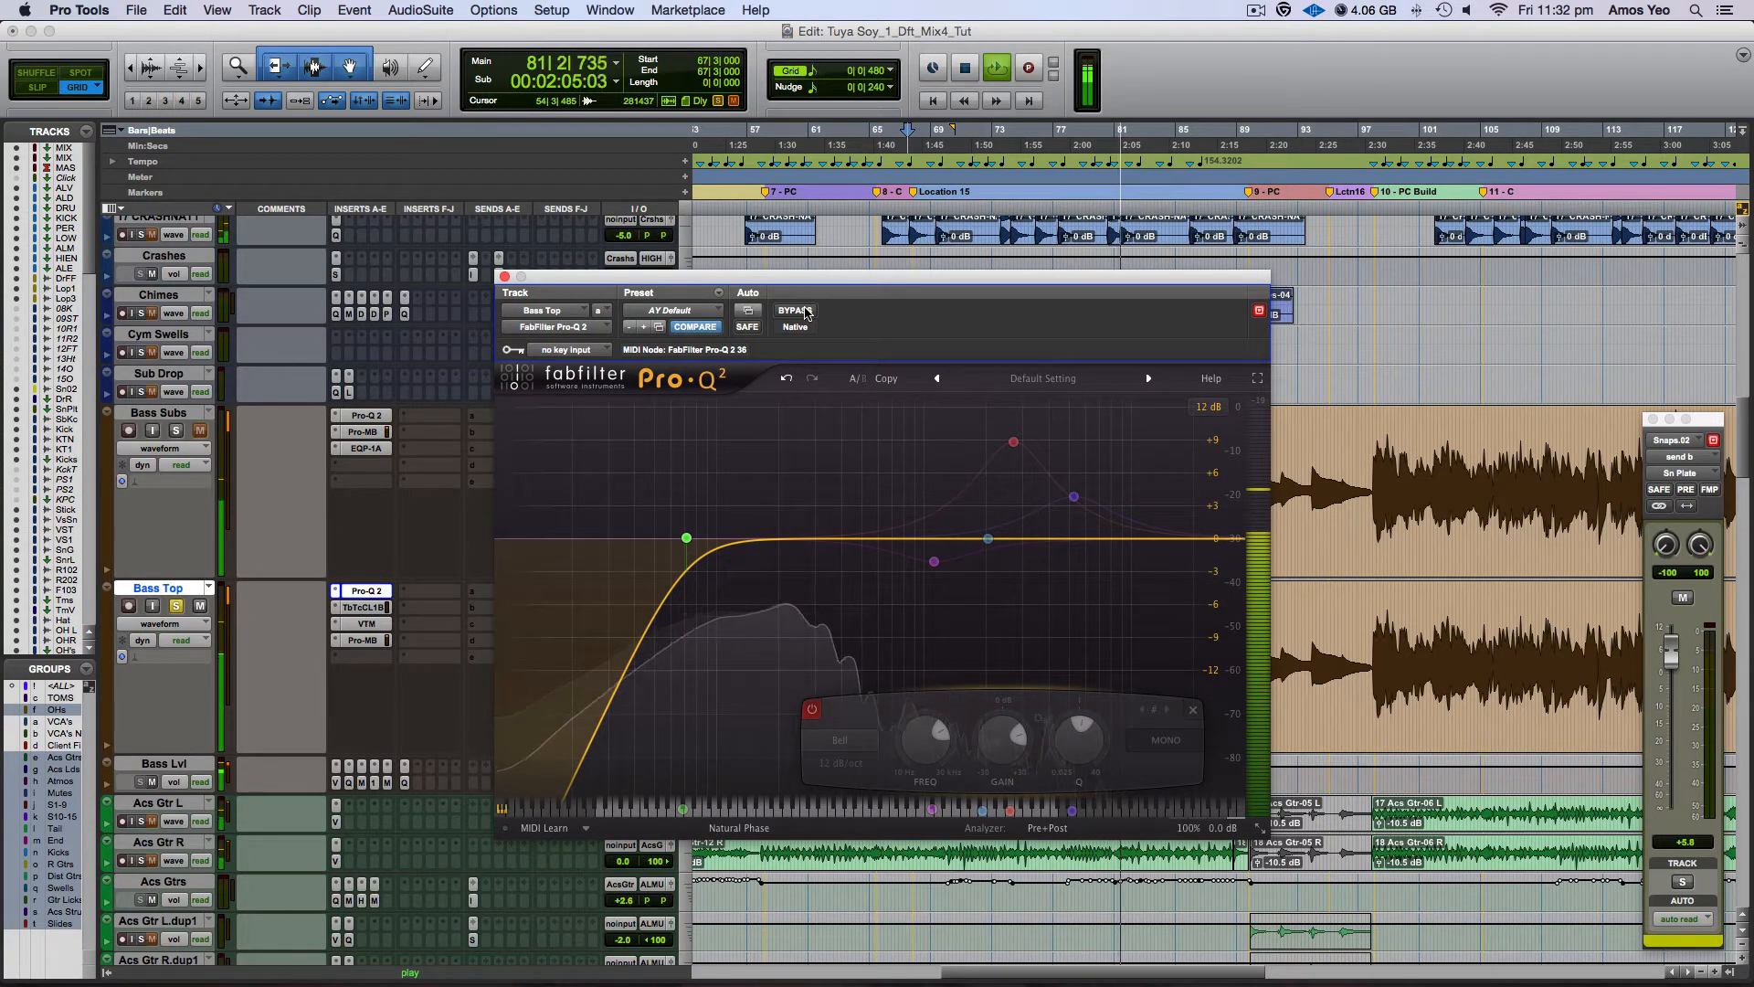
key("space")
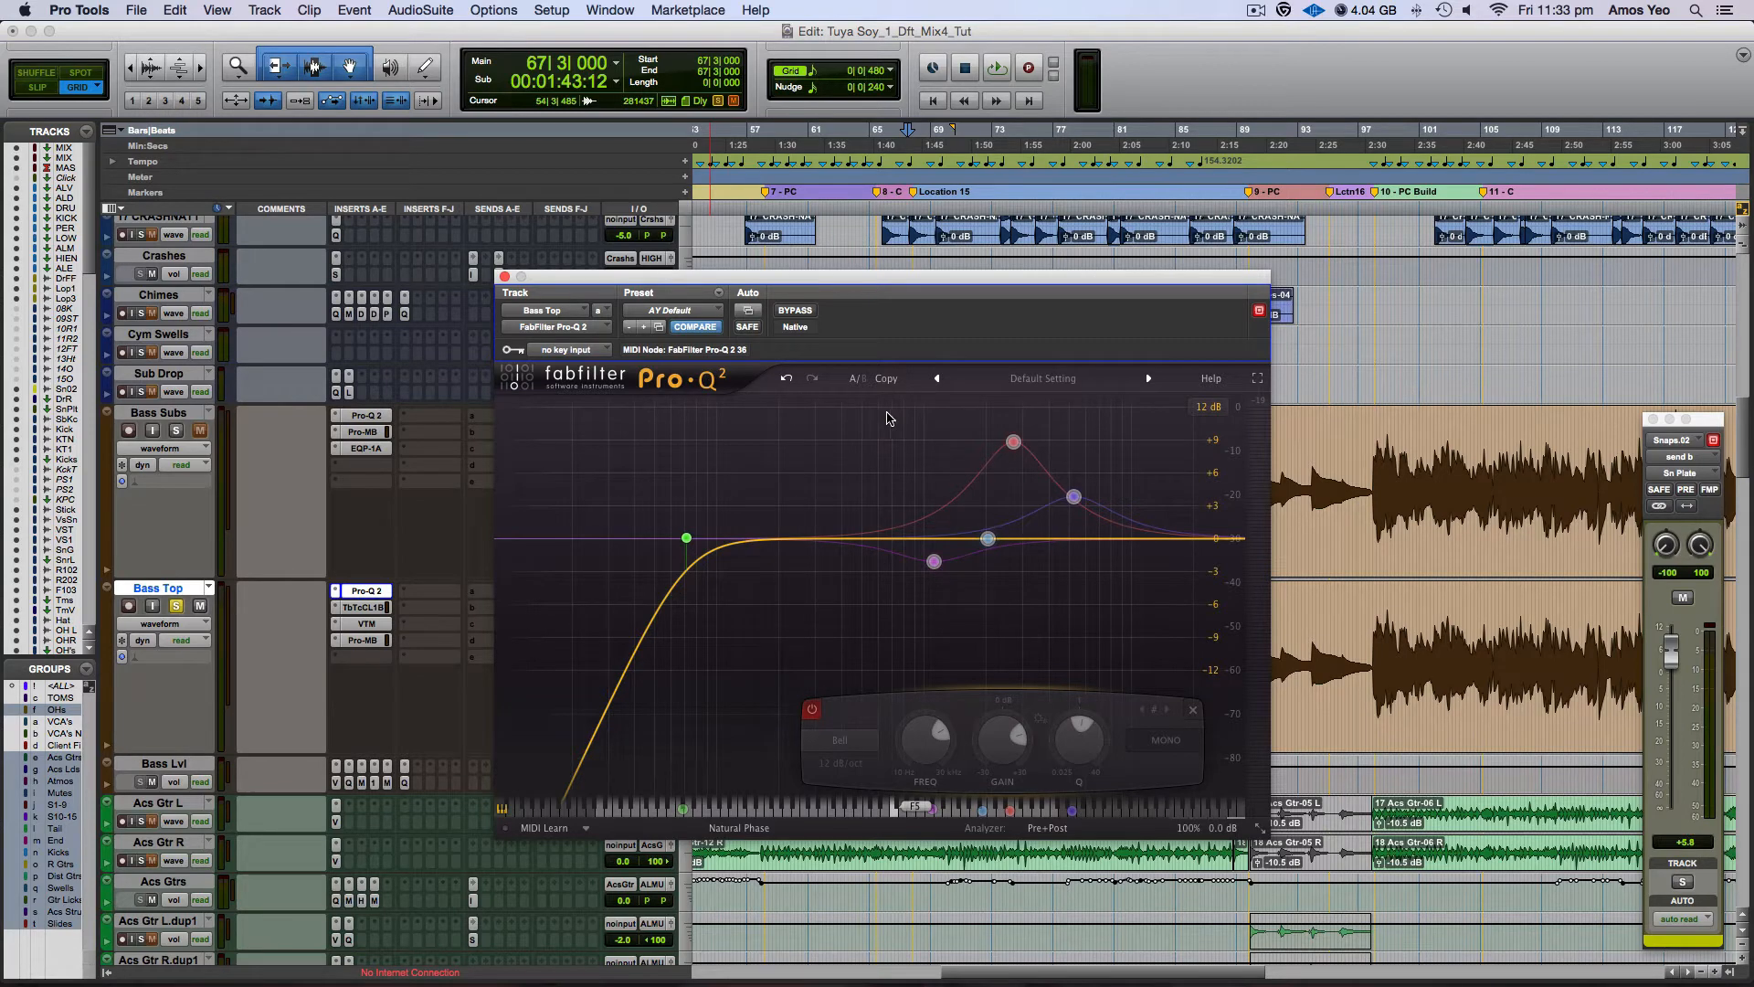
Step: Re-enable the four bell bands in the Bass Top Pro-Q 2 and solo the 2710 Hz, 5294 Hz and 1119 Hz bands in turn during playback
left_click_drag(887, 419, 1167, 658)
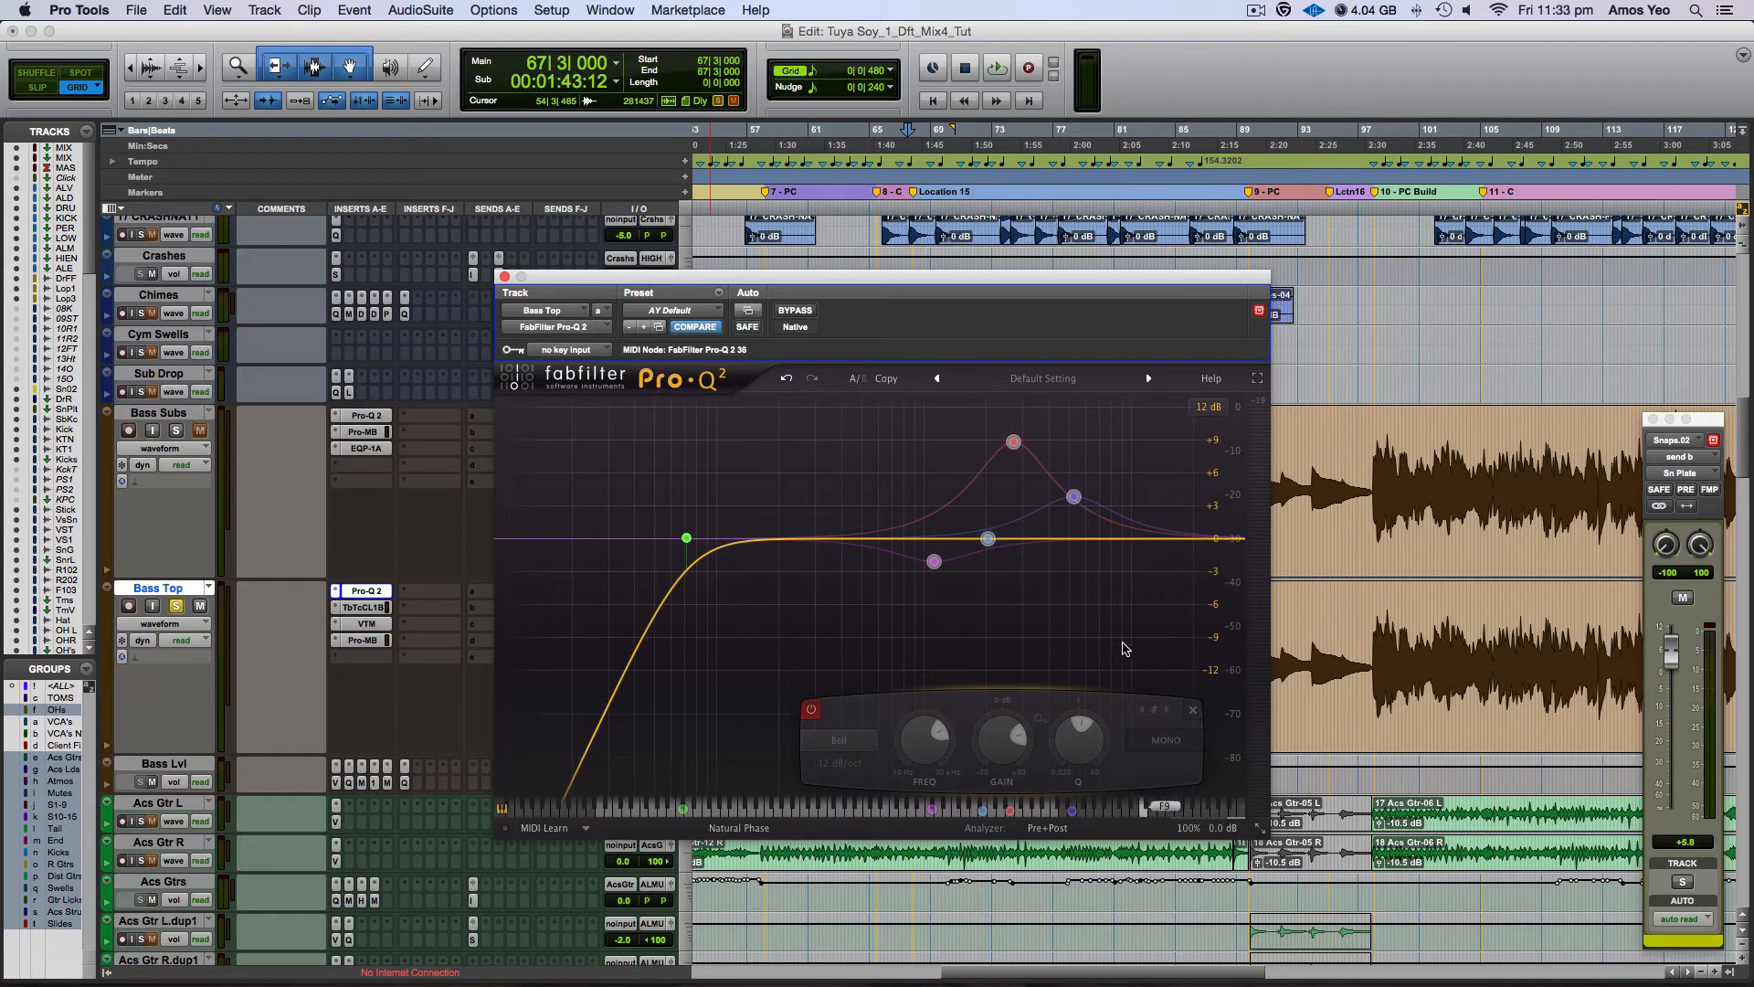
left_click(812, 711)
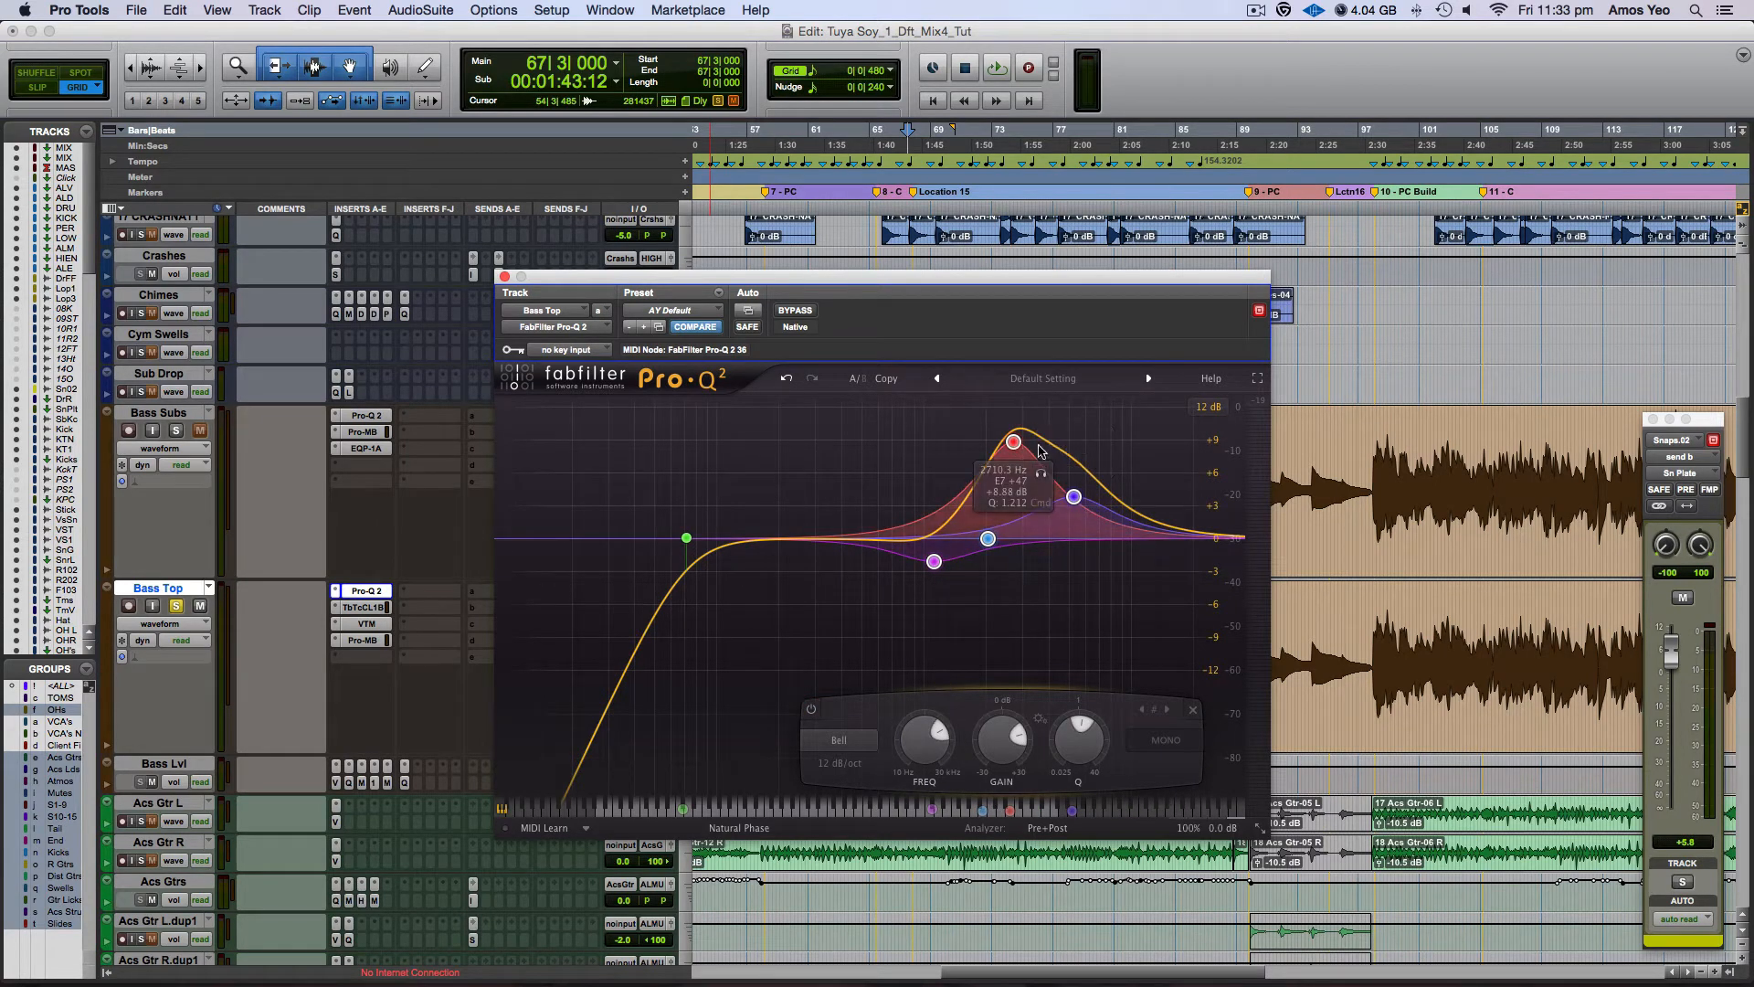
left_click(1044, 477)
key("space")
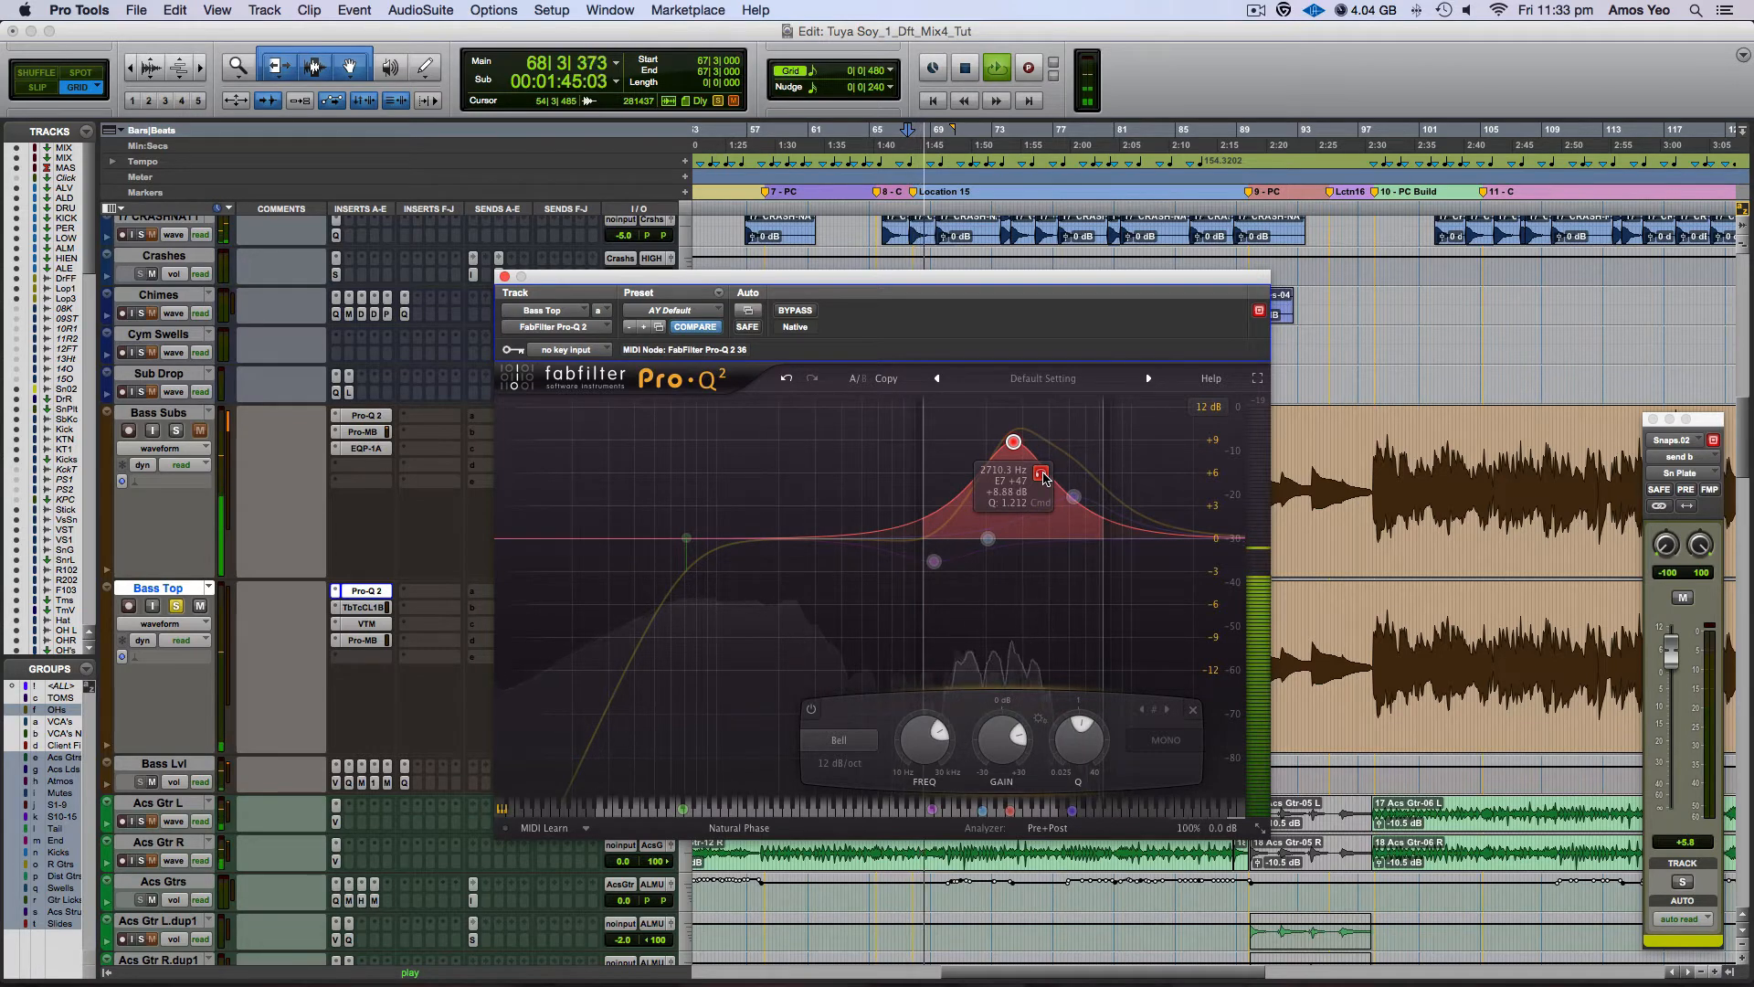
left_click(1045, 477)
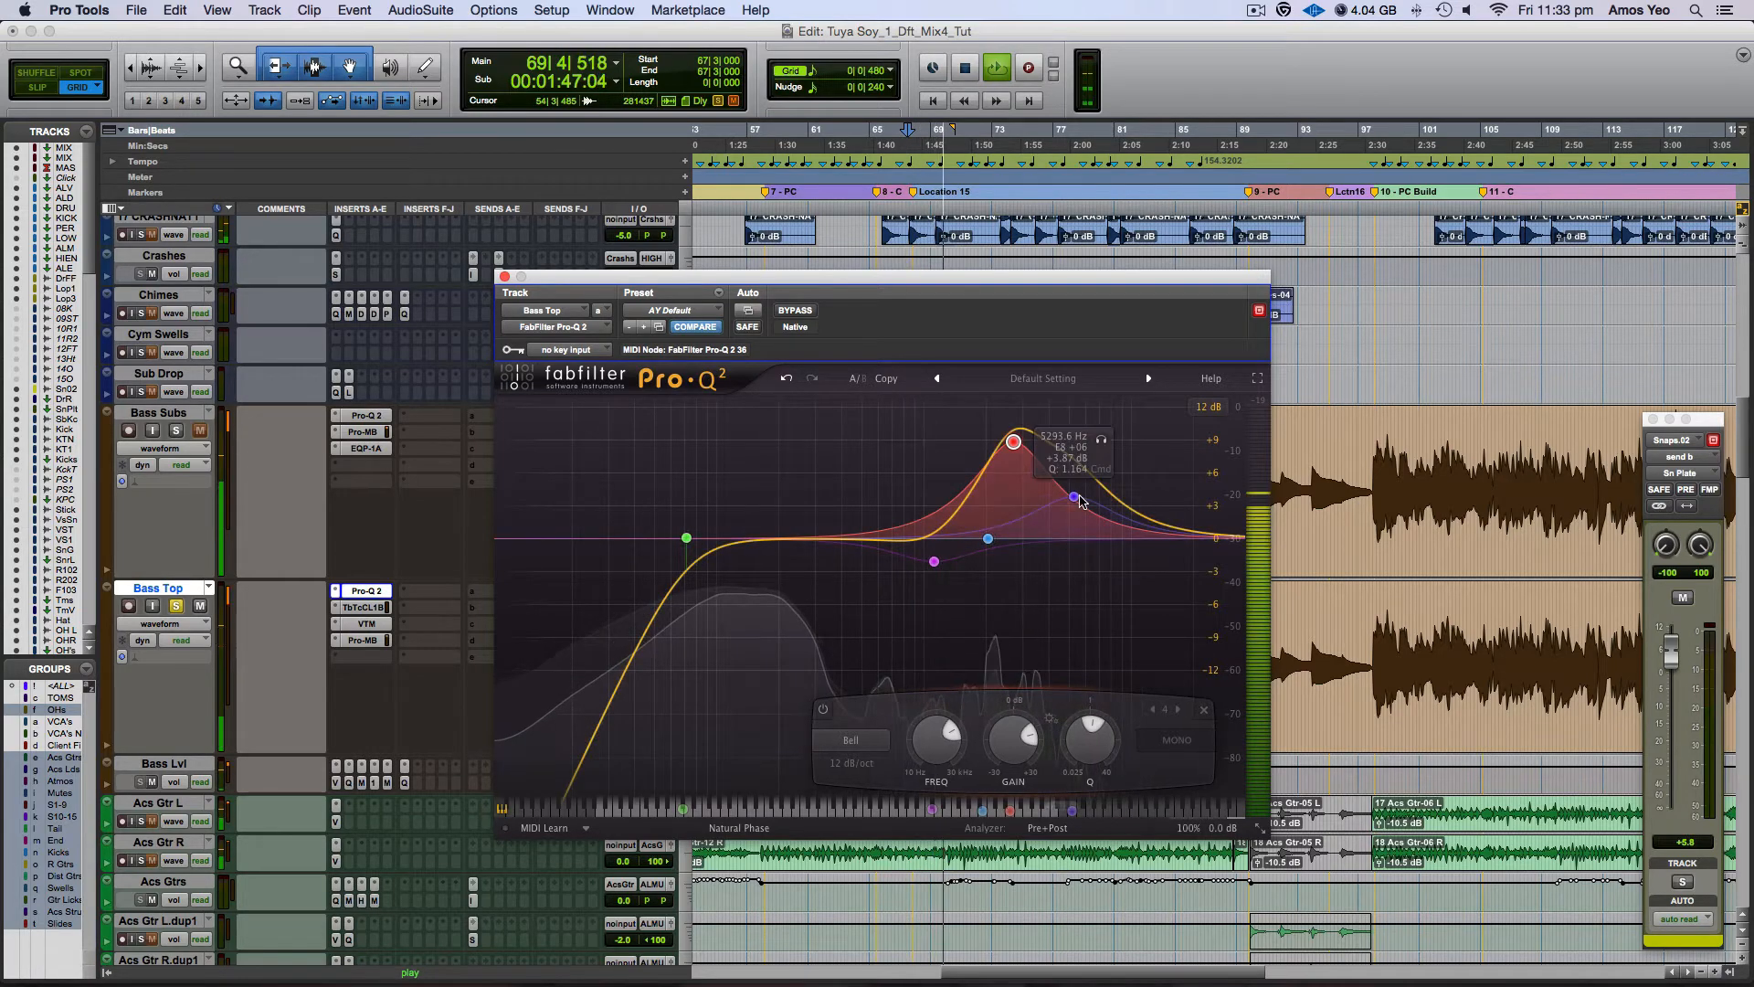
left_click(1102, 441)
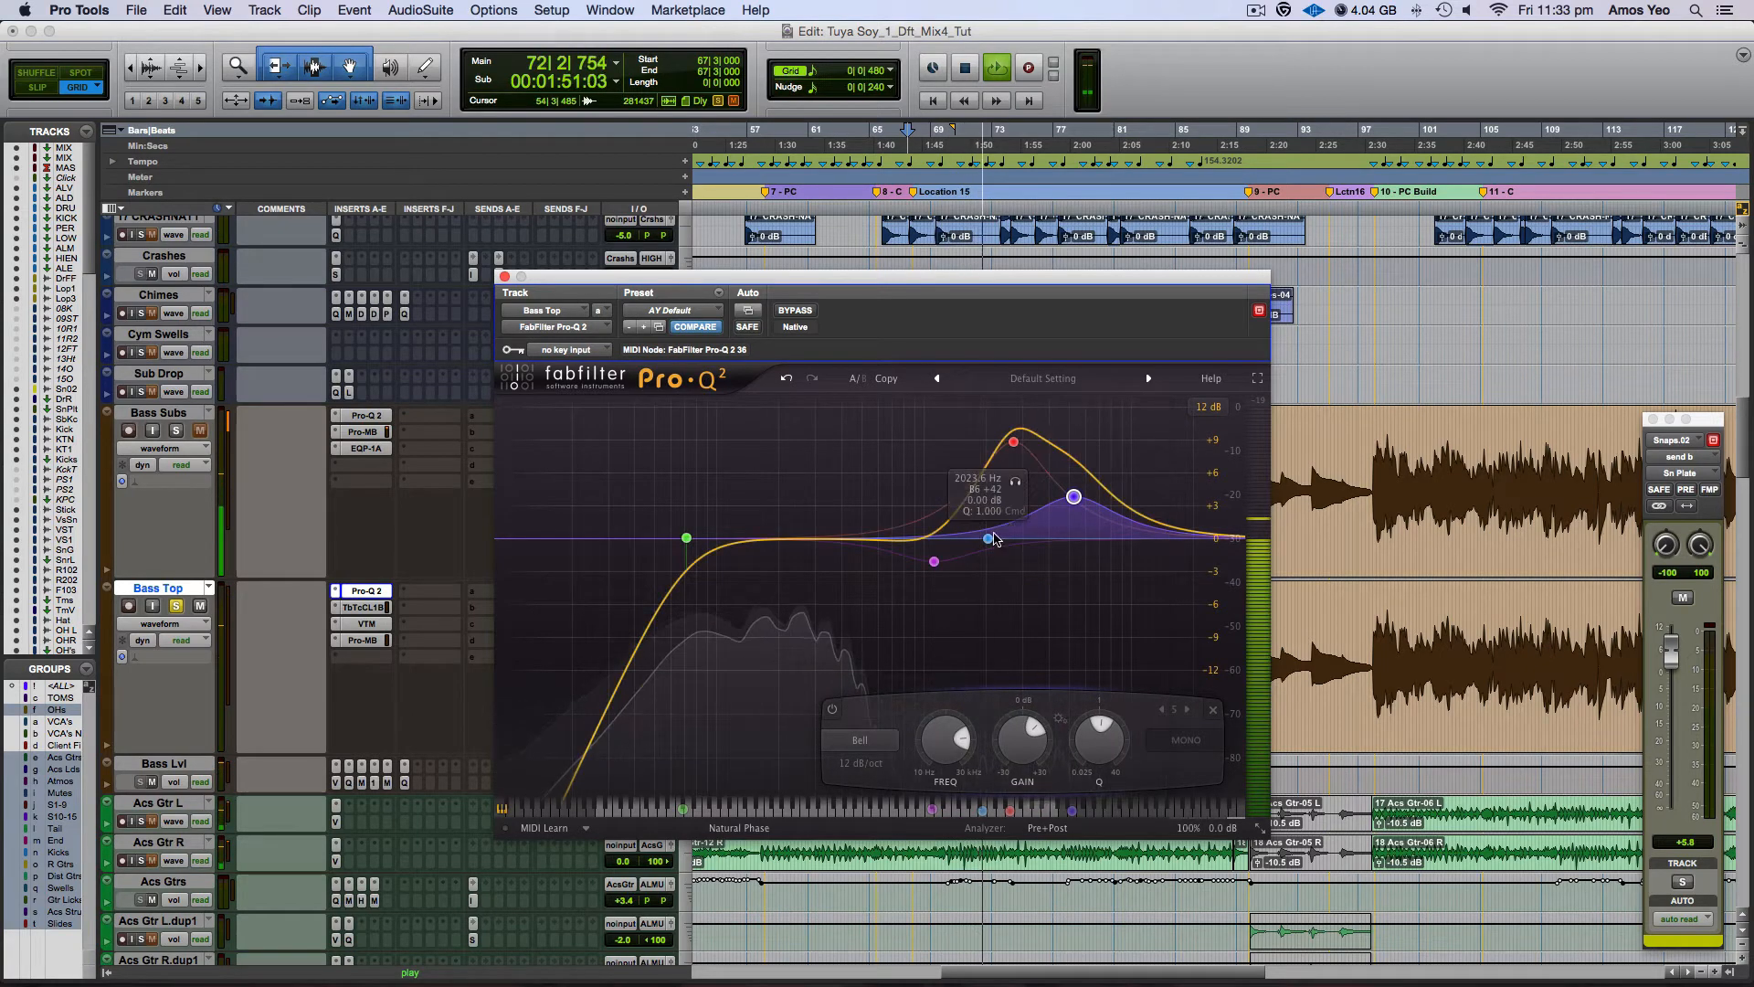
left_click(933, 561)
left_click(963, 595)
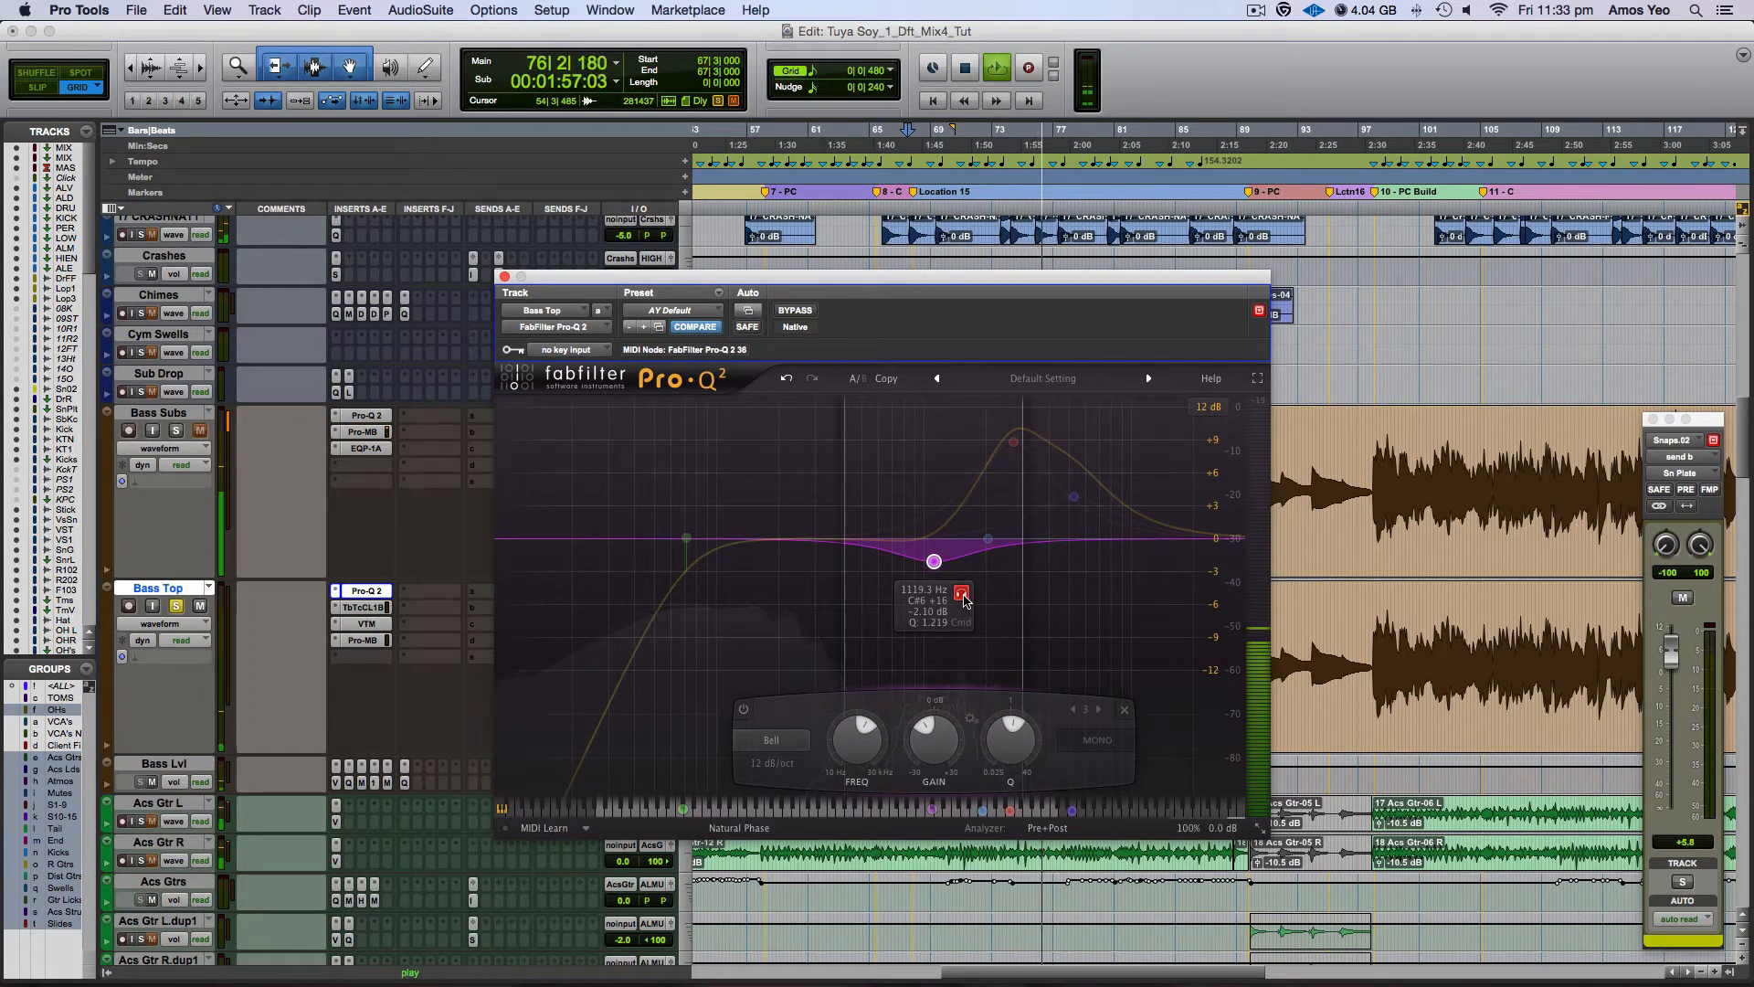
left_click(962, 595)
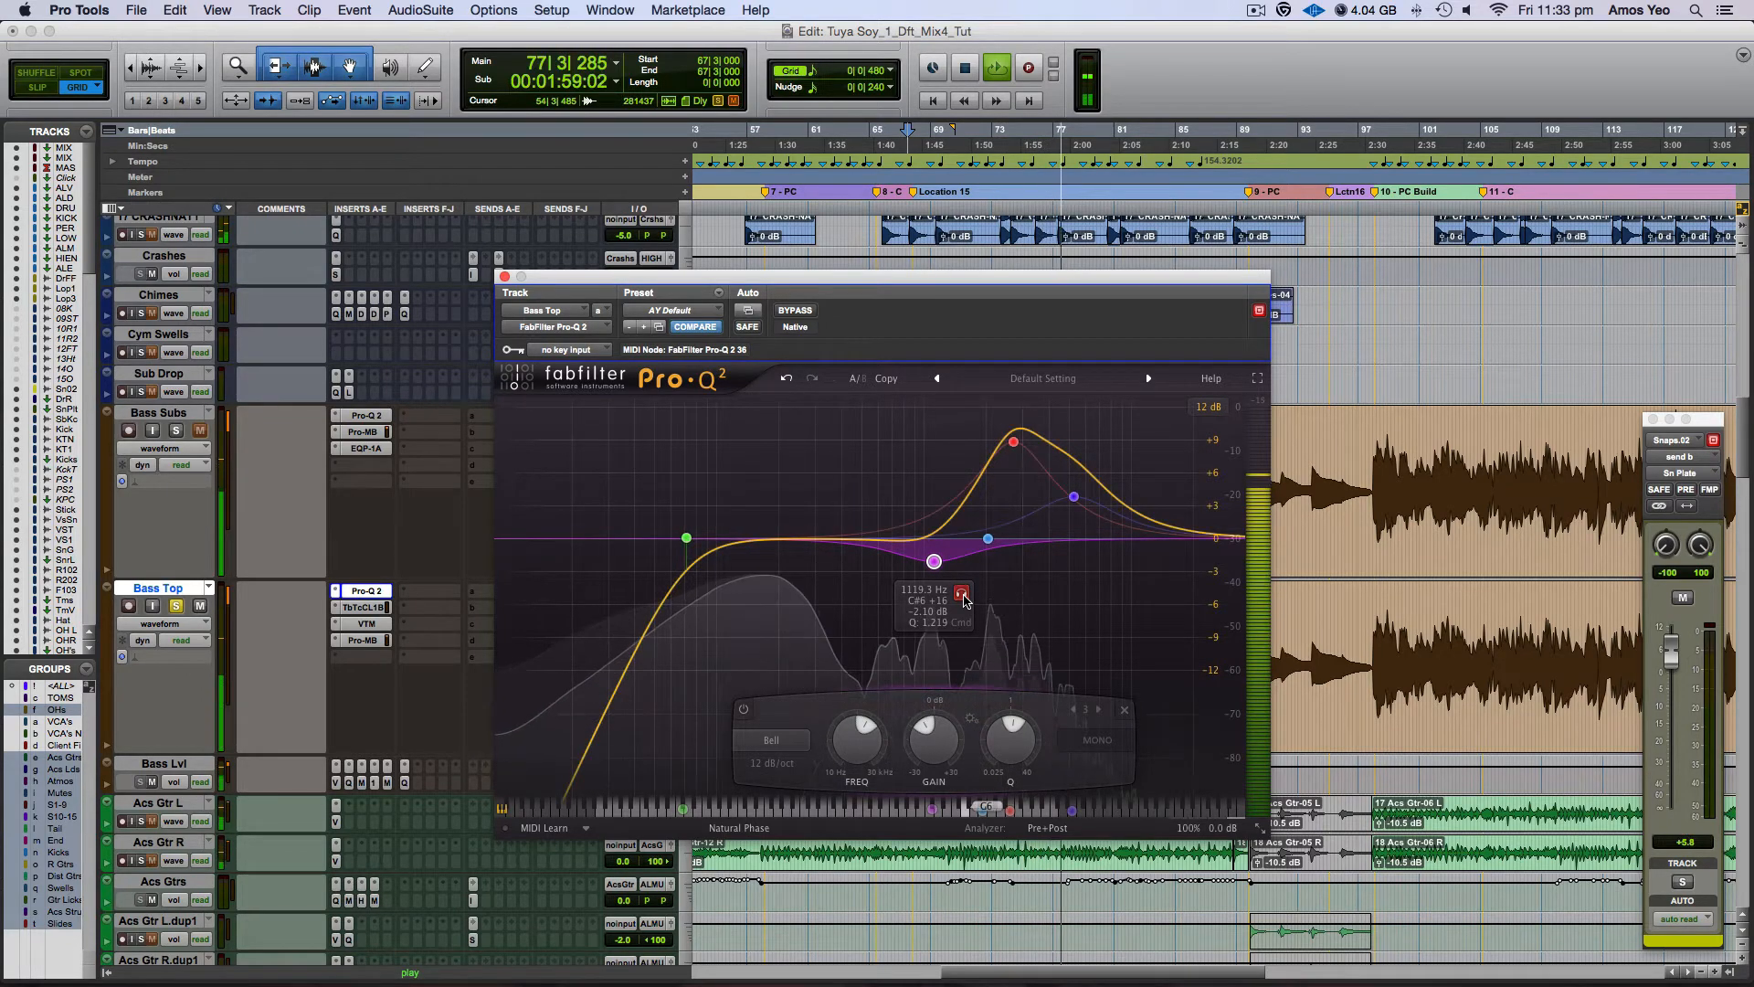
key("space")
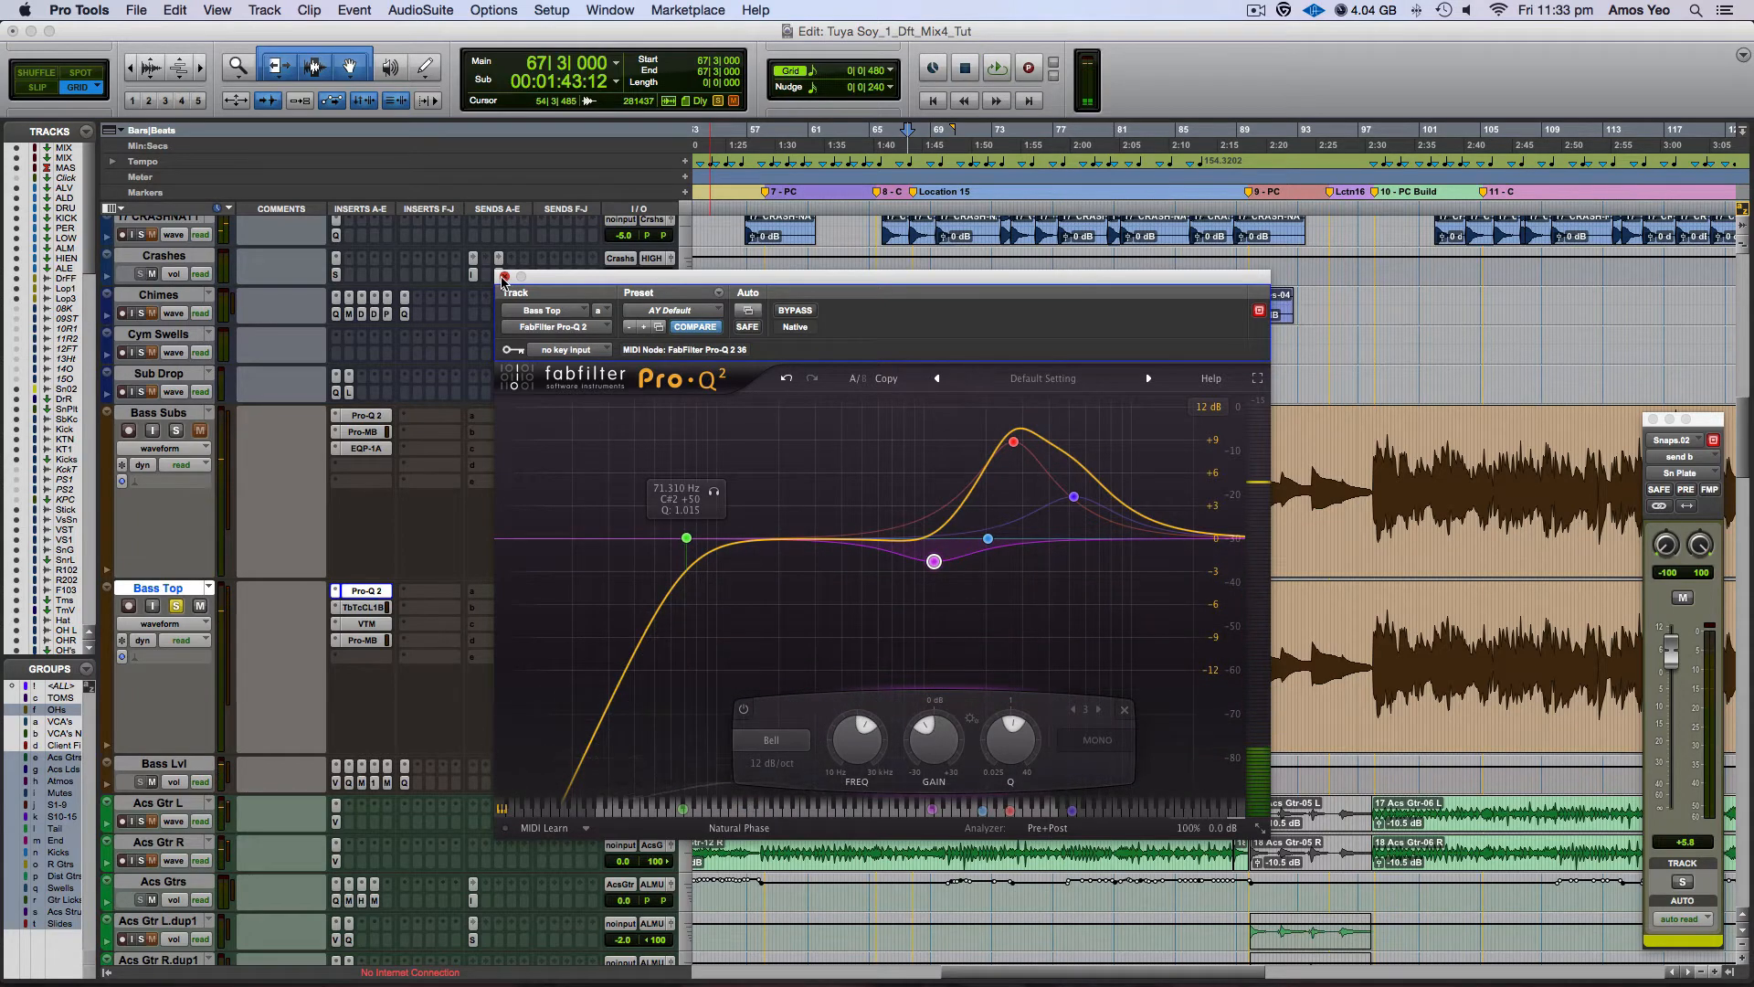
Step: Review the remaining Bass Top inserts: the Tube-Tech CL 1B compressor, Virtual Tape Machines and Pro-MB
left_click(504, 276)
left_click(357, 608)
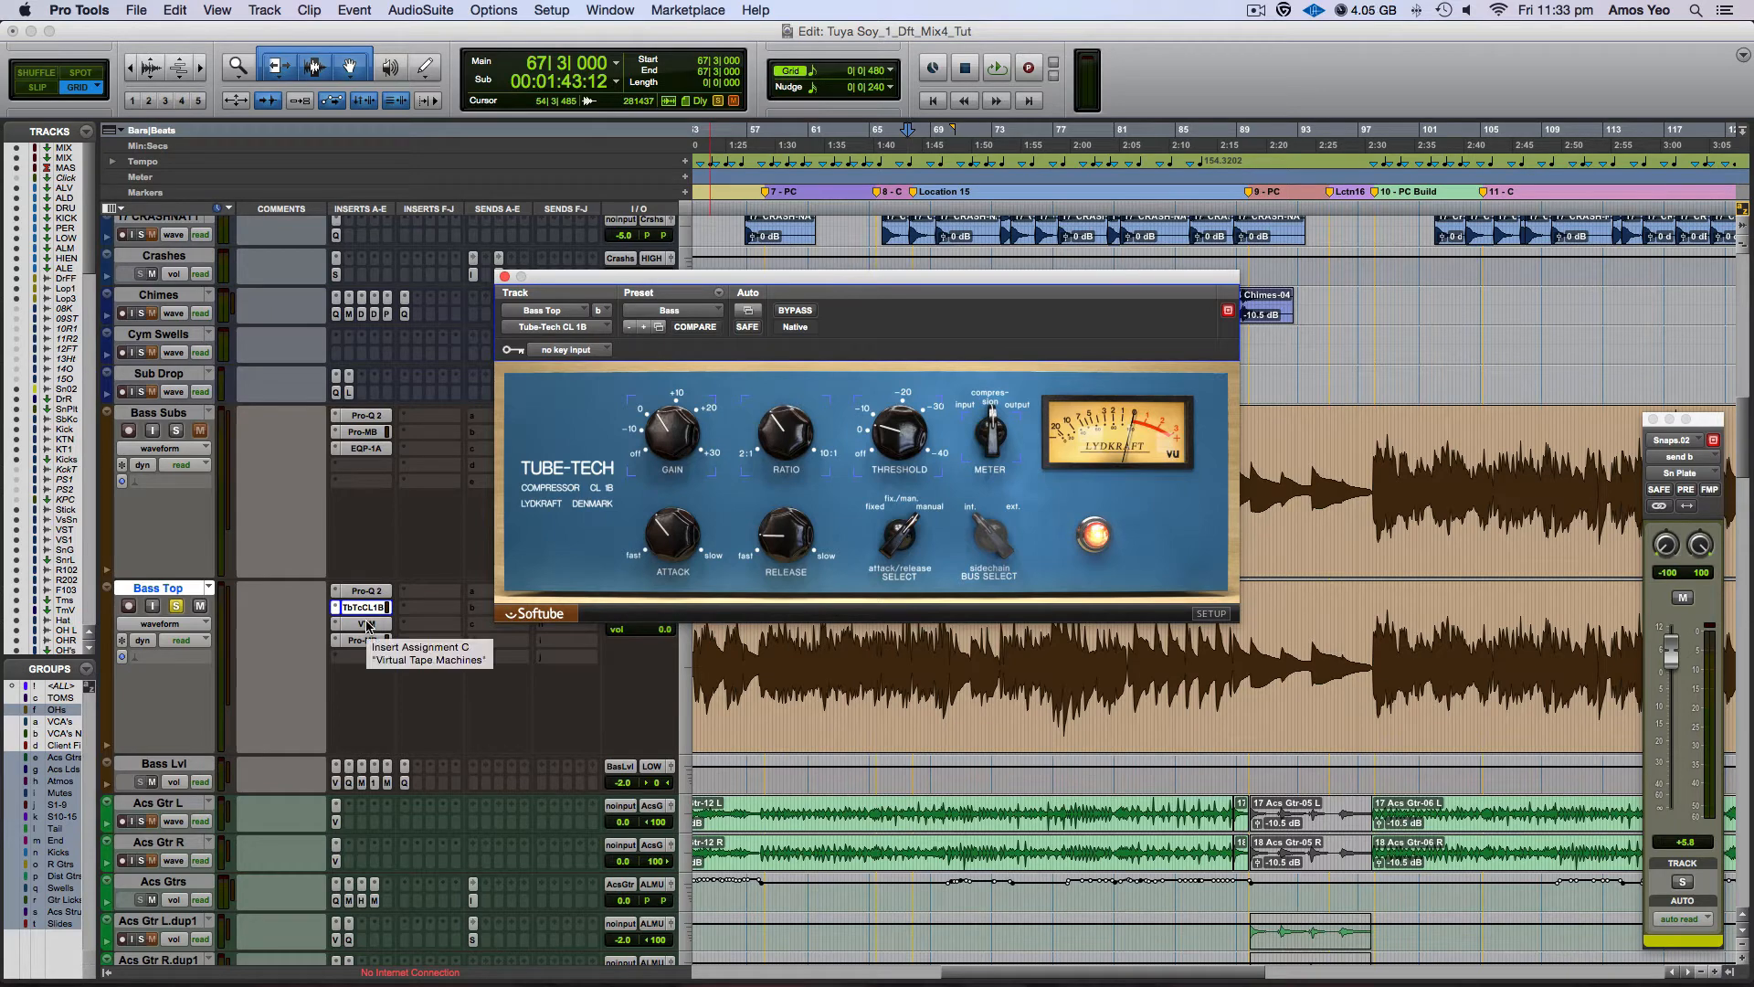
left_click(366, 624)
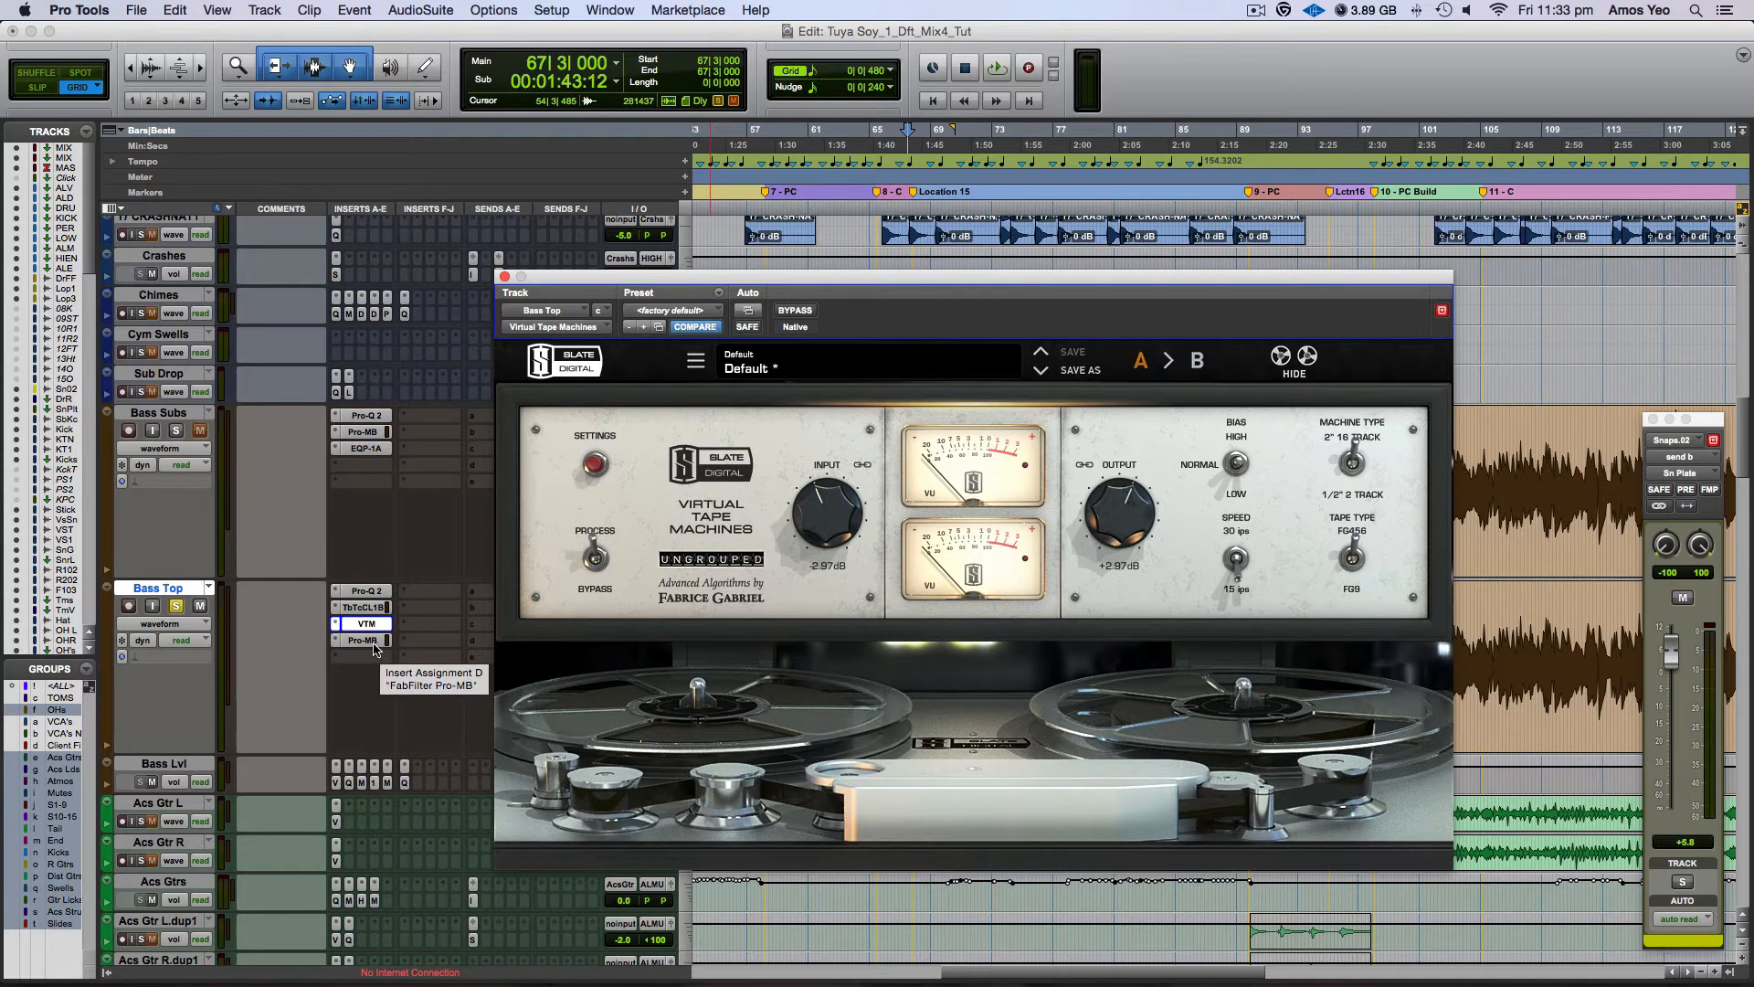
left_click(367, 639)
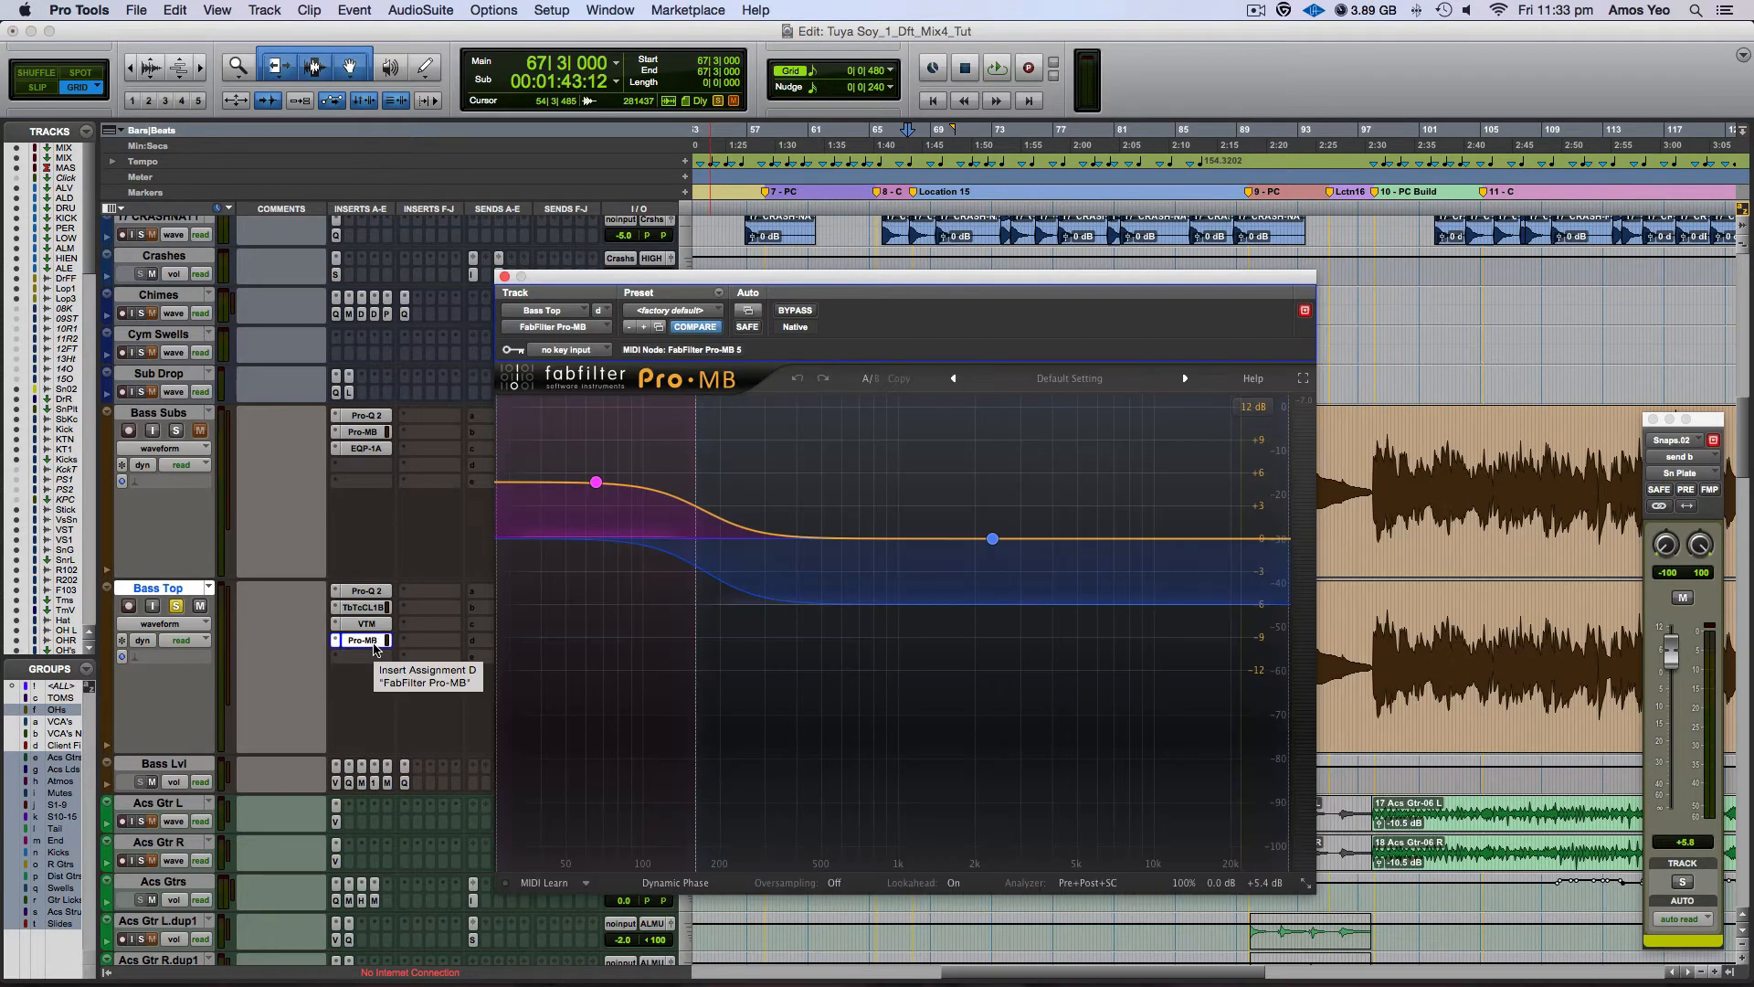
left_click(504, 276)
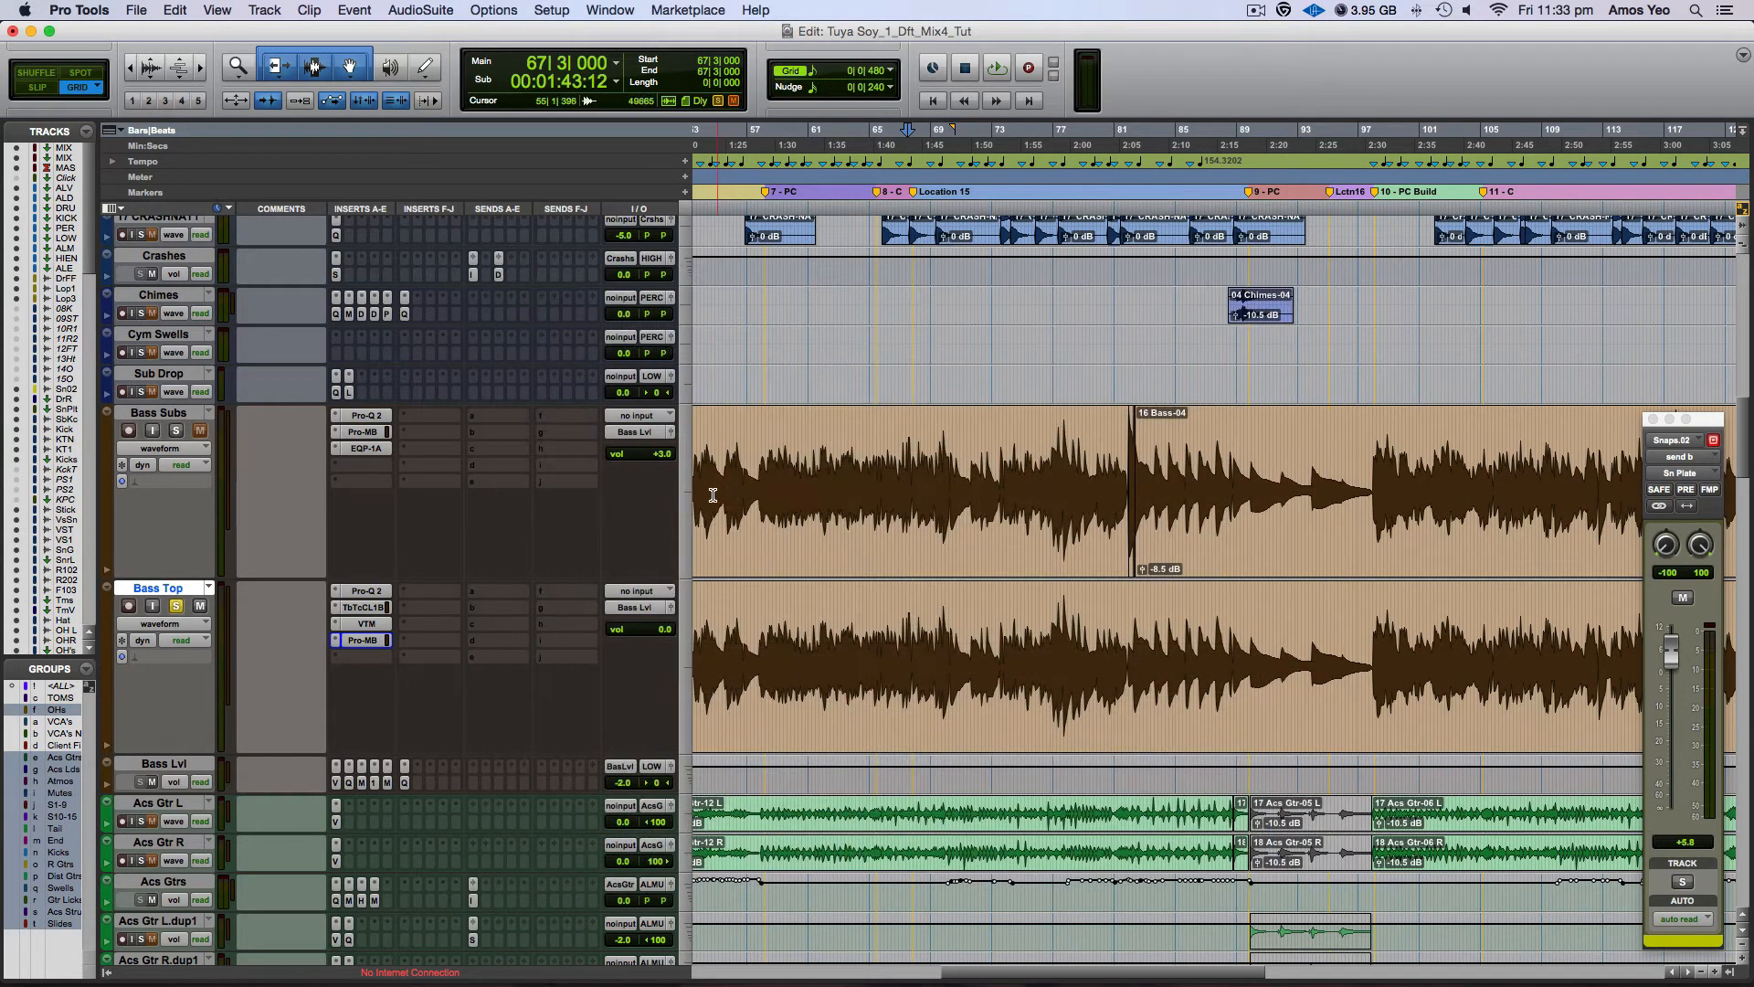
Step: Display volume automation on the Bass Top and Bass Subs tracks and set Bass Top's automation mode to off
left_click(667, 635, "ctrl+super")
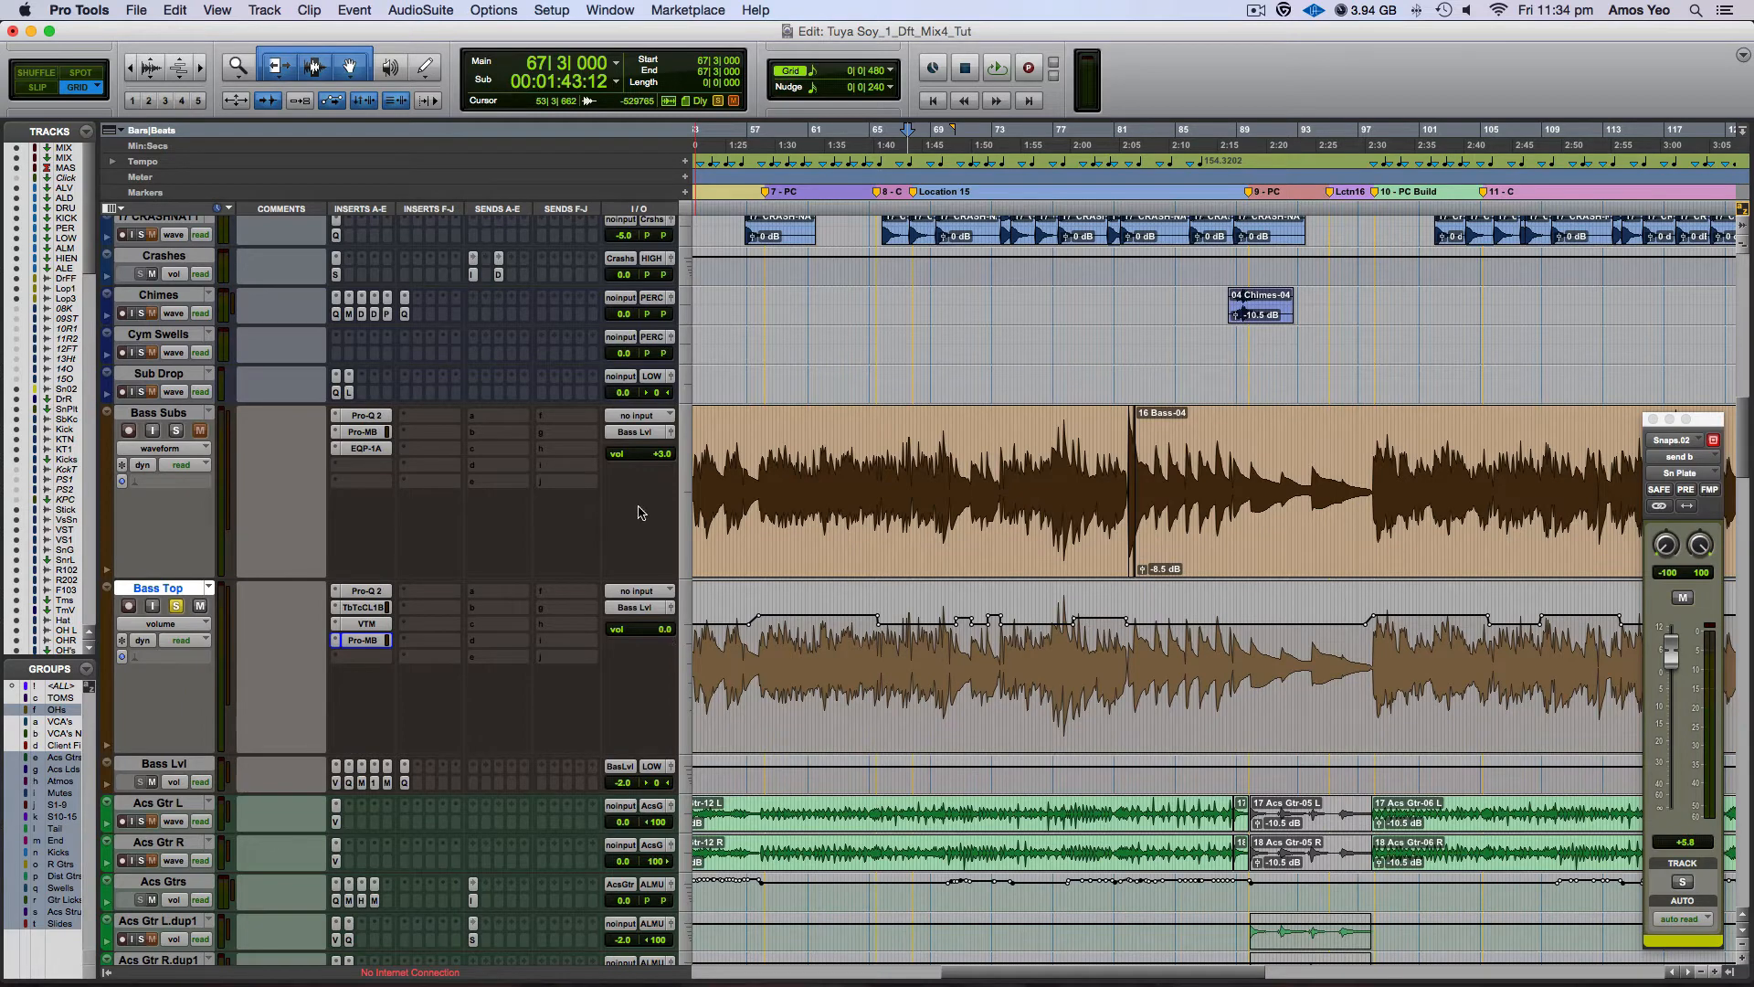
left_click(662, 454, "ctrl+super")
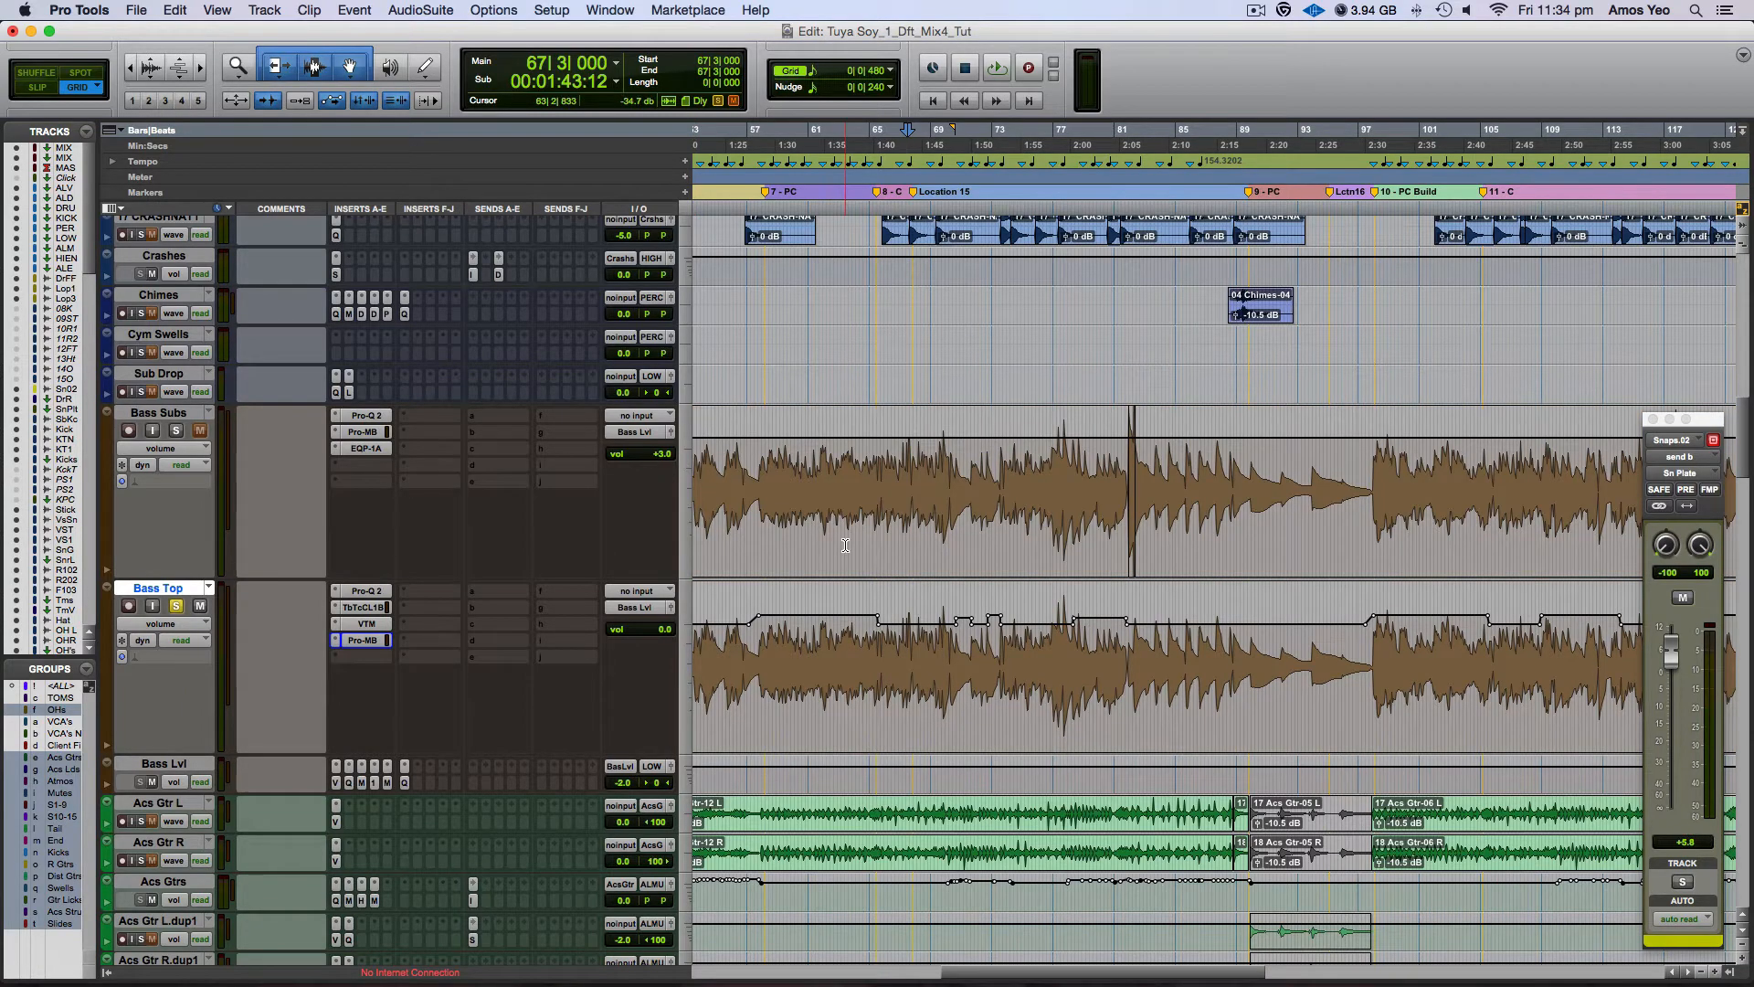
left_click(173, 607)
left_click(174, 641)
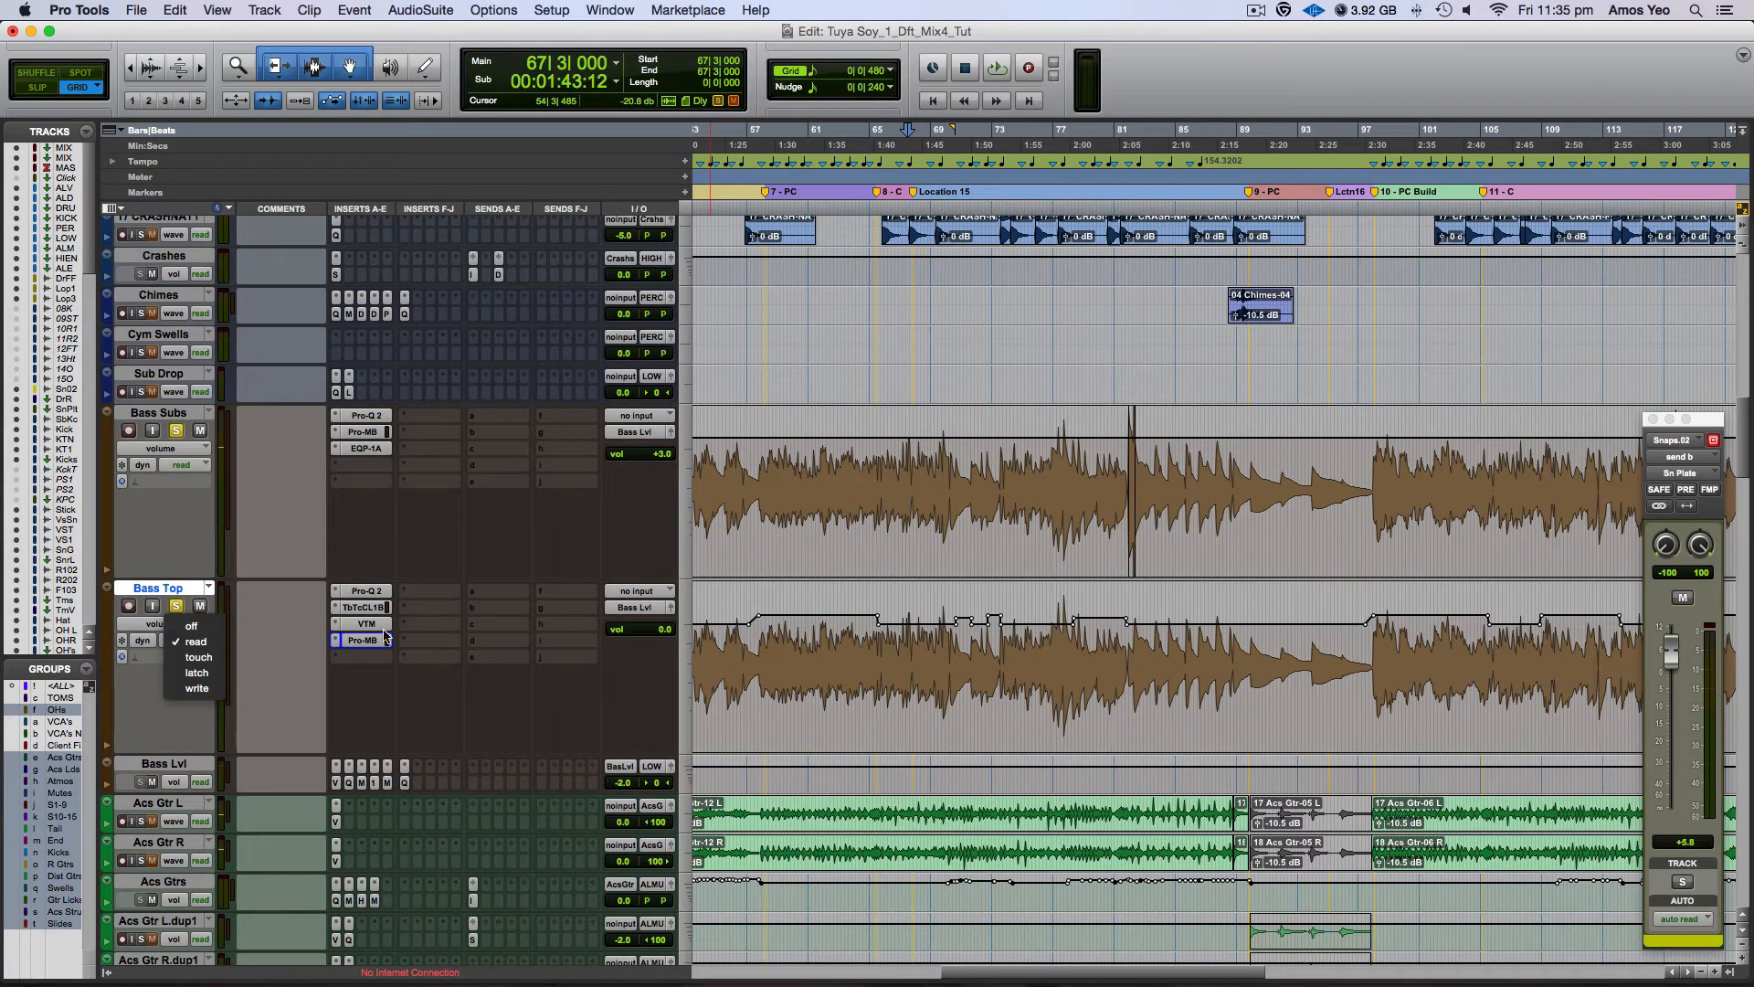
left_click(193, 627)
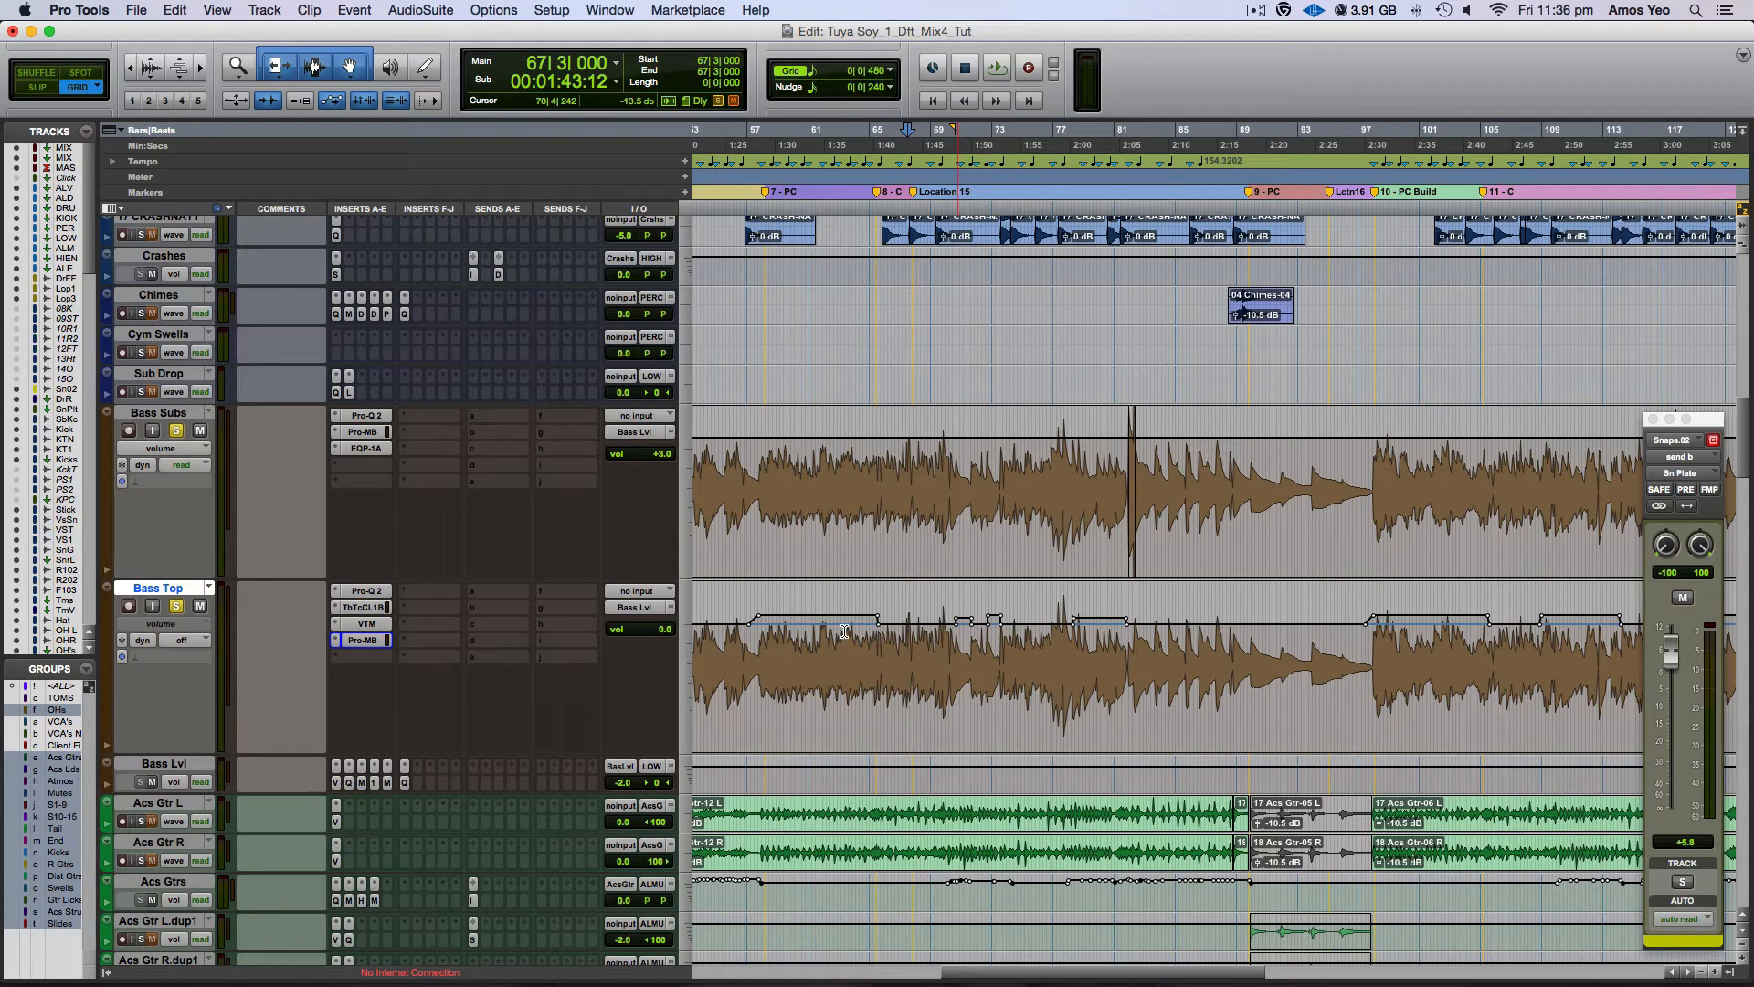
Step: Mute the ALVOCA master and play the Location 15 section to audition the Bass Top volume automation in the mix
scroll(334, 574, "up", 15)
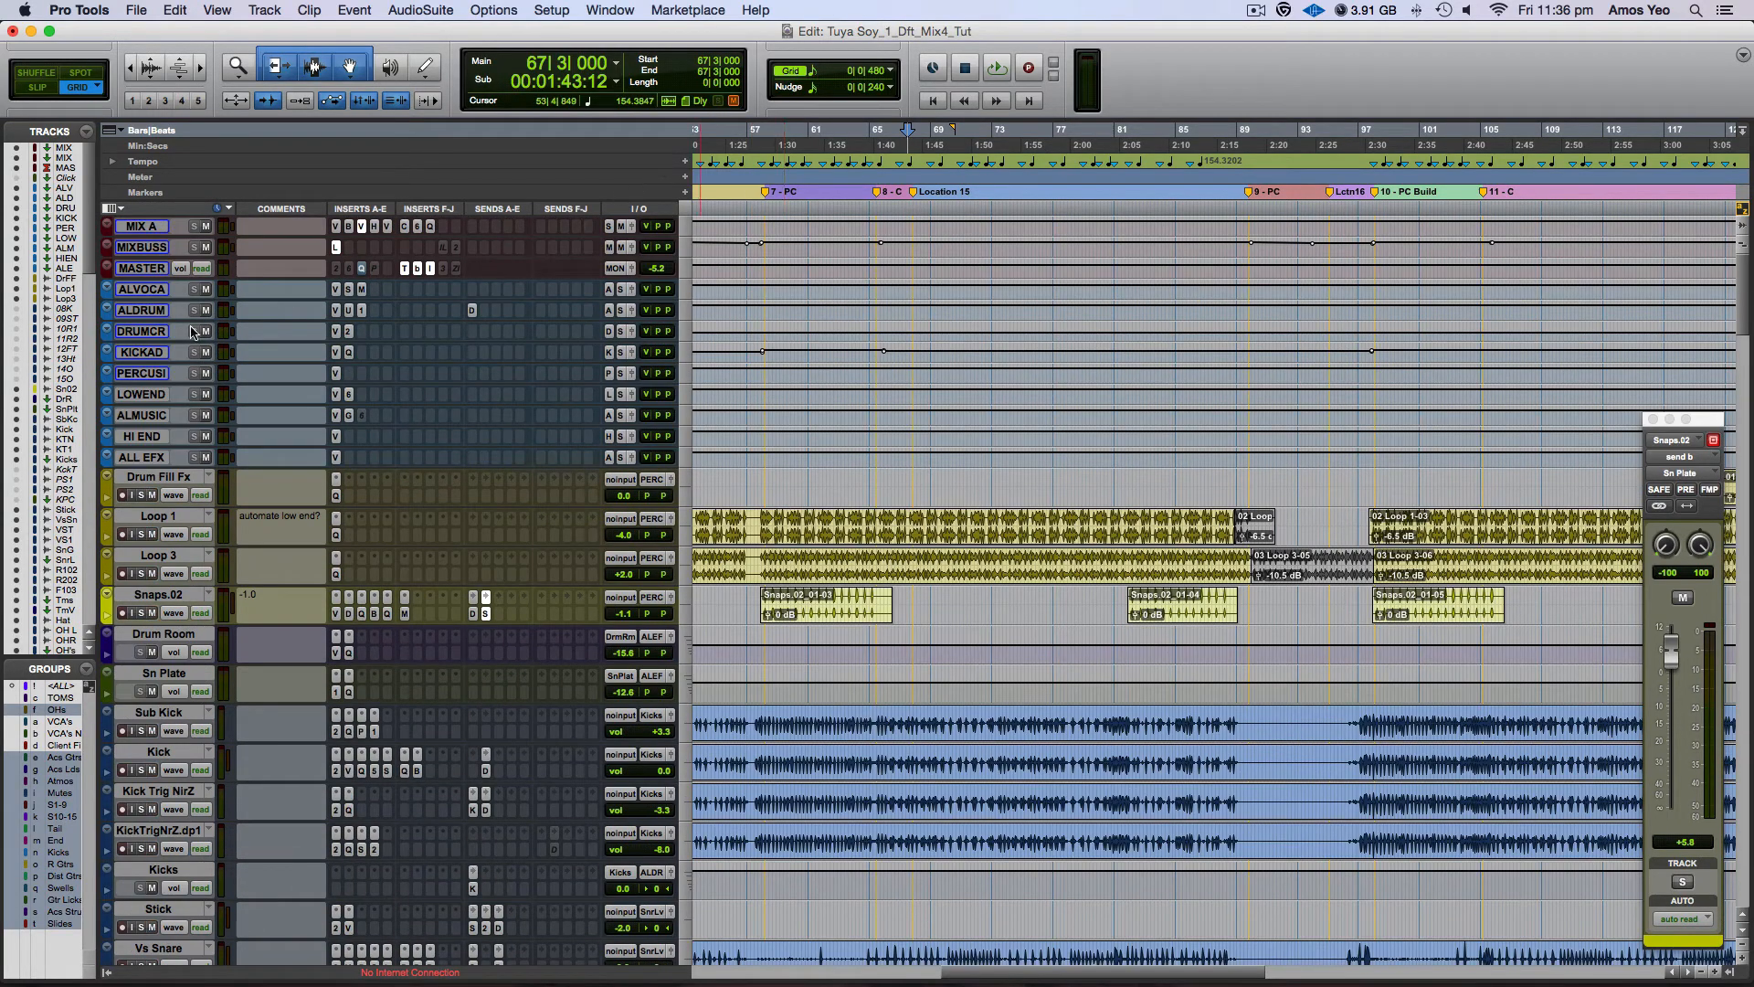
scroll(1202, 317, "down", 15)
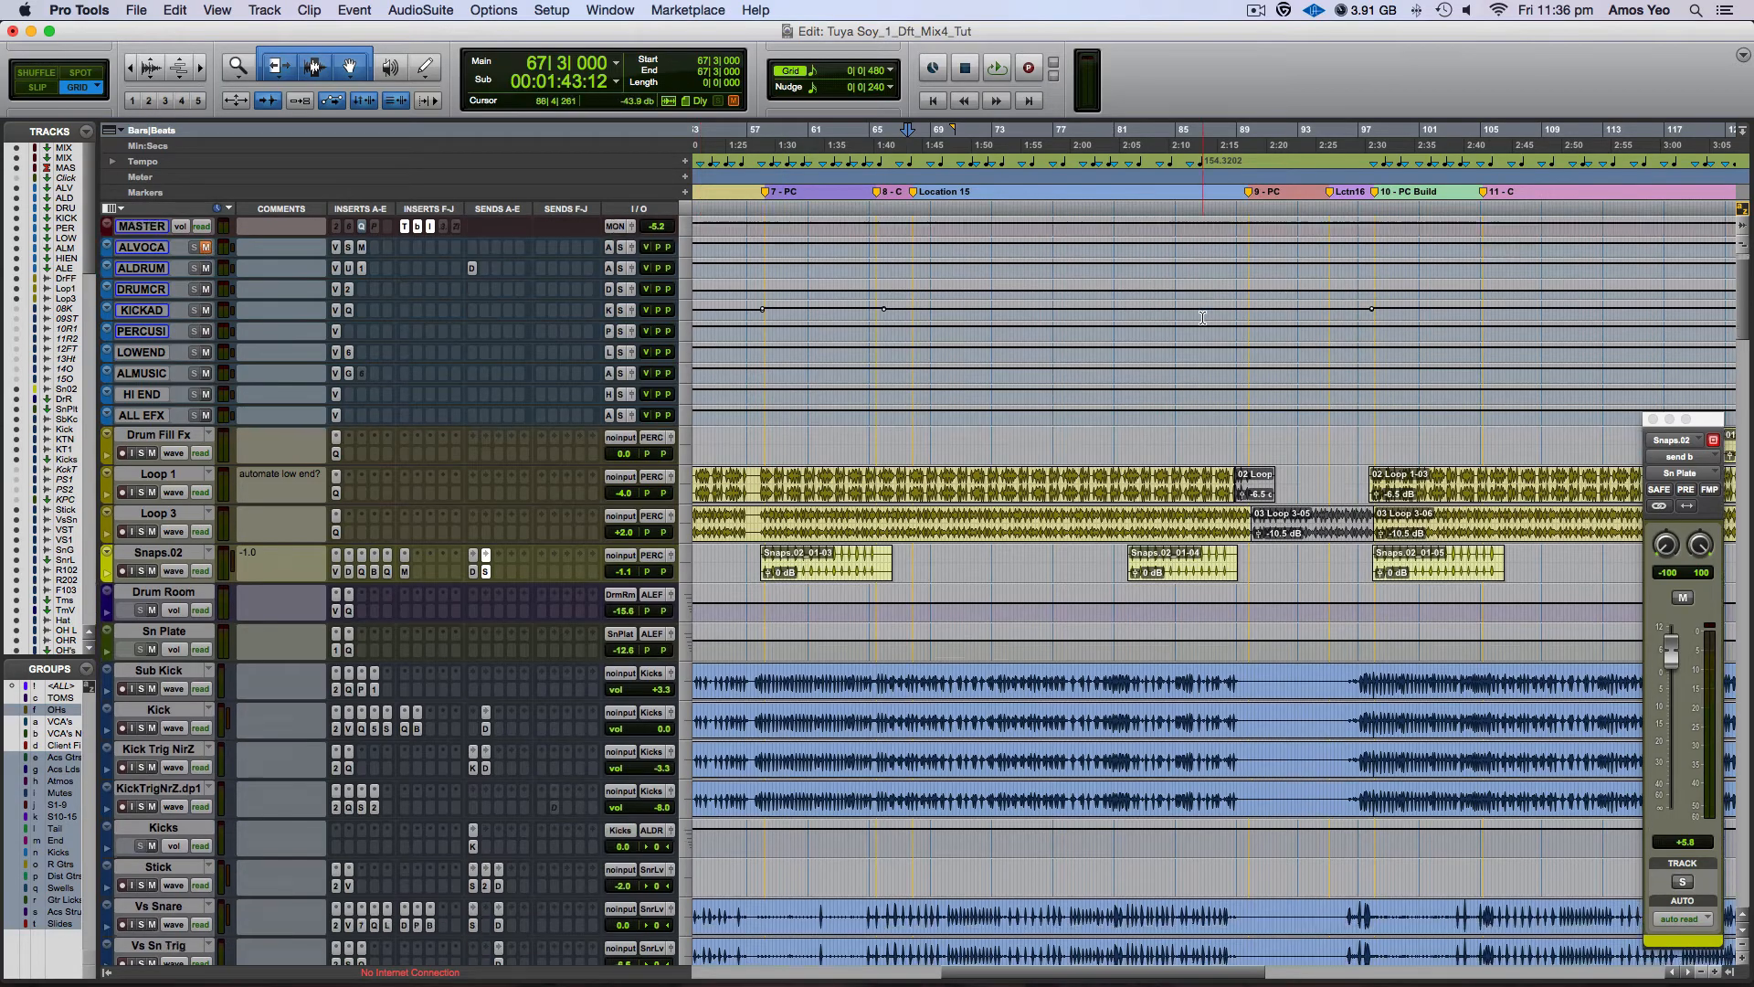
scroll(1202, 317, "down", 10)
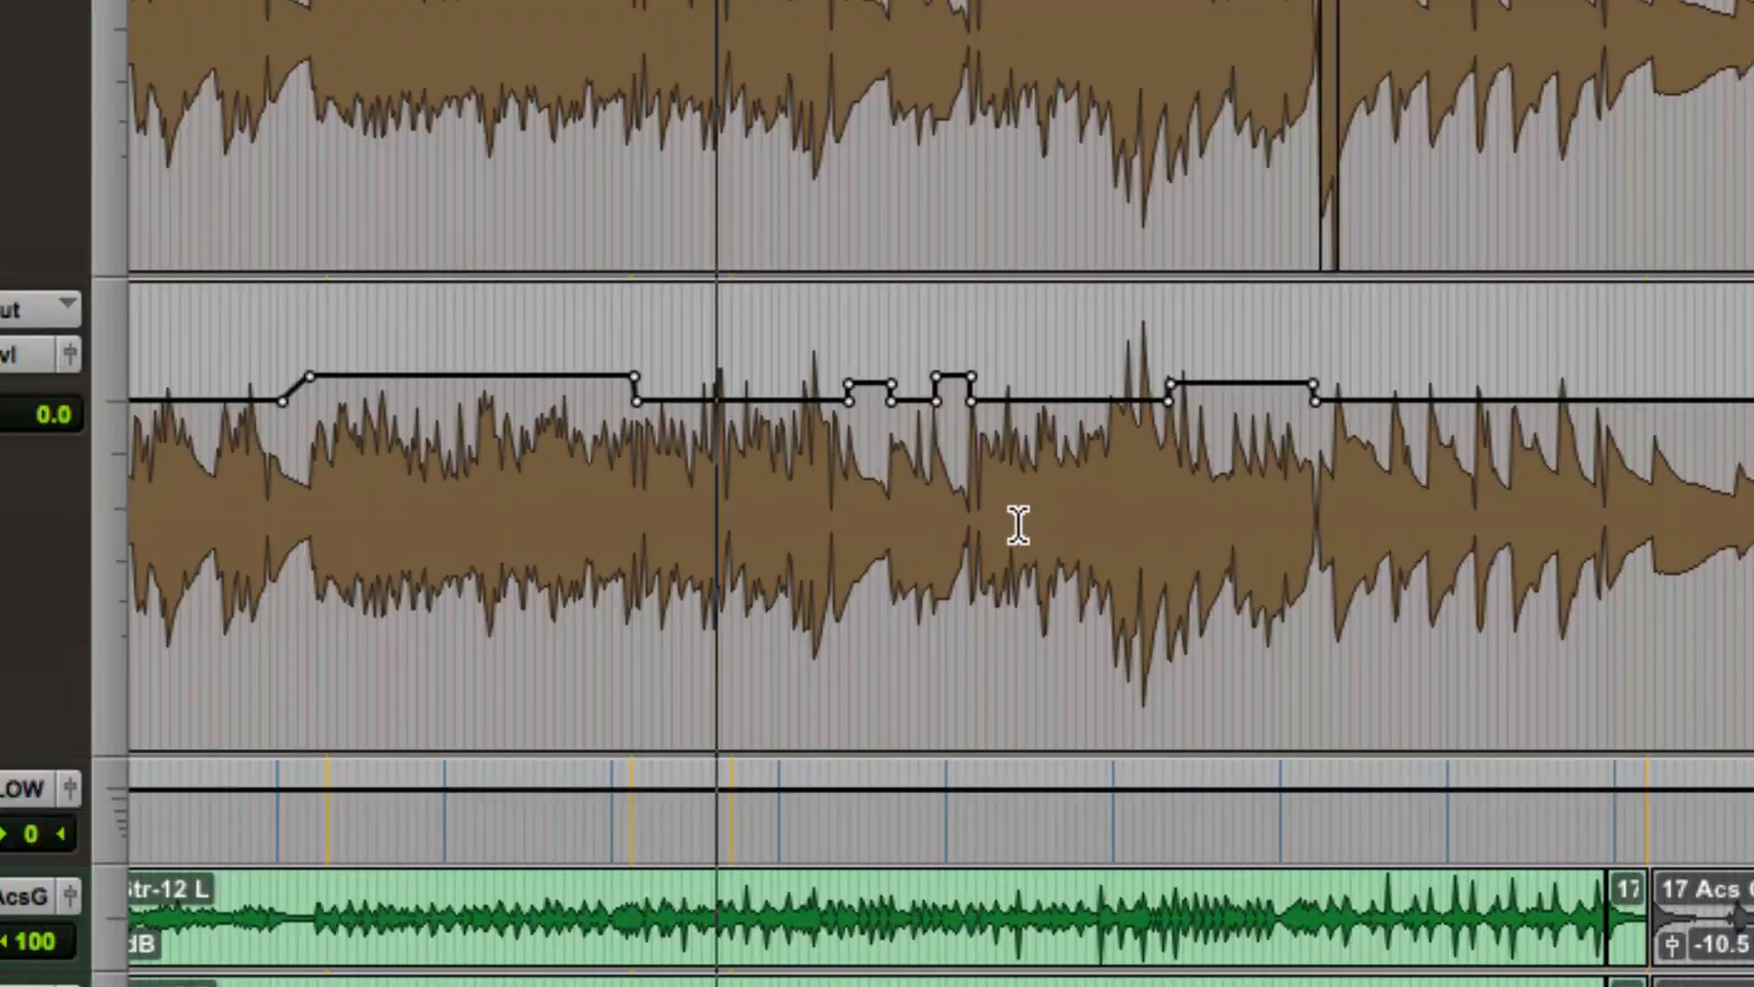
key("space")
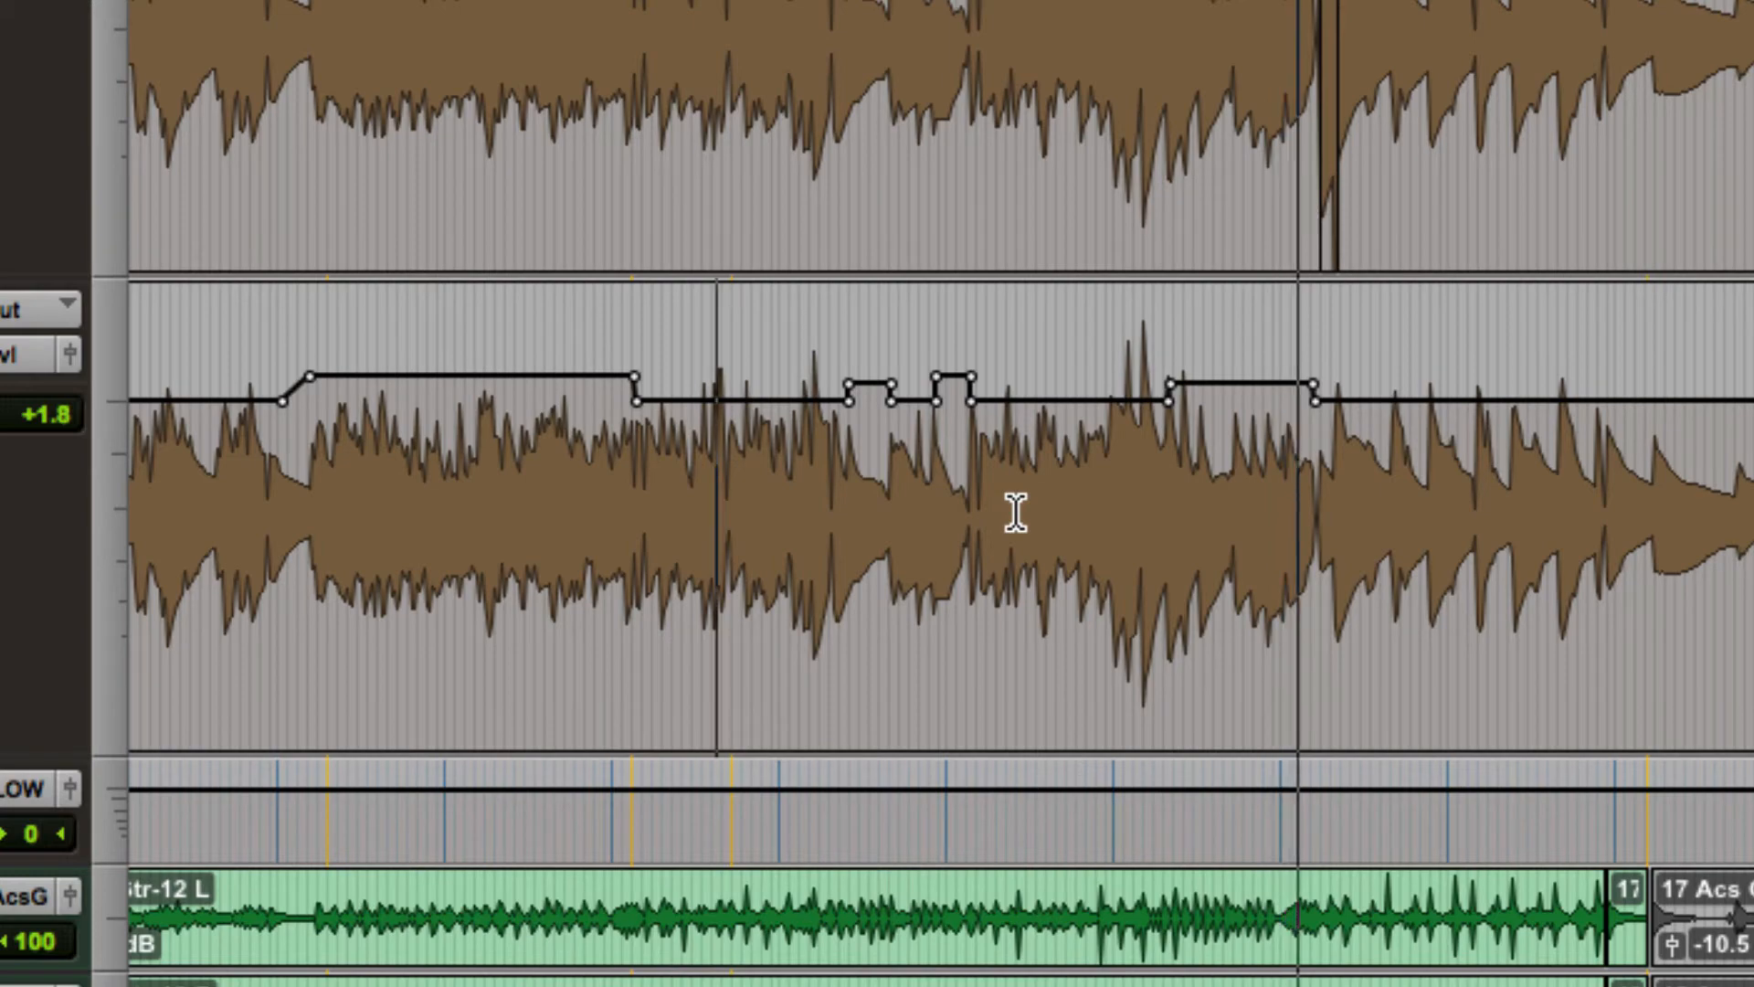
key("space")
key("F10")
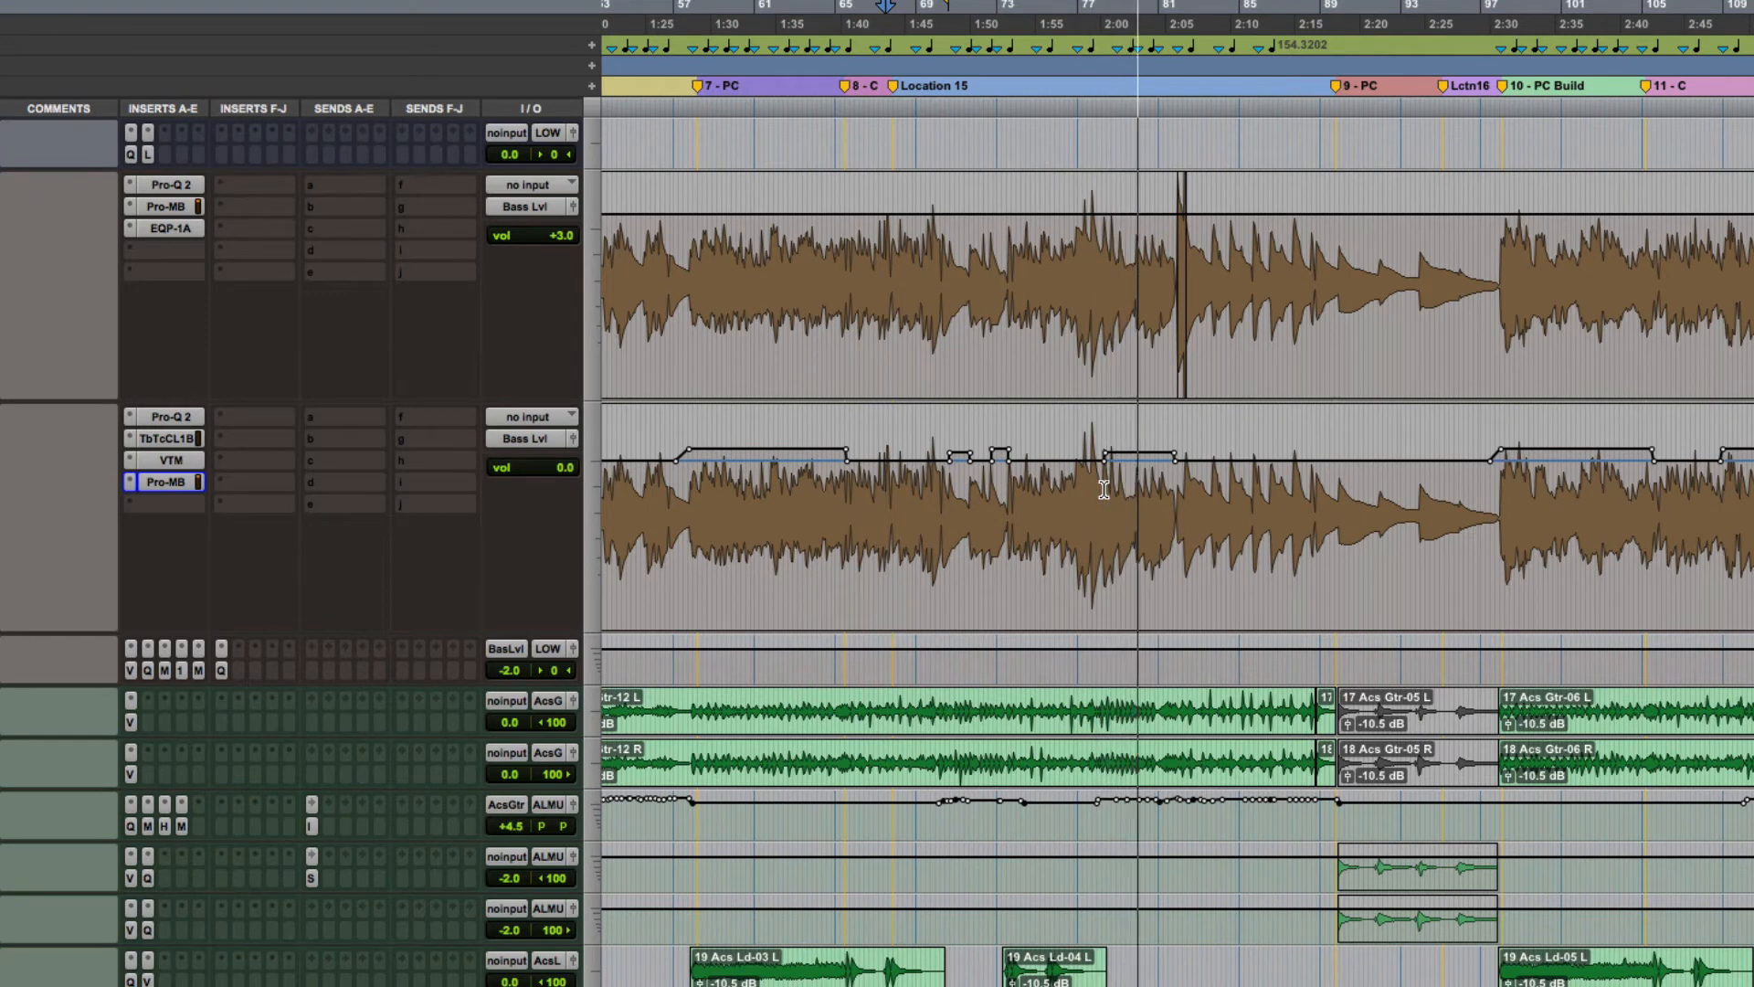
key("space")
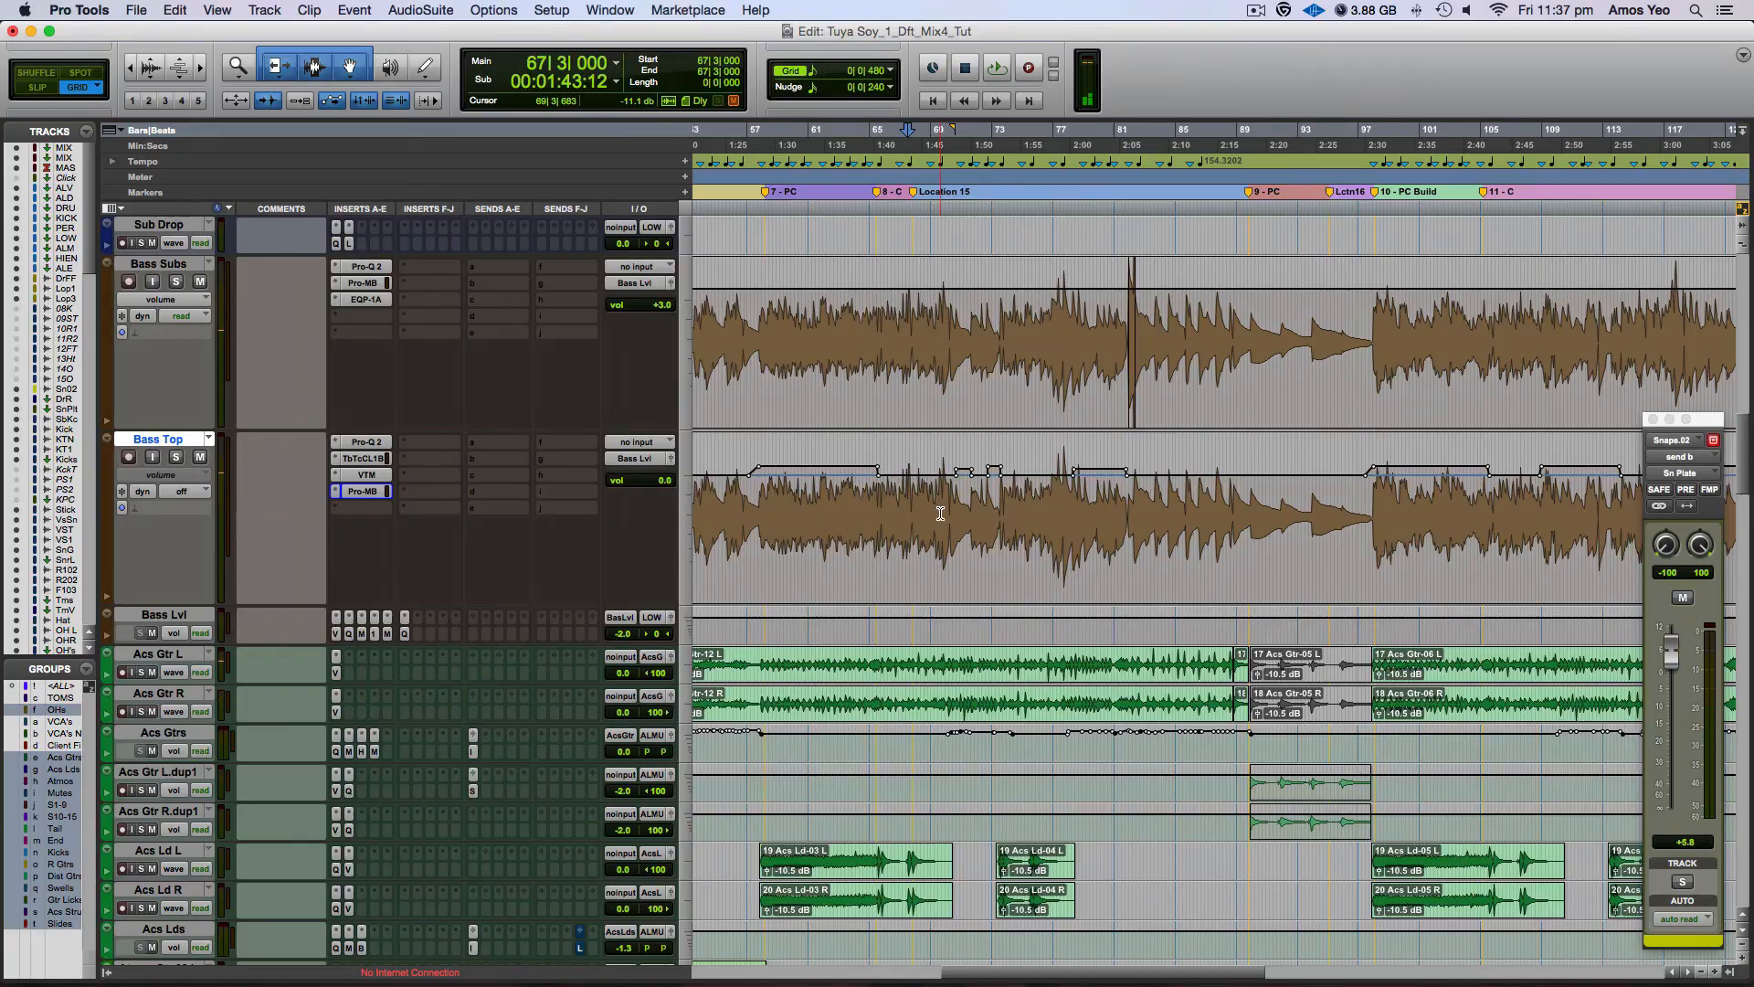
Step: Set the Bass Top track's automation mode back to read
scroll(933, 505, "up", 10)
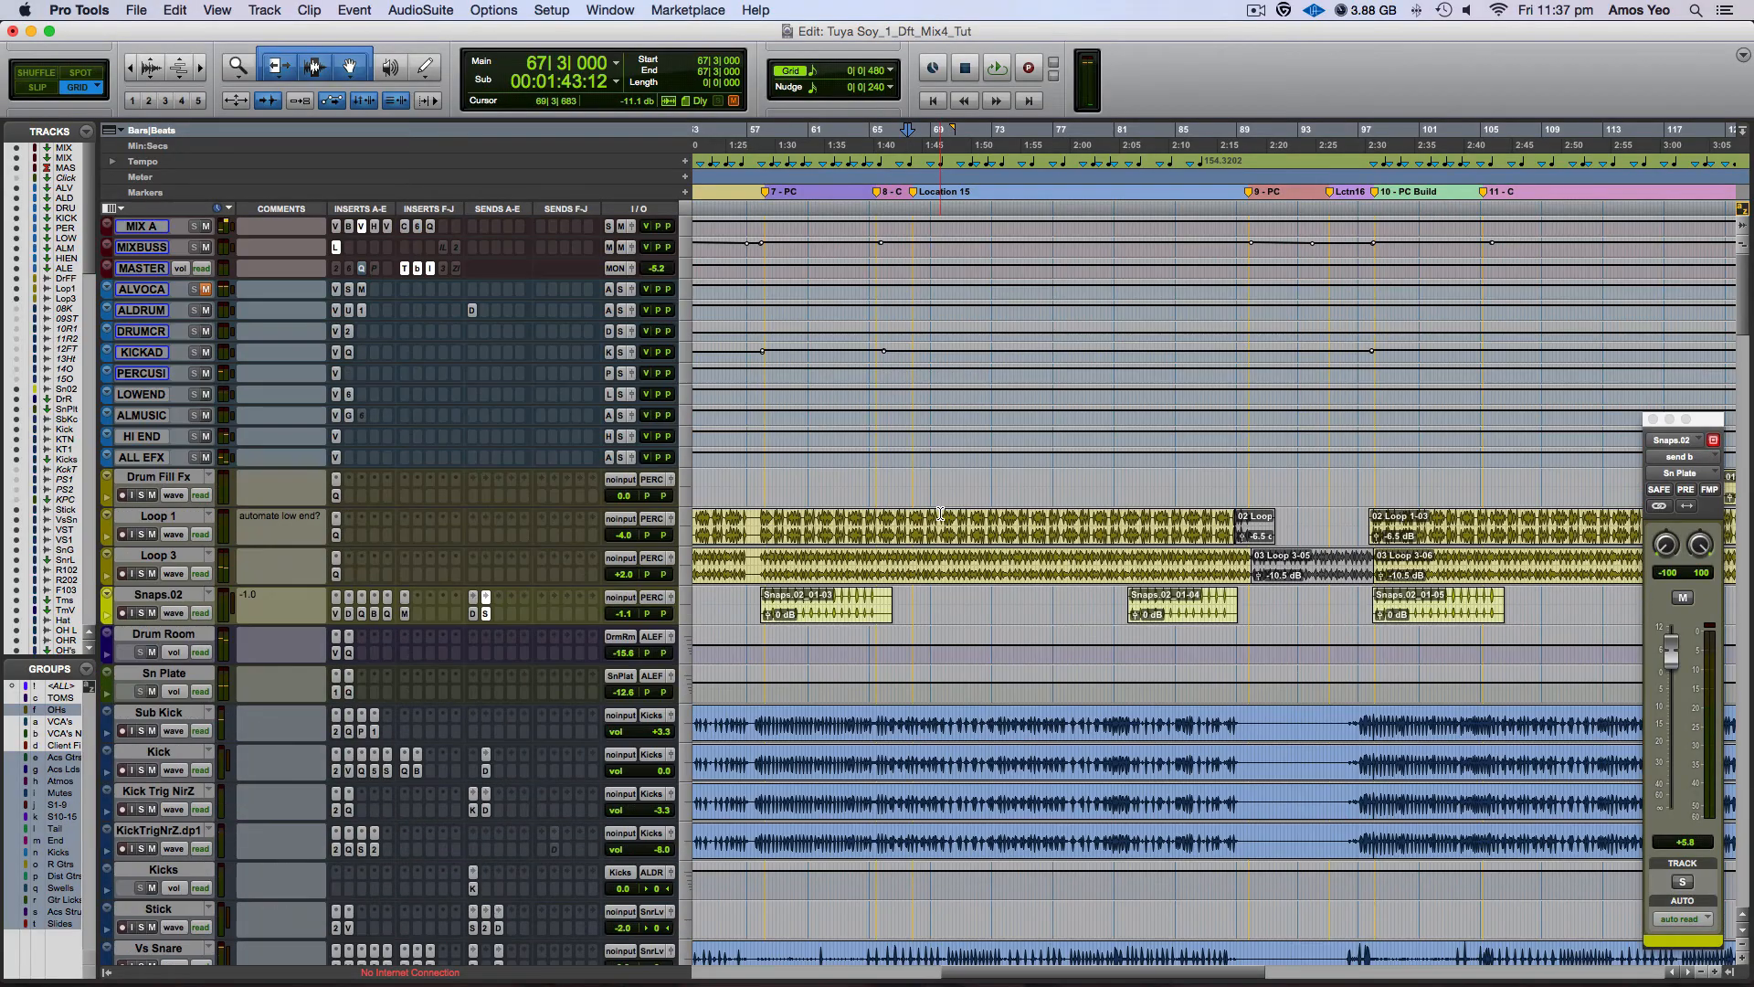
scroll(1117, 505, "down", 15)
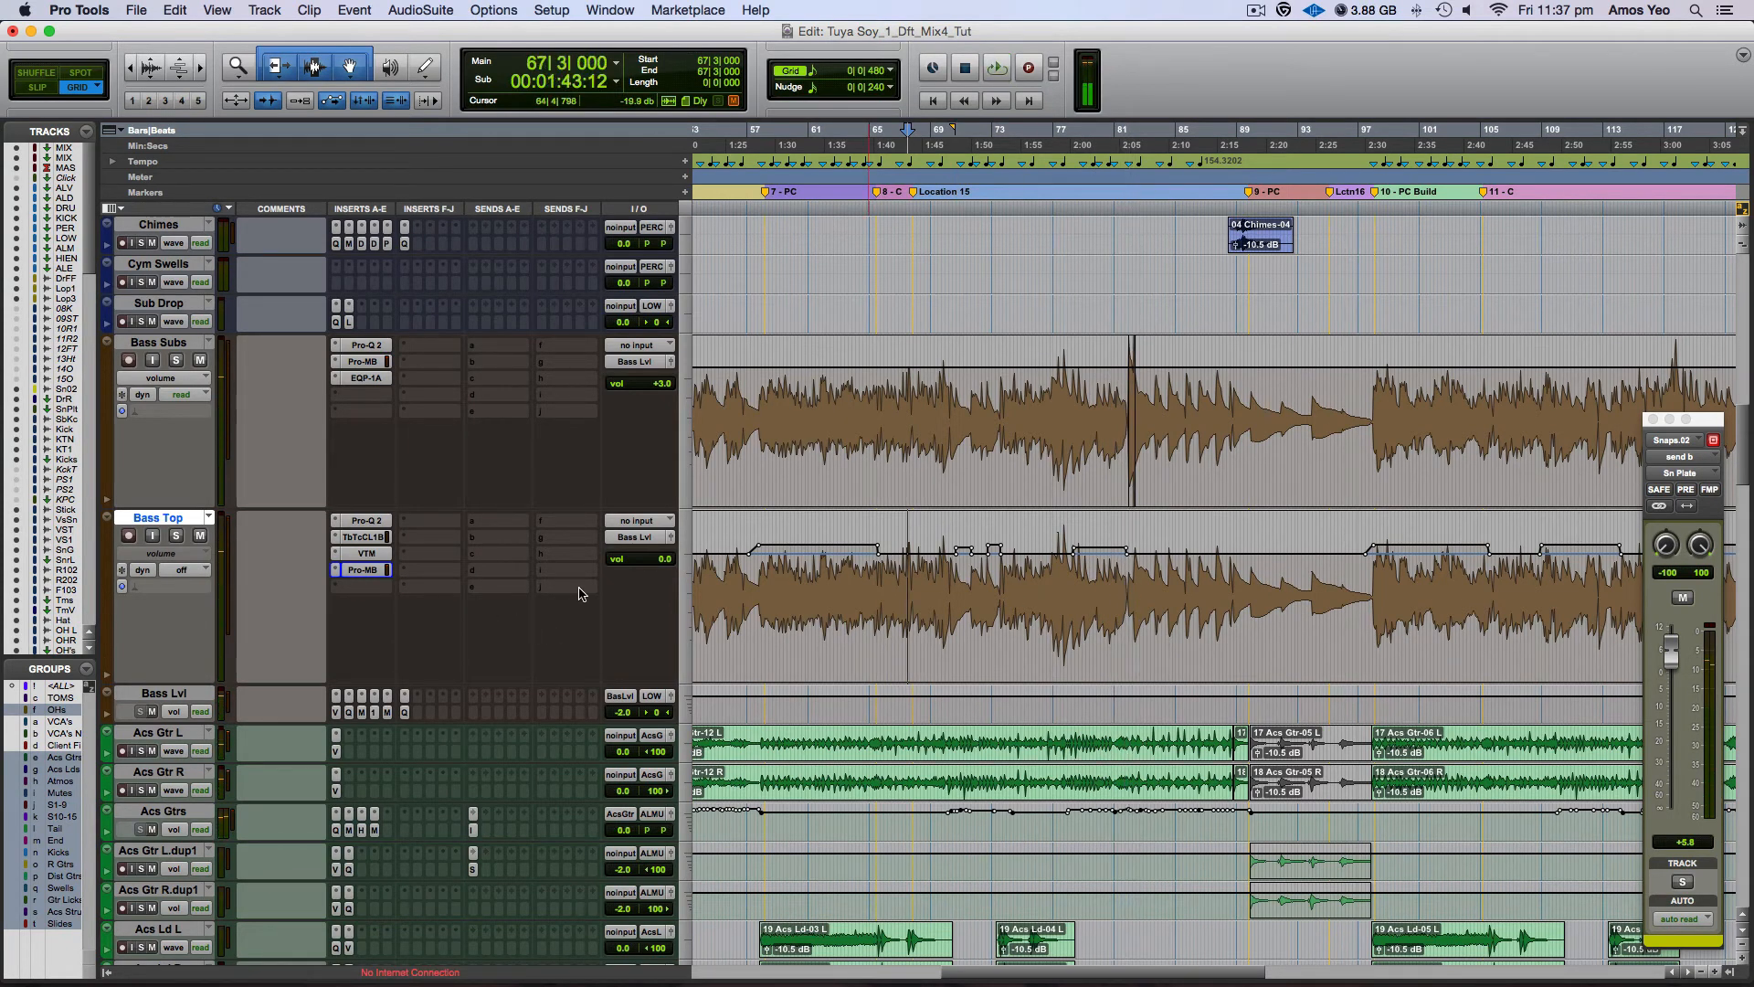
scroll(579, 594, "up", 8)
scroll(579, 594, "down", 6)
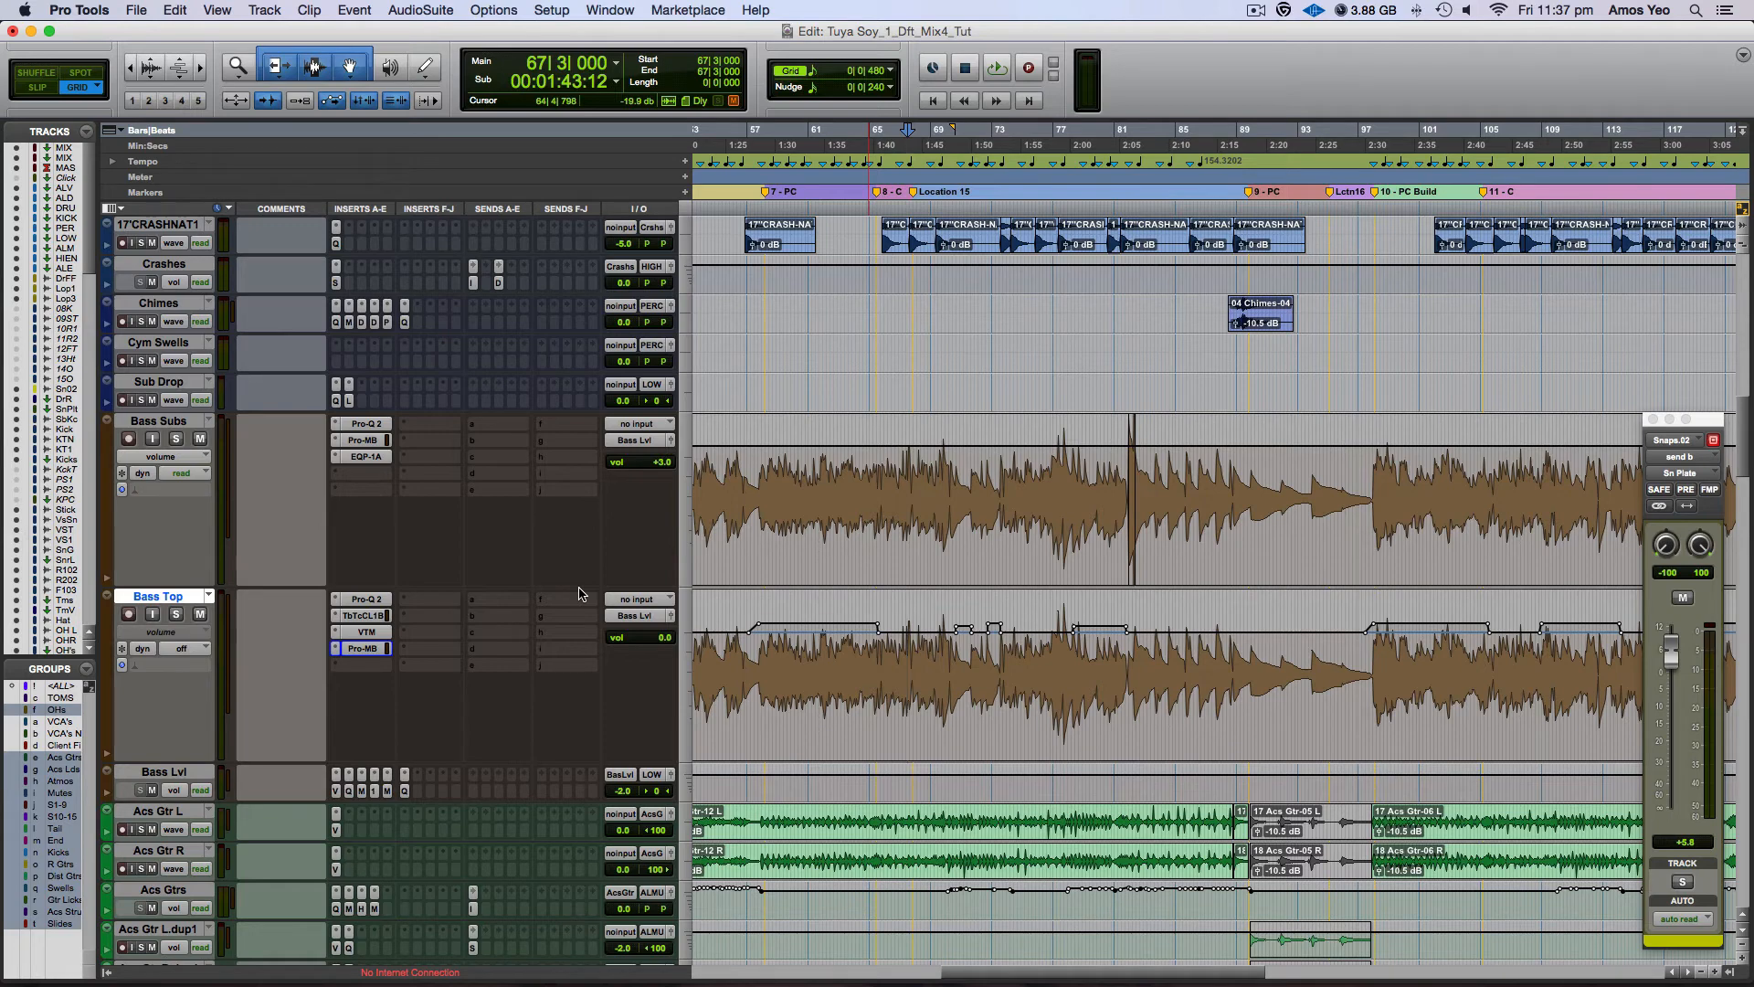
left_click(187, 650)
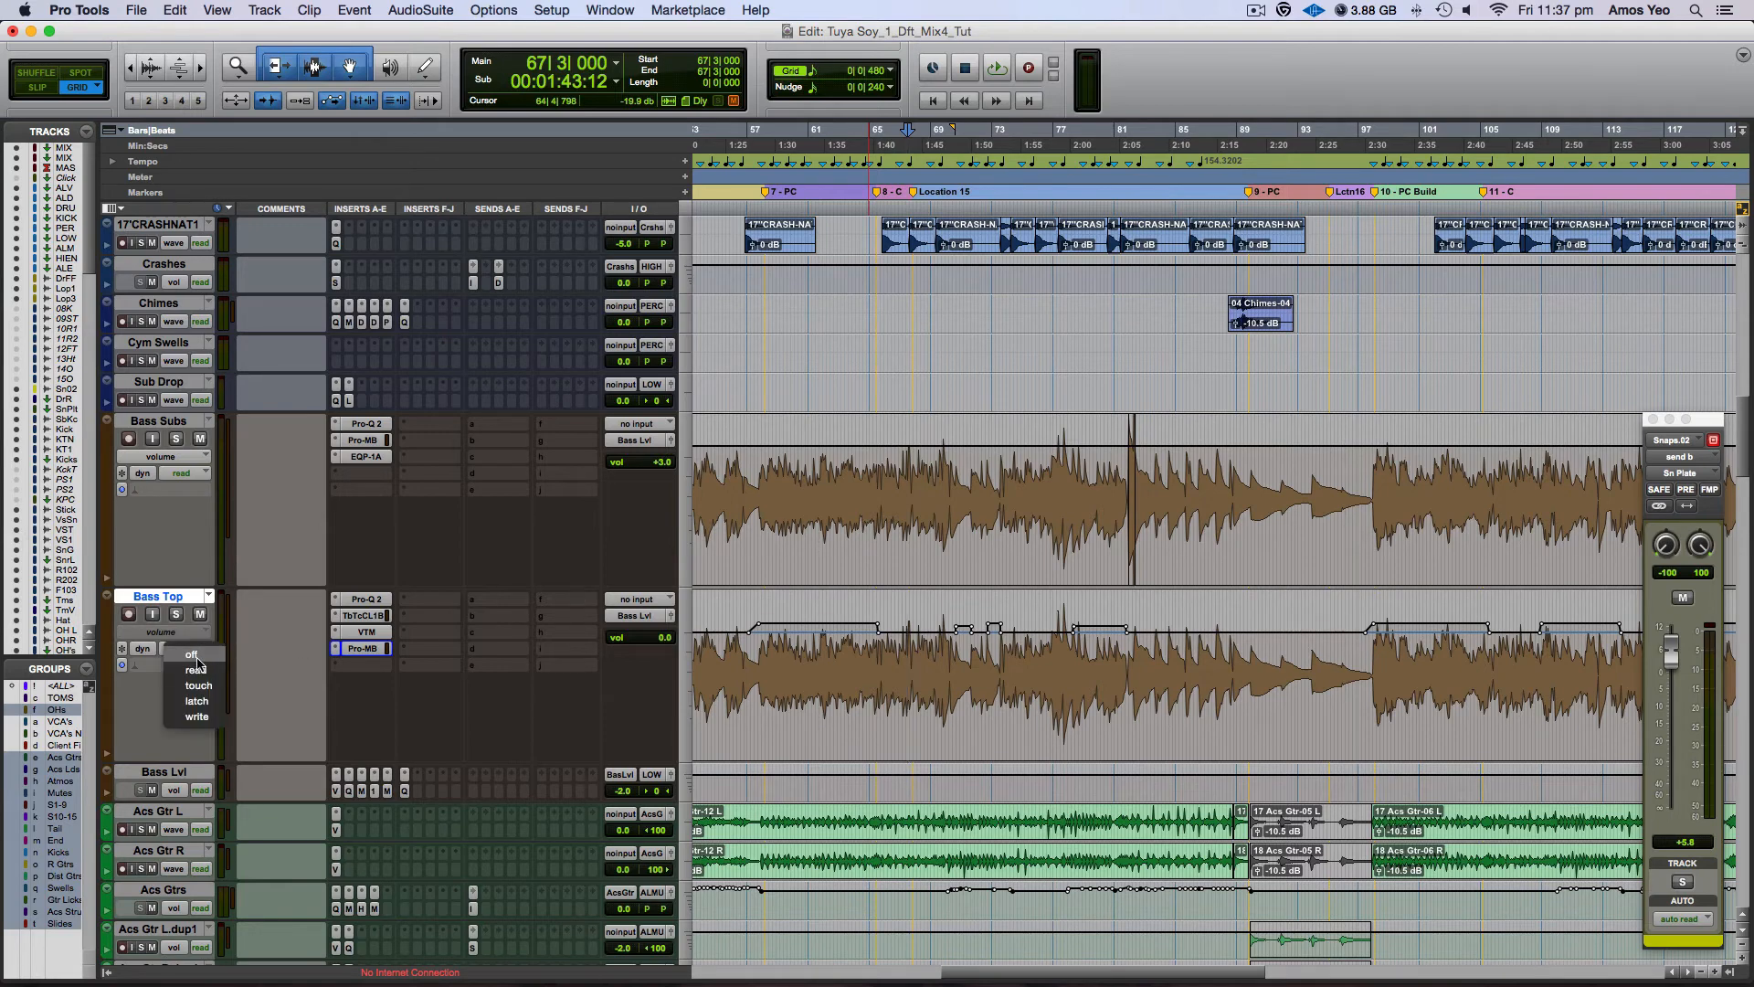
left_click(217, 668)
Step: Locate the clip edits on Bass Subs around bars 81 and 82 and switch the track to waveform view
scroll(1162, 692, "right", 5)
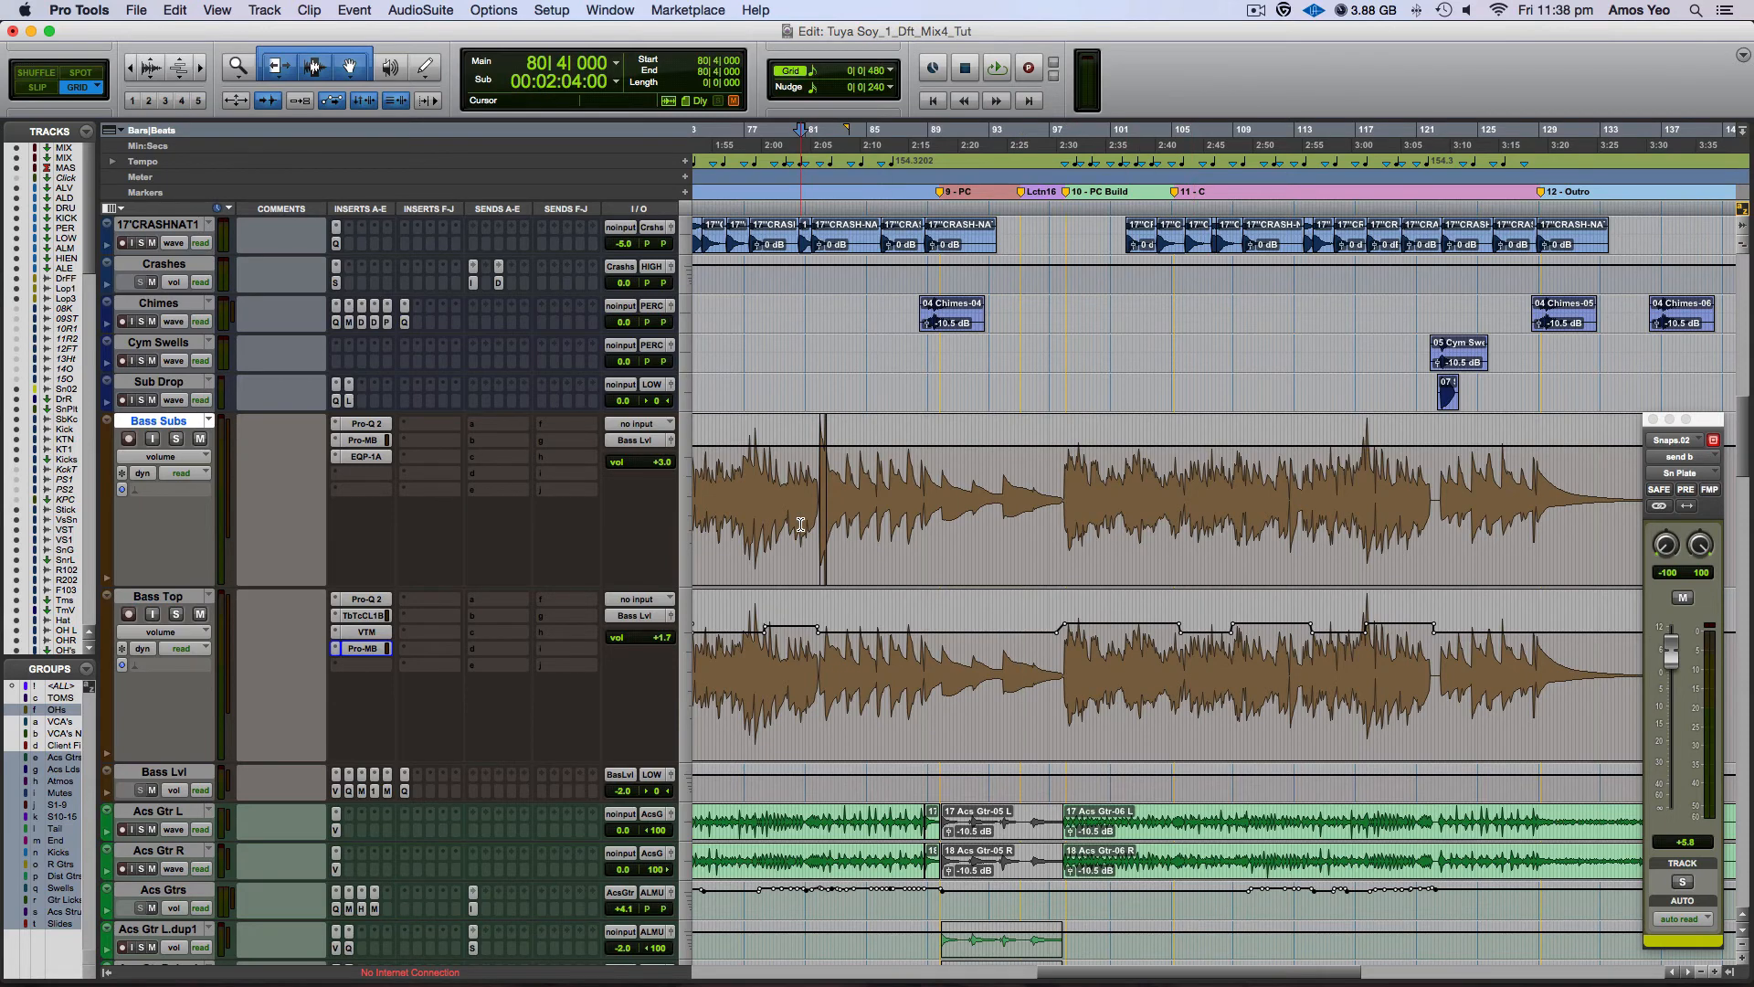
key("Tab")
key("t")
key("t")
key("t")
key("t")
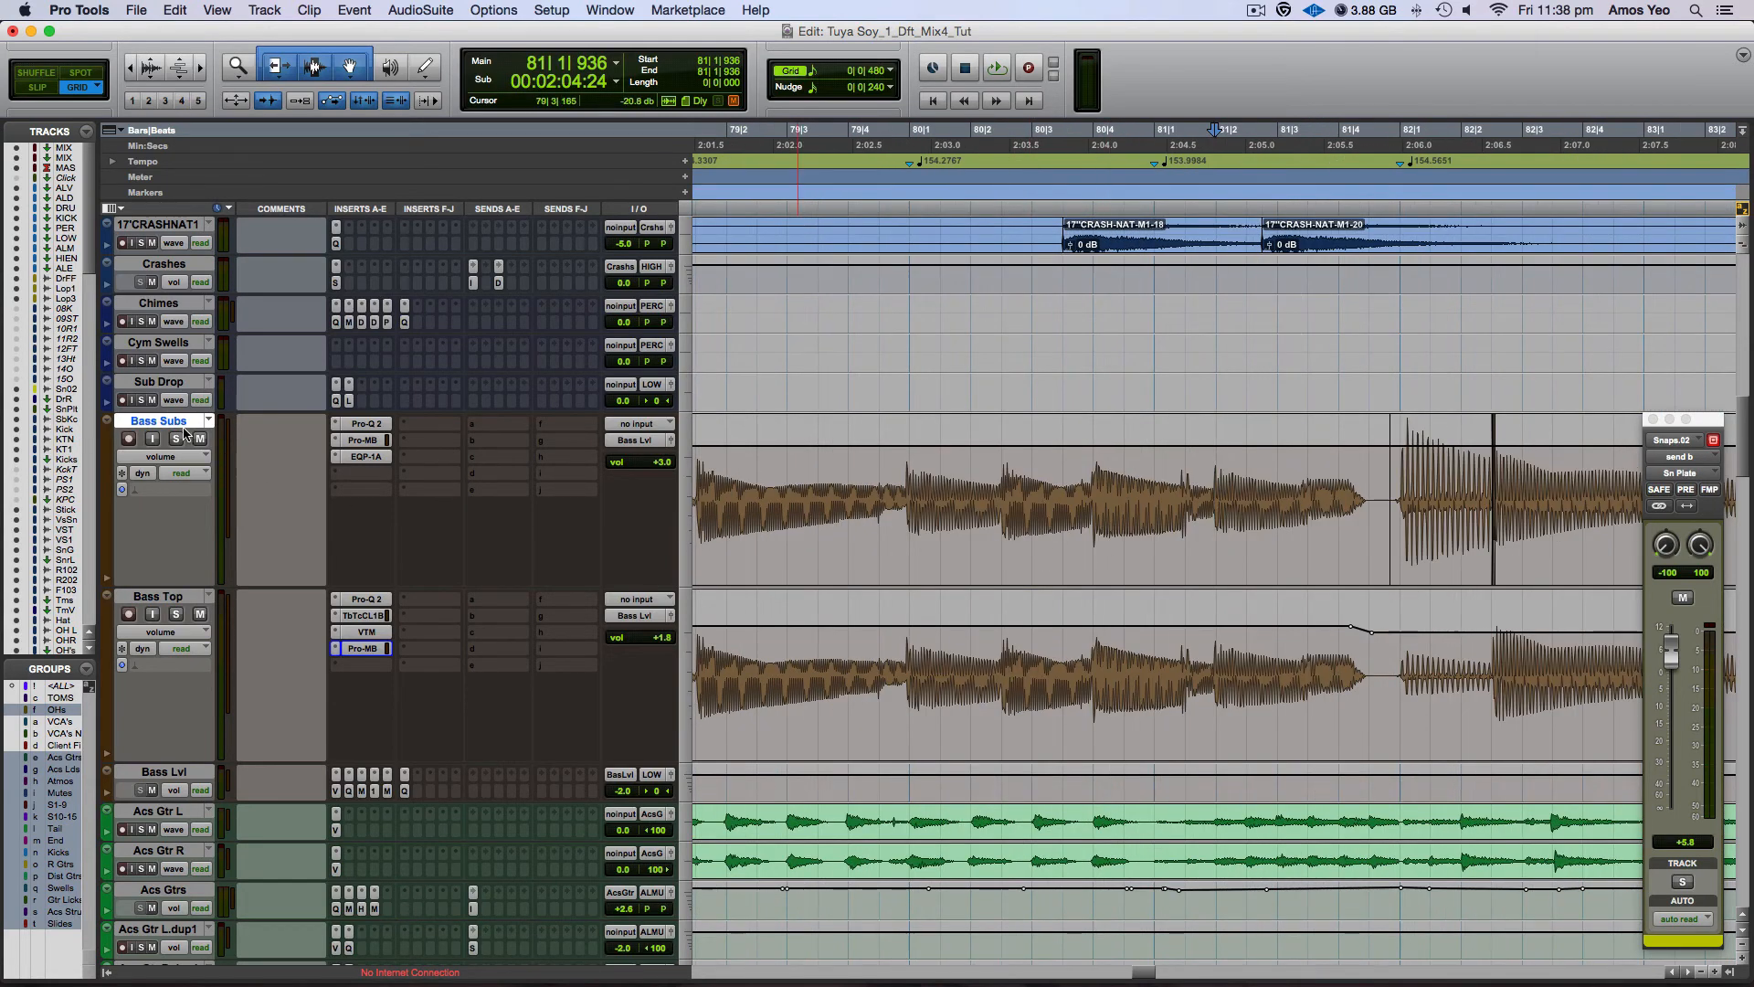
key("minus")
scroll(1070, 536, "right", 4)
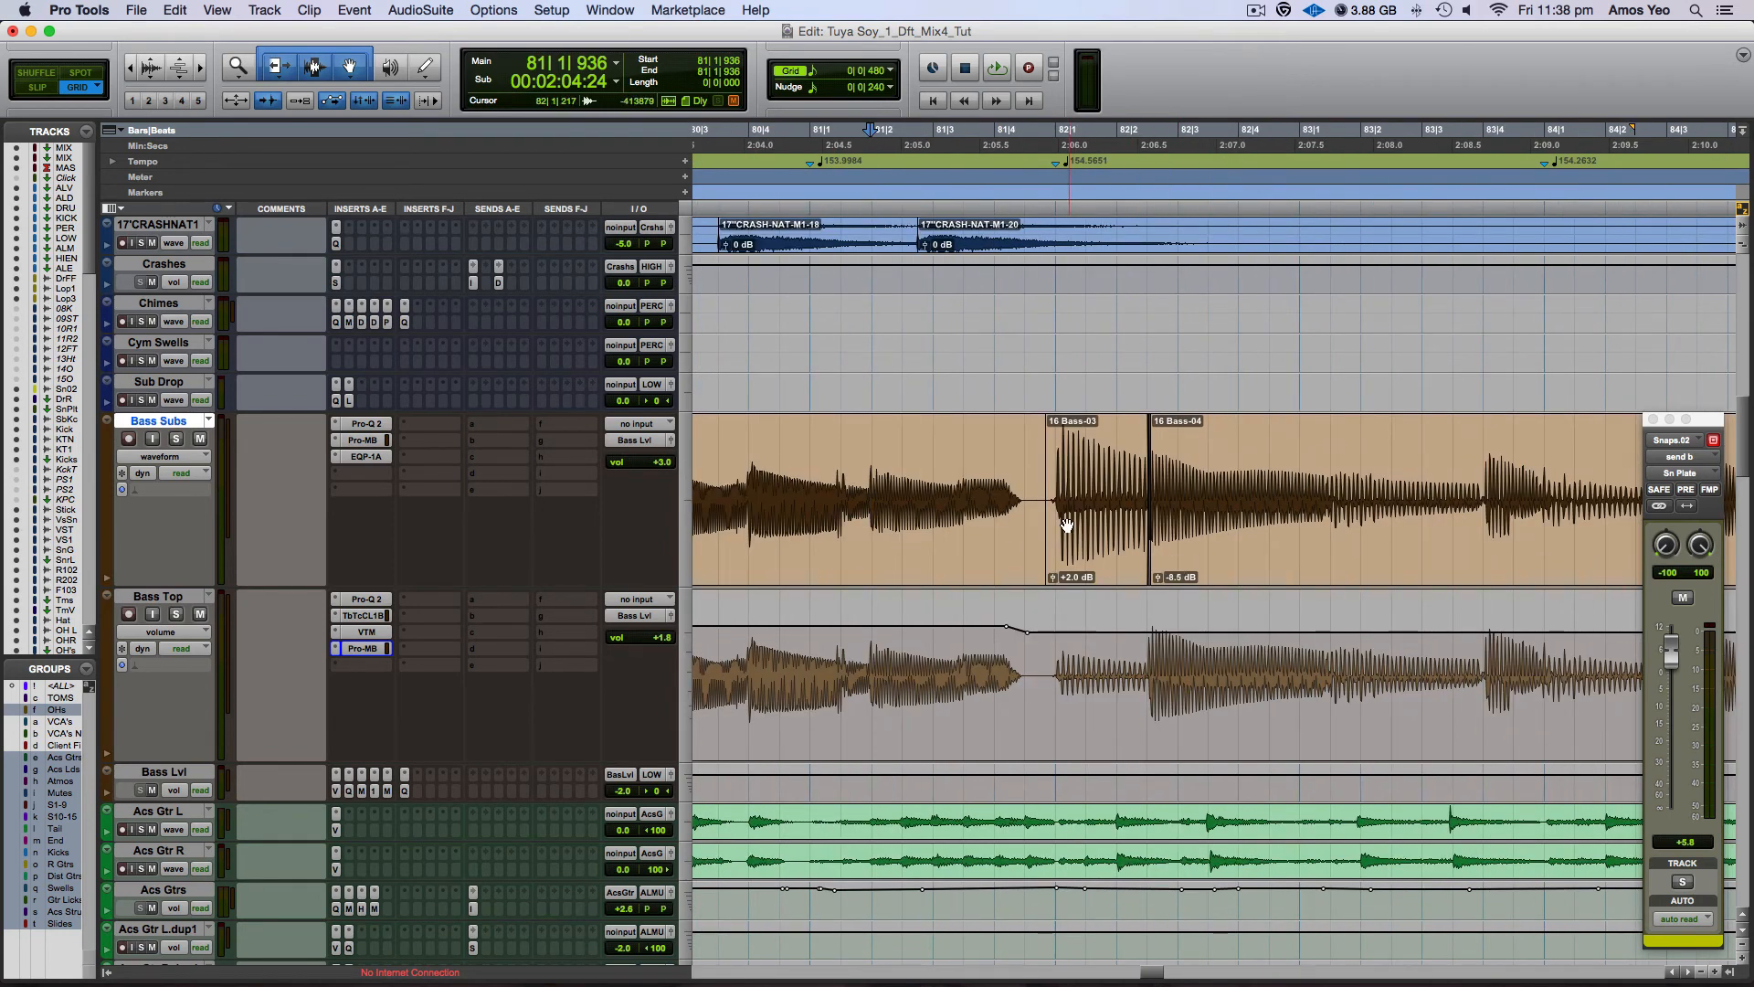
Step: Play from 80|4|480 to audition the gain-adjusted Bass-03 and Bass-04 clips on Bass Subs
left_click(1090, 565)
left_click(772, 466)
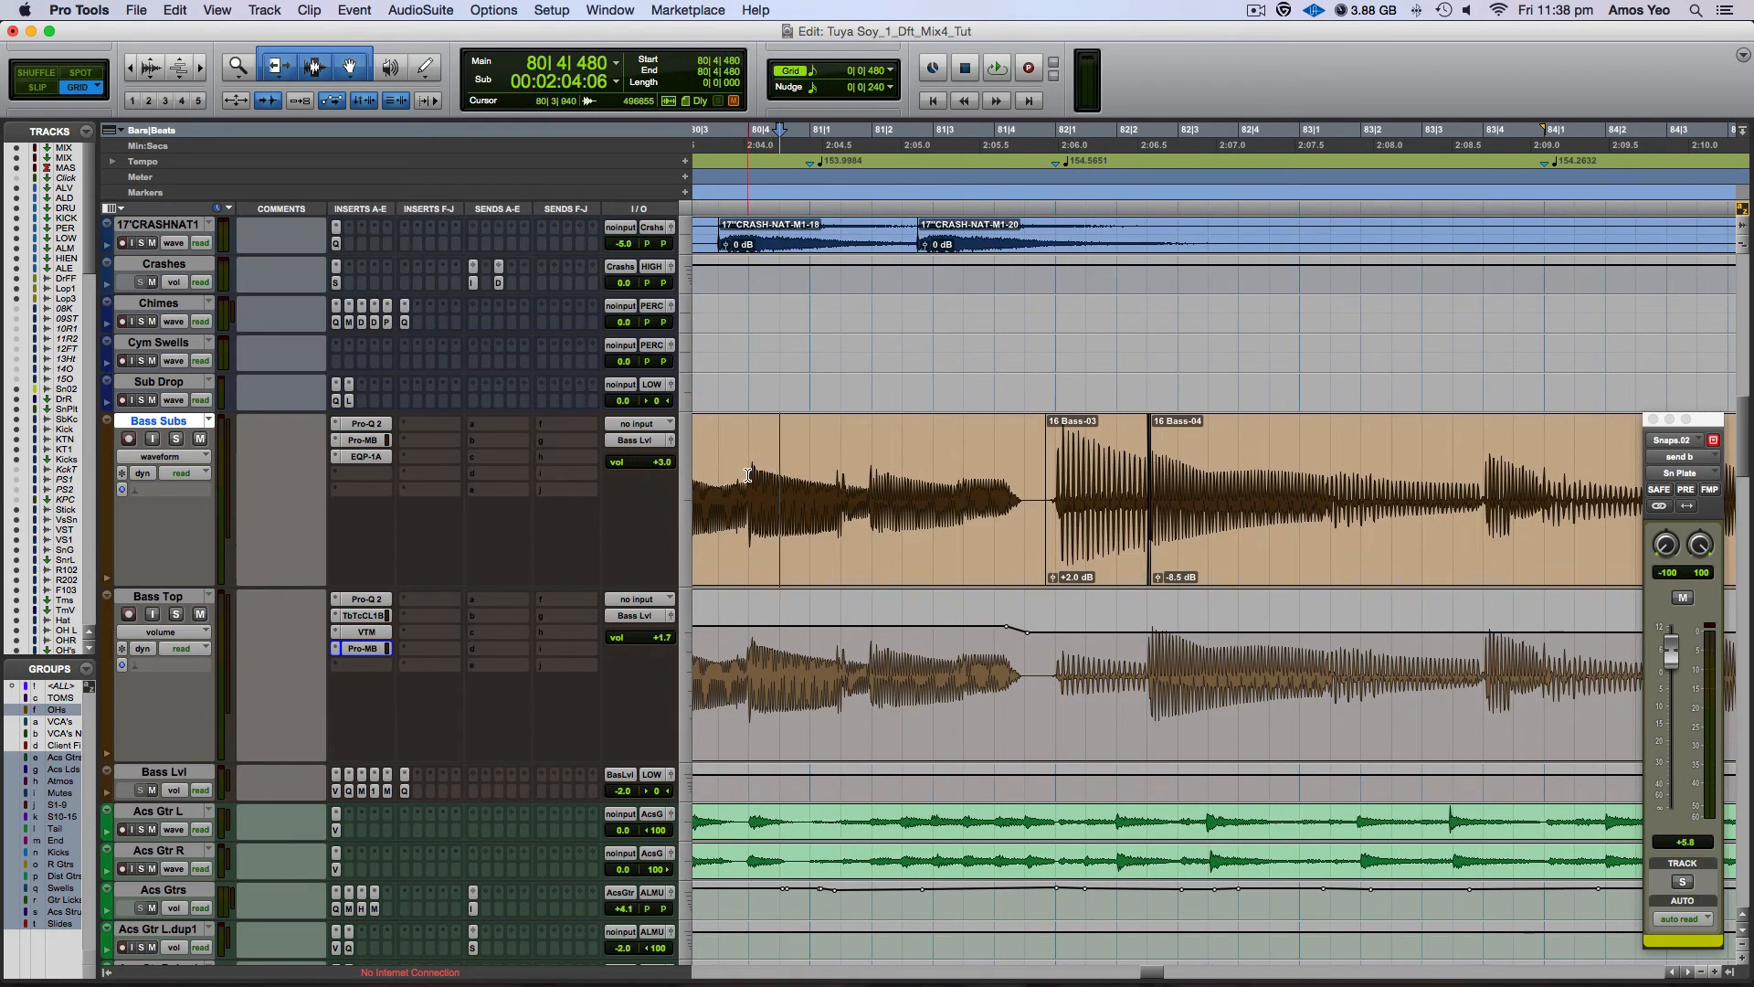
key("space")
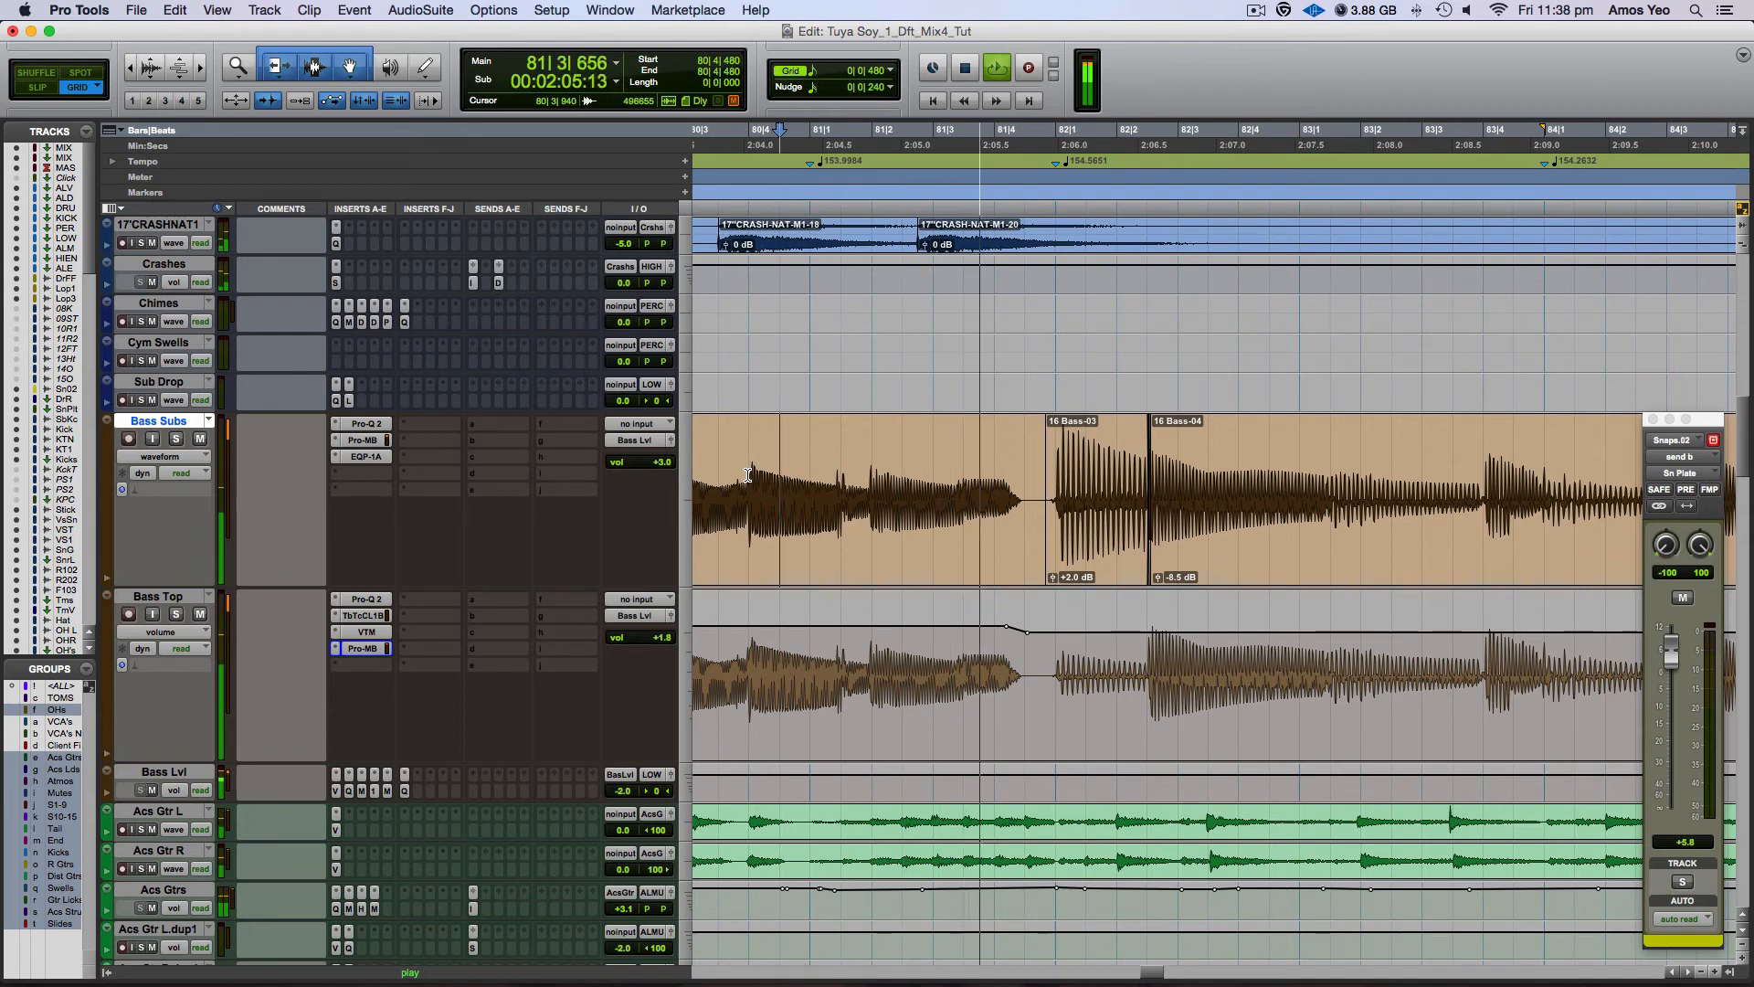
key("space")
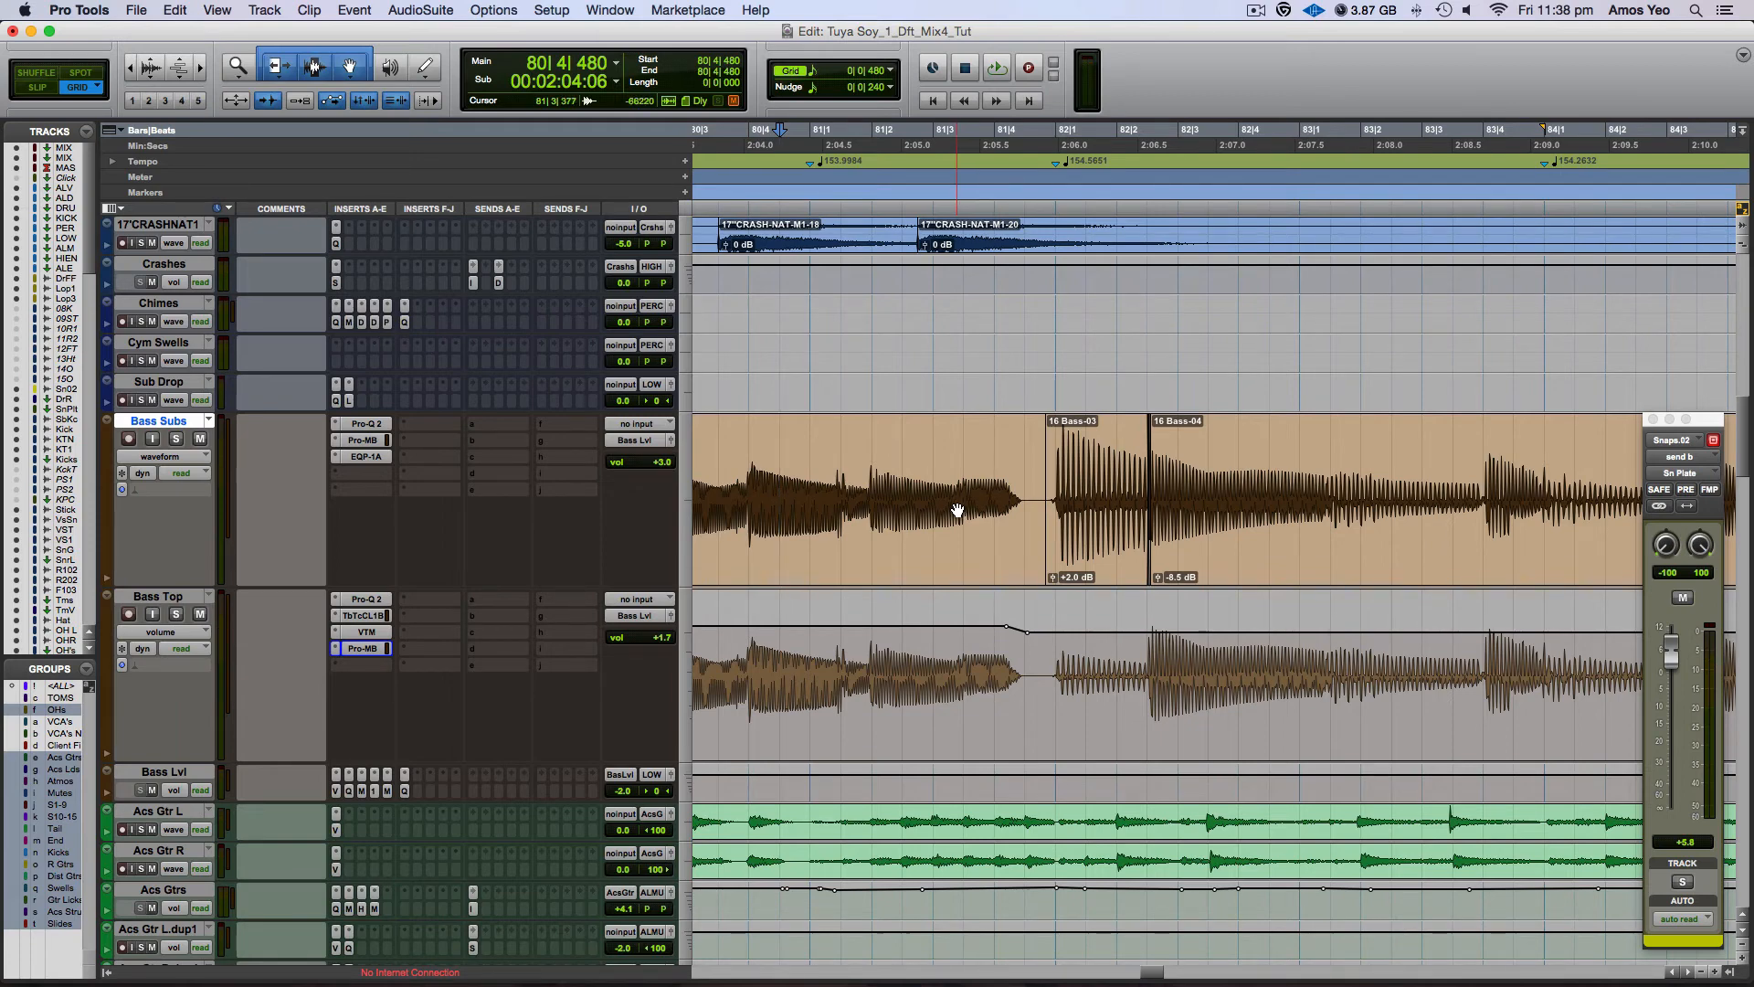
Step: Return the Bass Subs track to volume automation view and show the whole song's timeline
key("minus")
key("r")
key("r")
key("r")
key("r")
key("r")
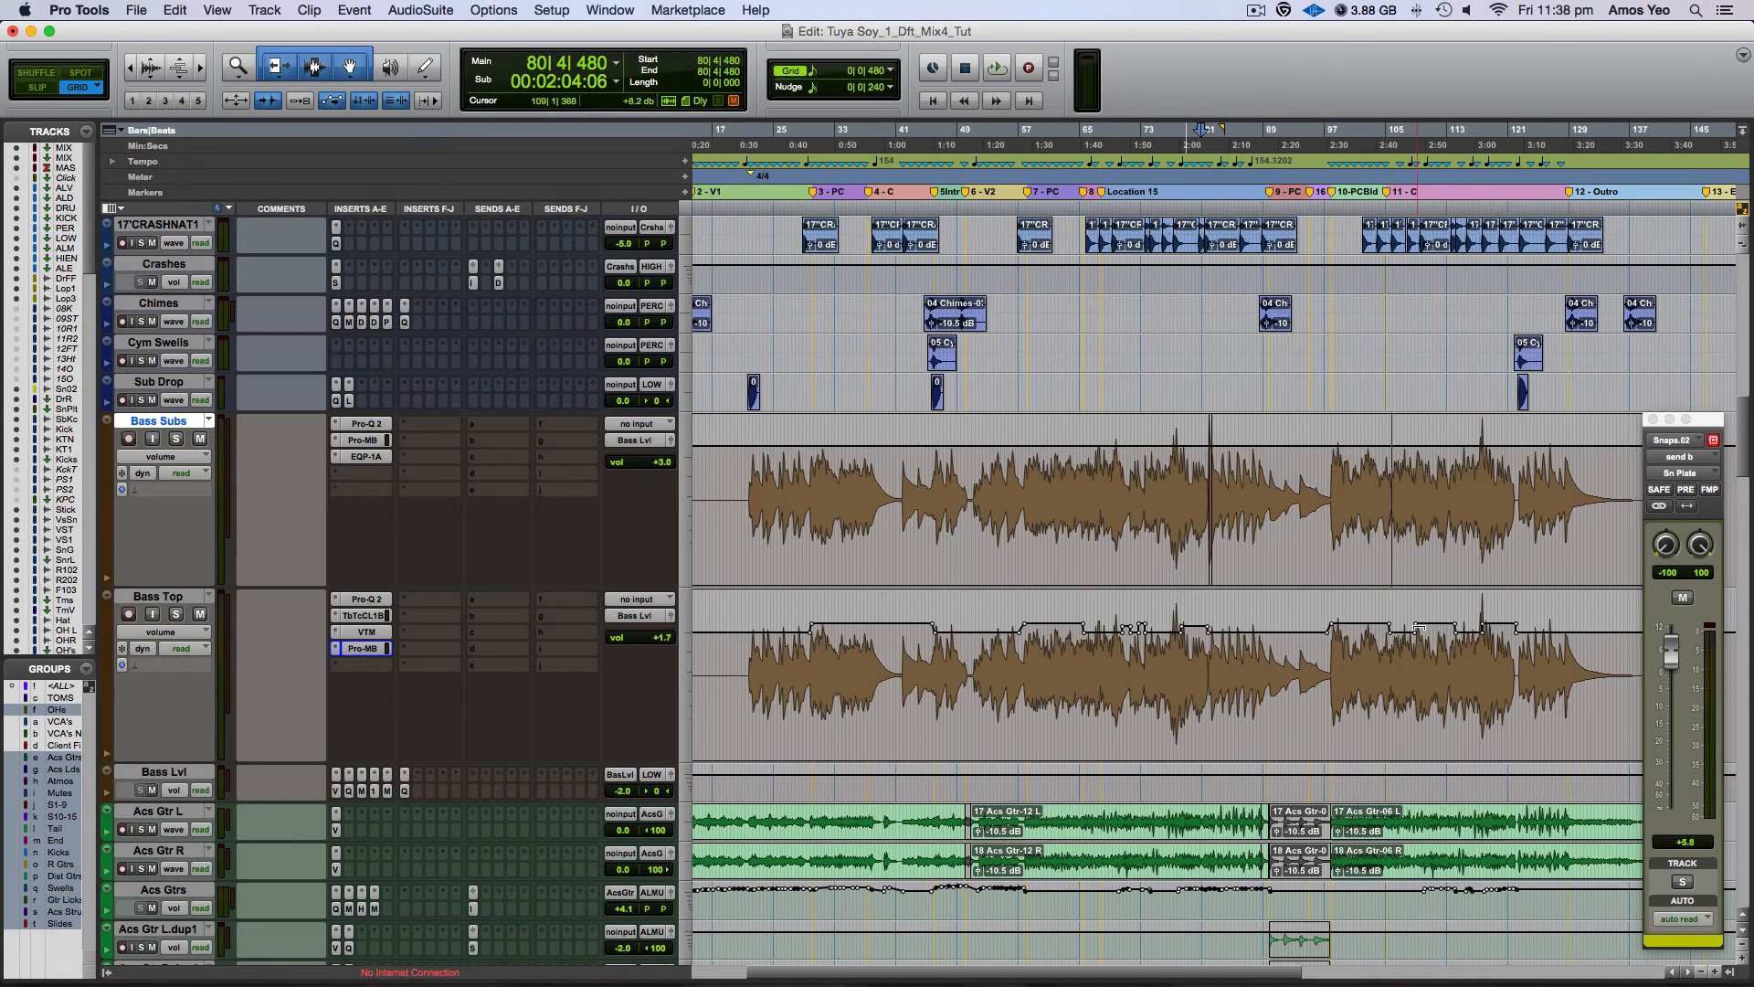
Step: Examine the Bass Top volume automation through the 10 - PC Build and 11 - C sections
key("t")
key("t")
key("t")
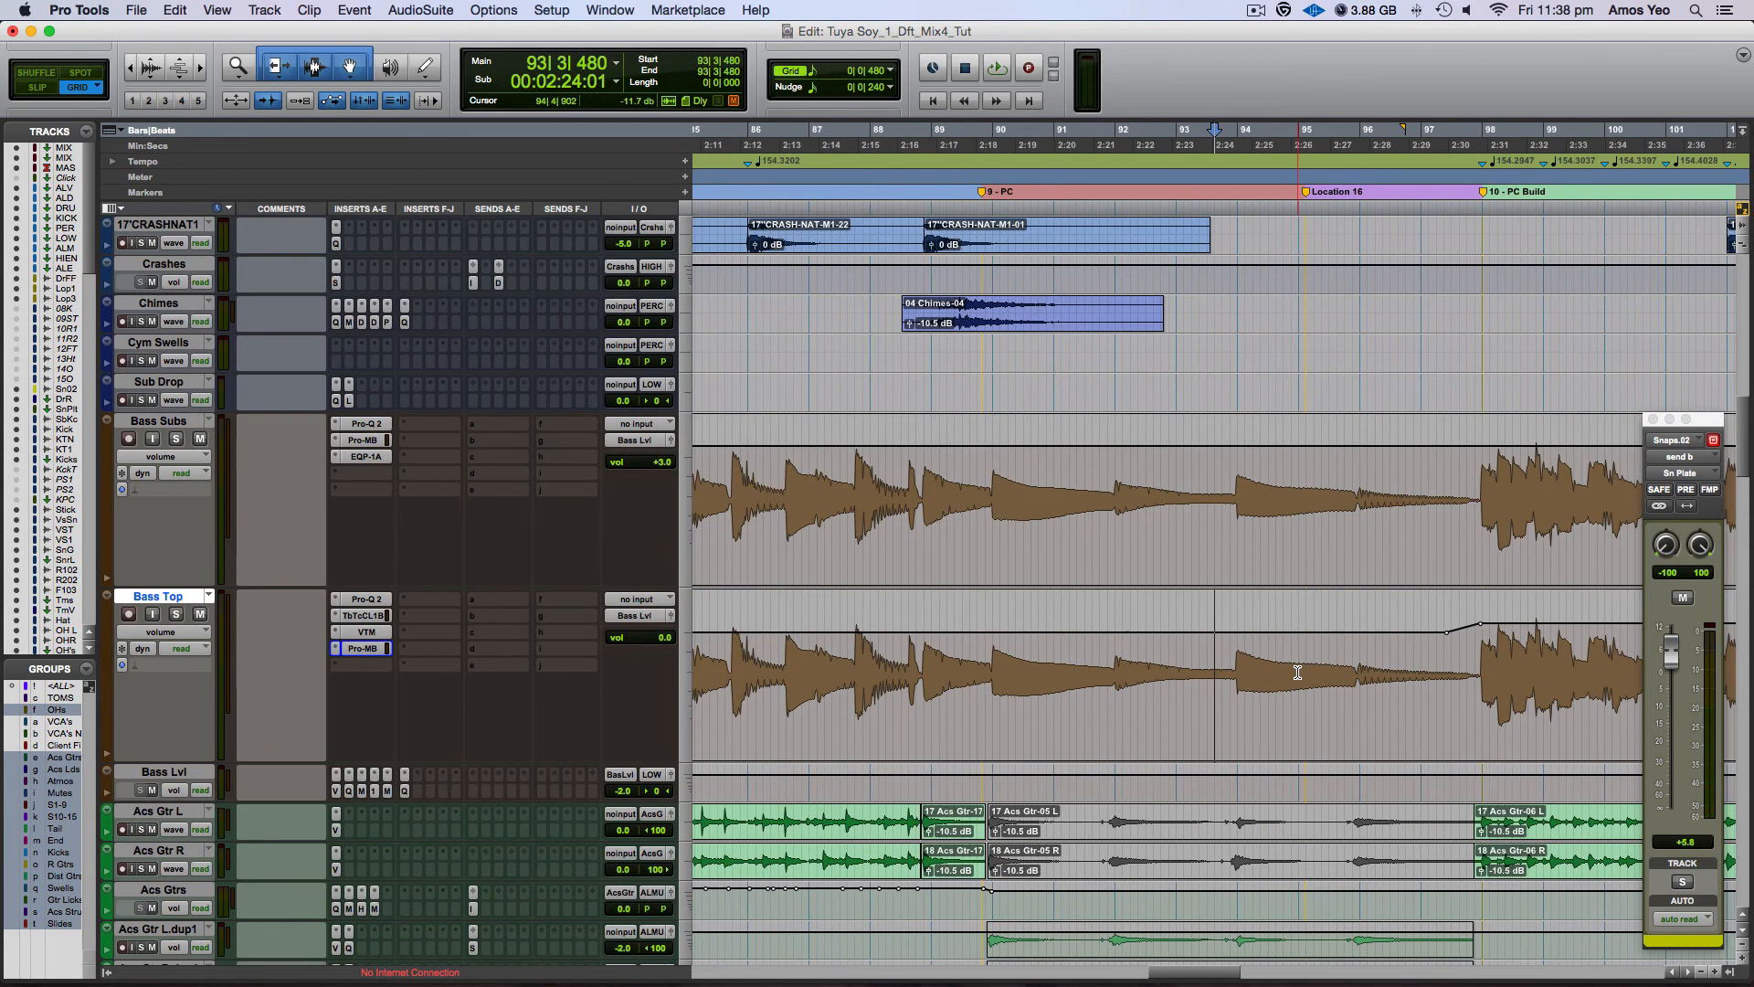
key("r")
scroll(1291, 673, "right", 5)
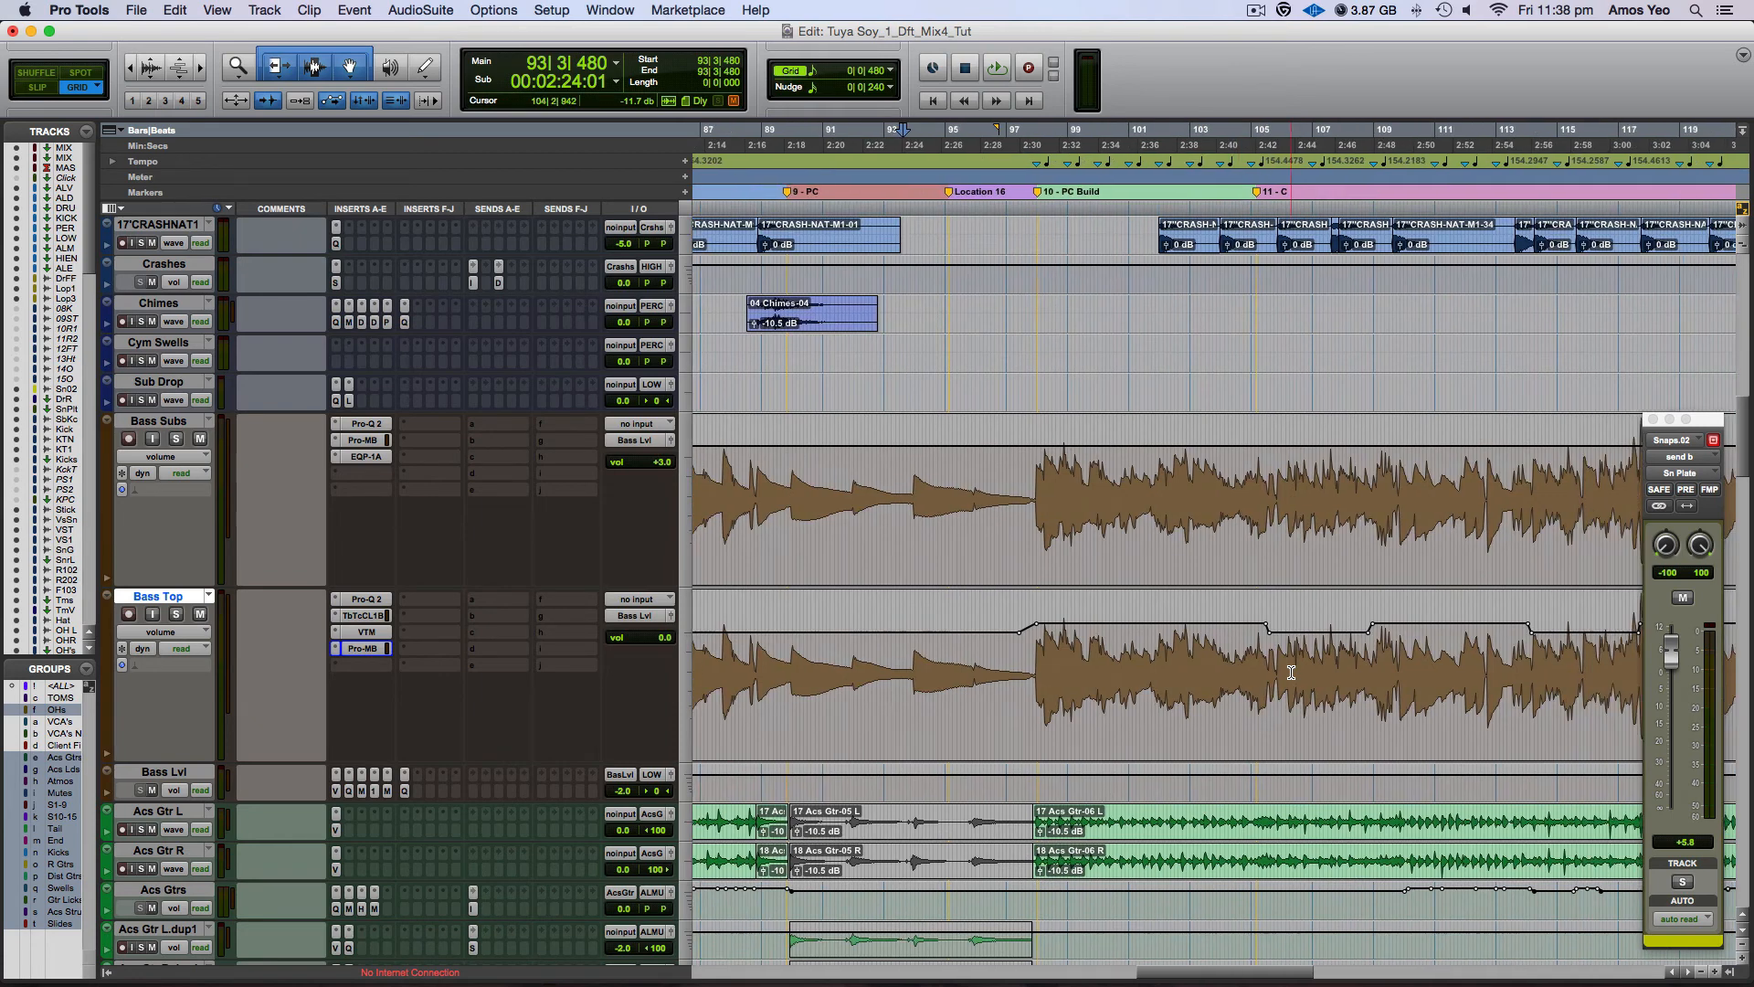
scroll(1291, 673, "up", 3)
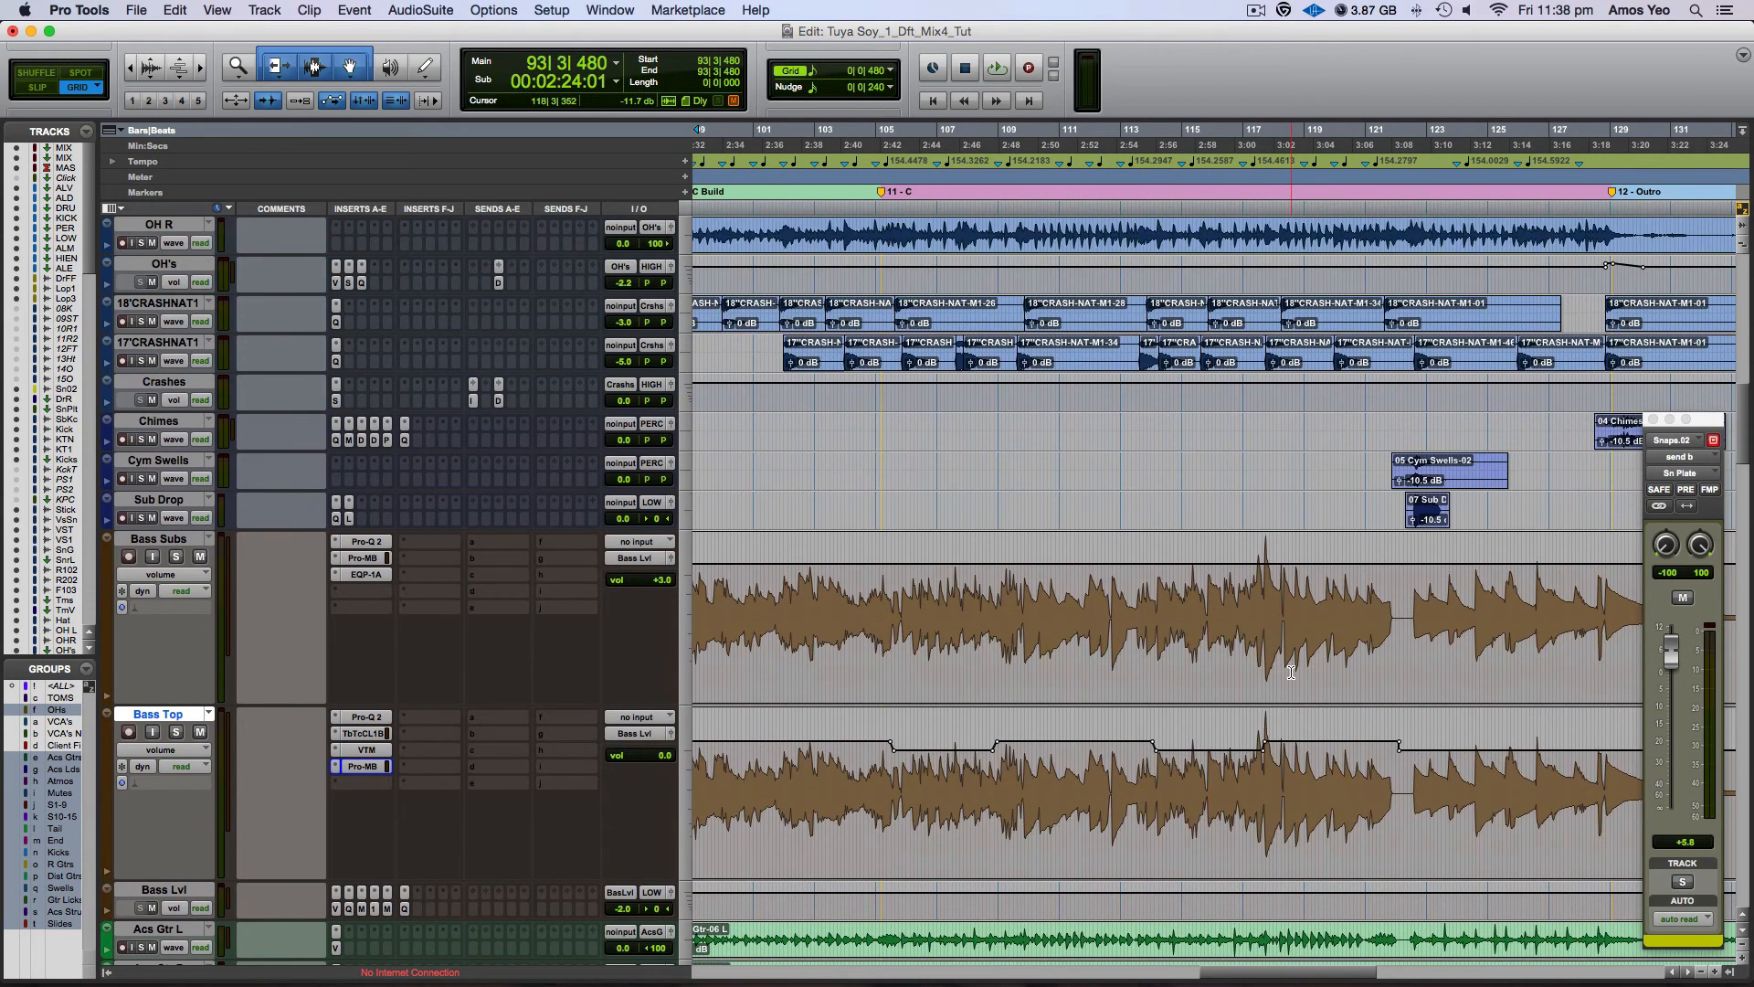
scroll(1291, 672, "down", 3)
scroll(1291, 673, "left", 5)
scroll(1291, 673, "right", 3)
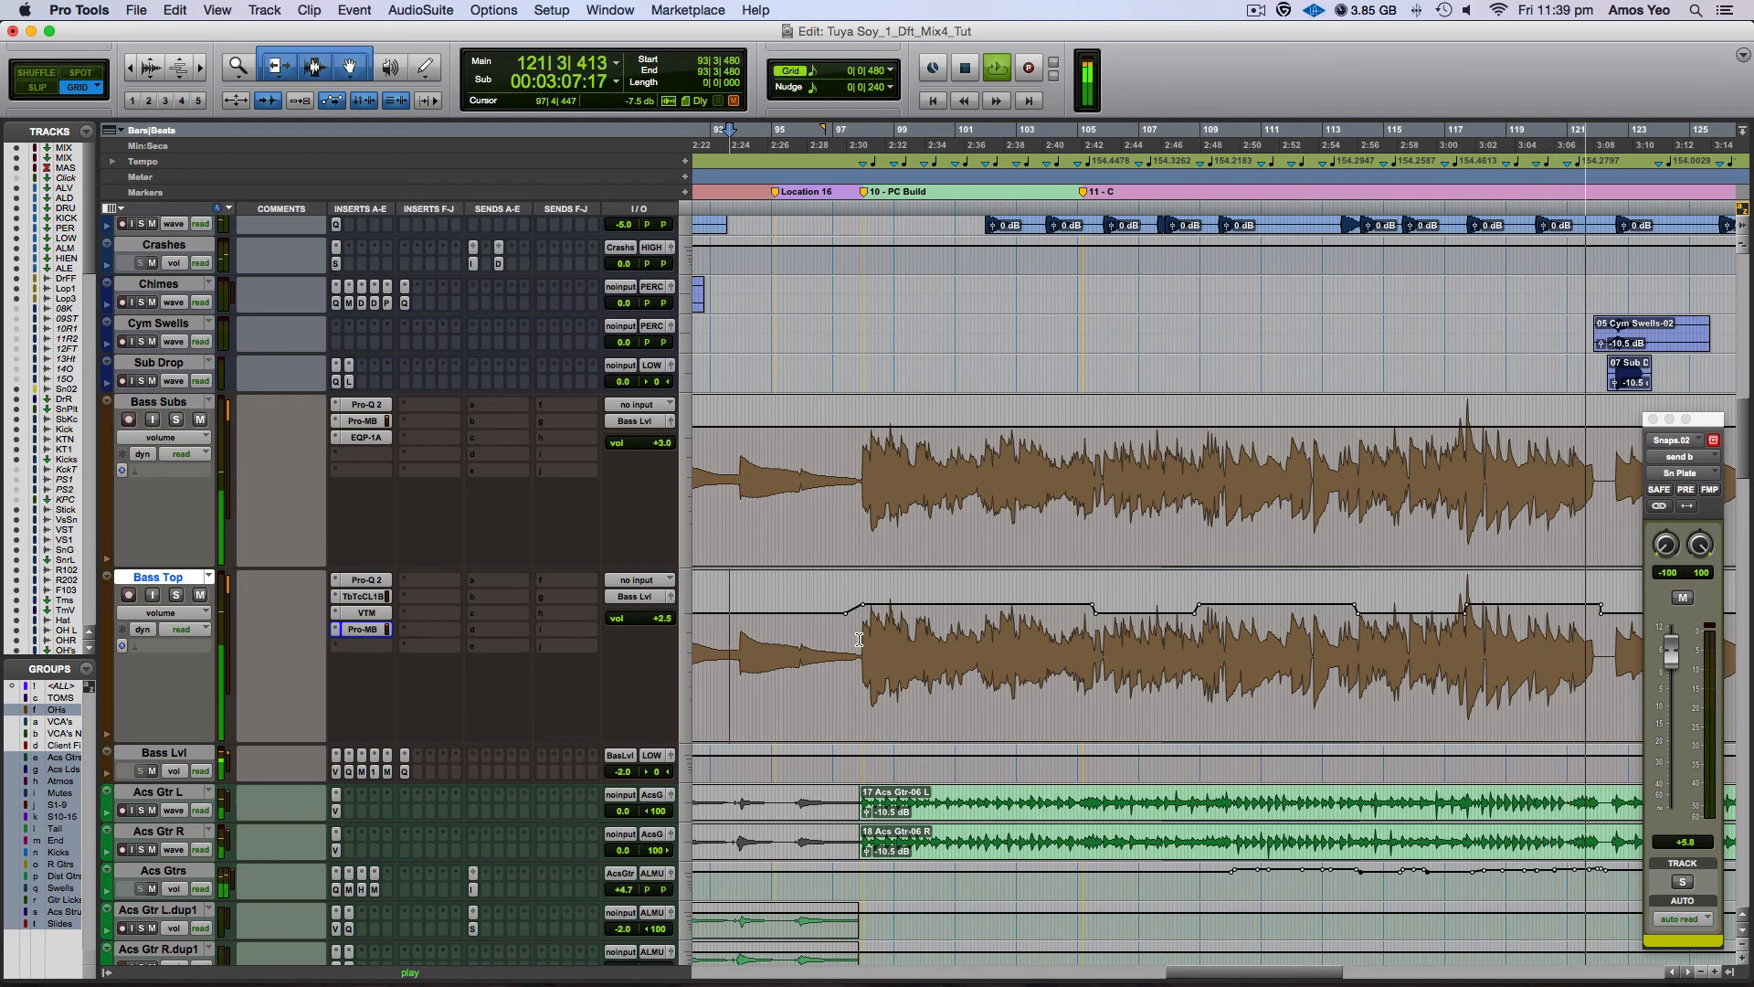
Step: Audition the 10 - PC Build section from 97|1|480 and unsolo Bass Top, leaving Bass Subs soloed
key("space")
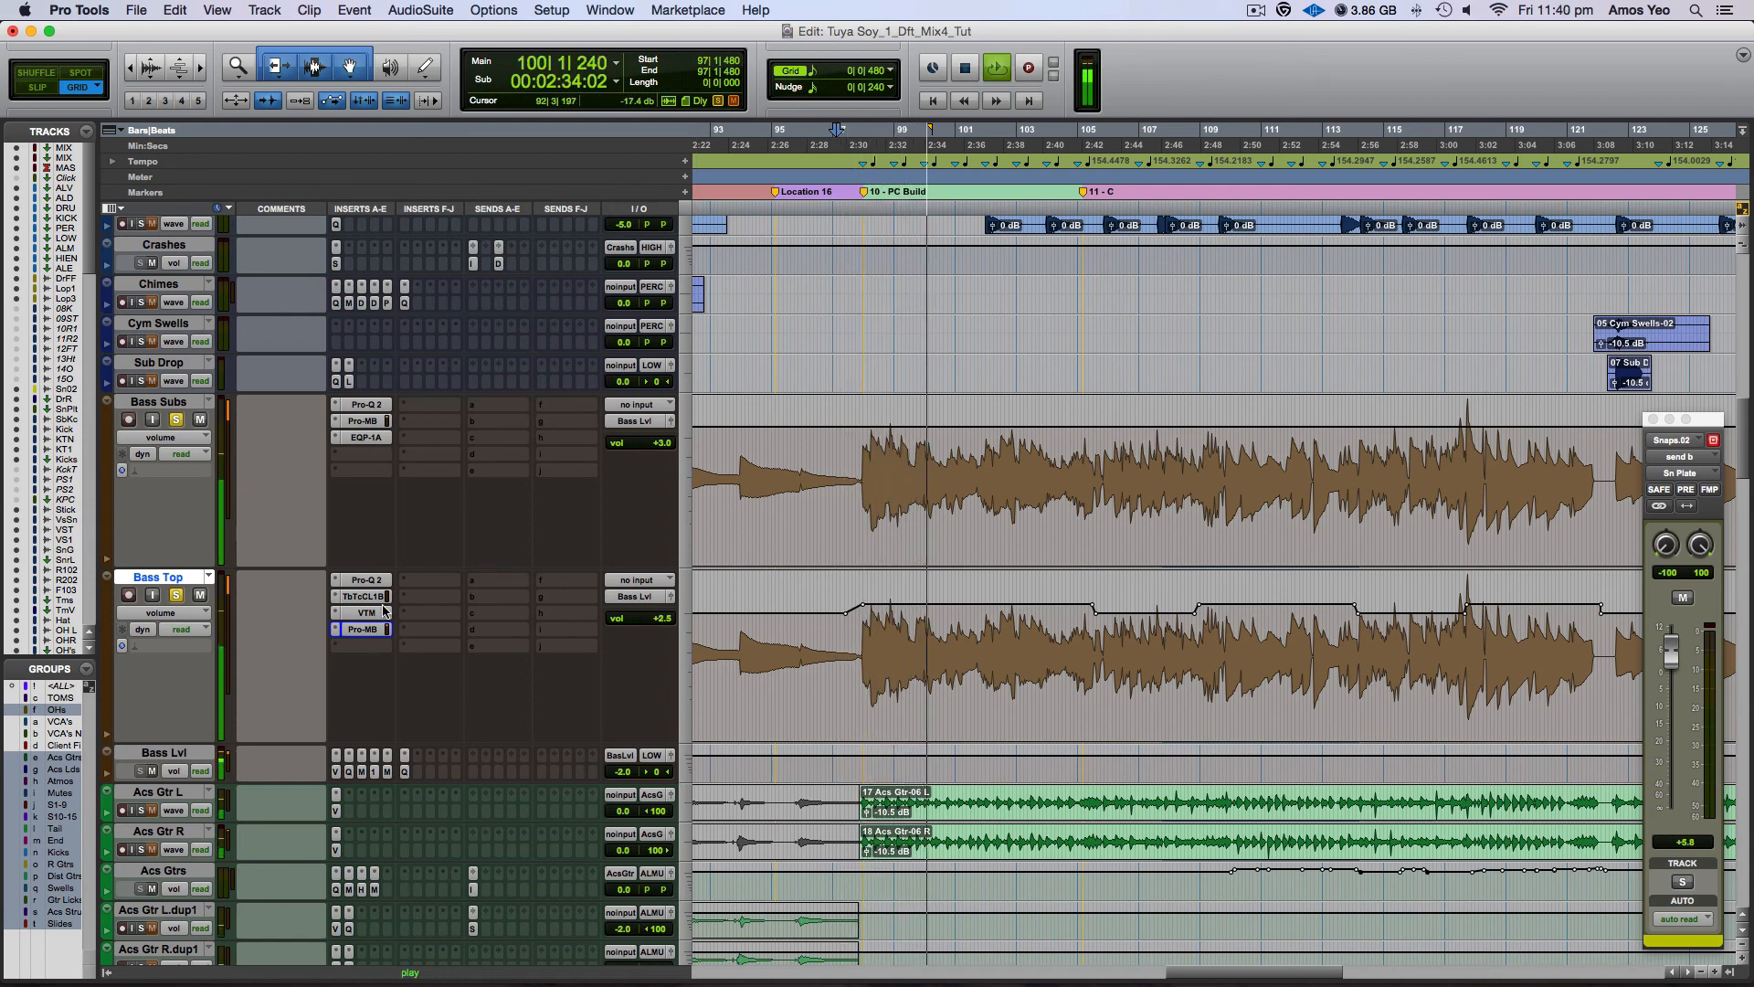
left_click(176, 595)
key("space")
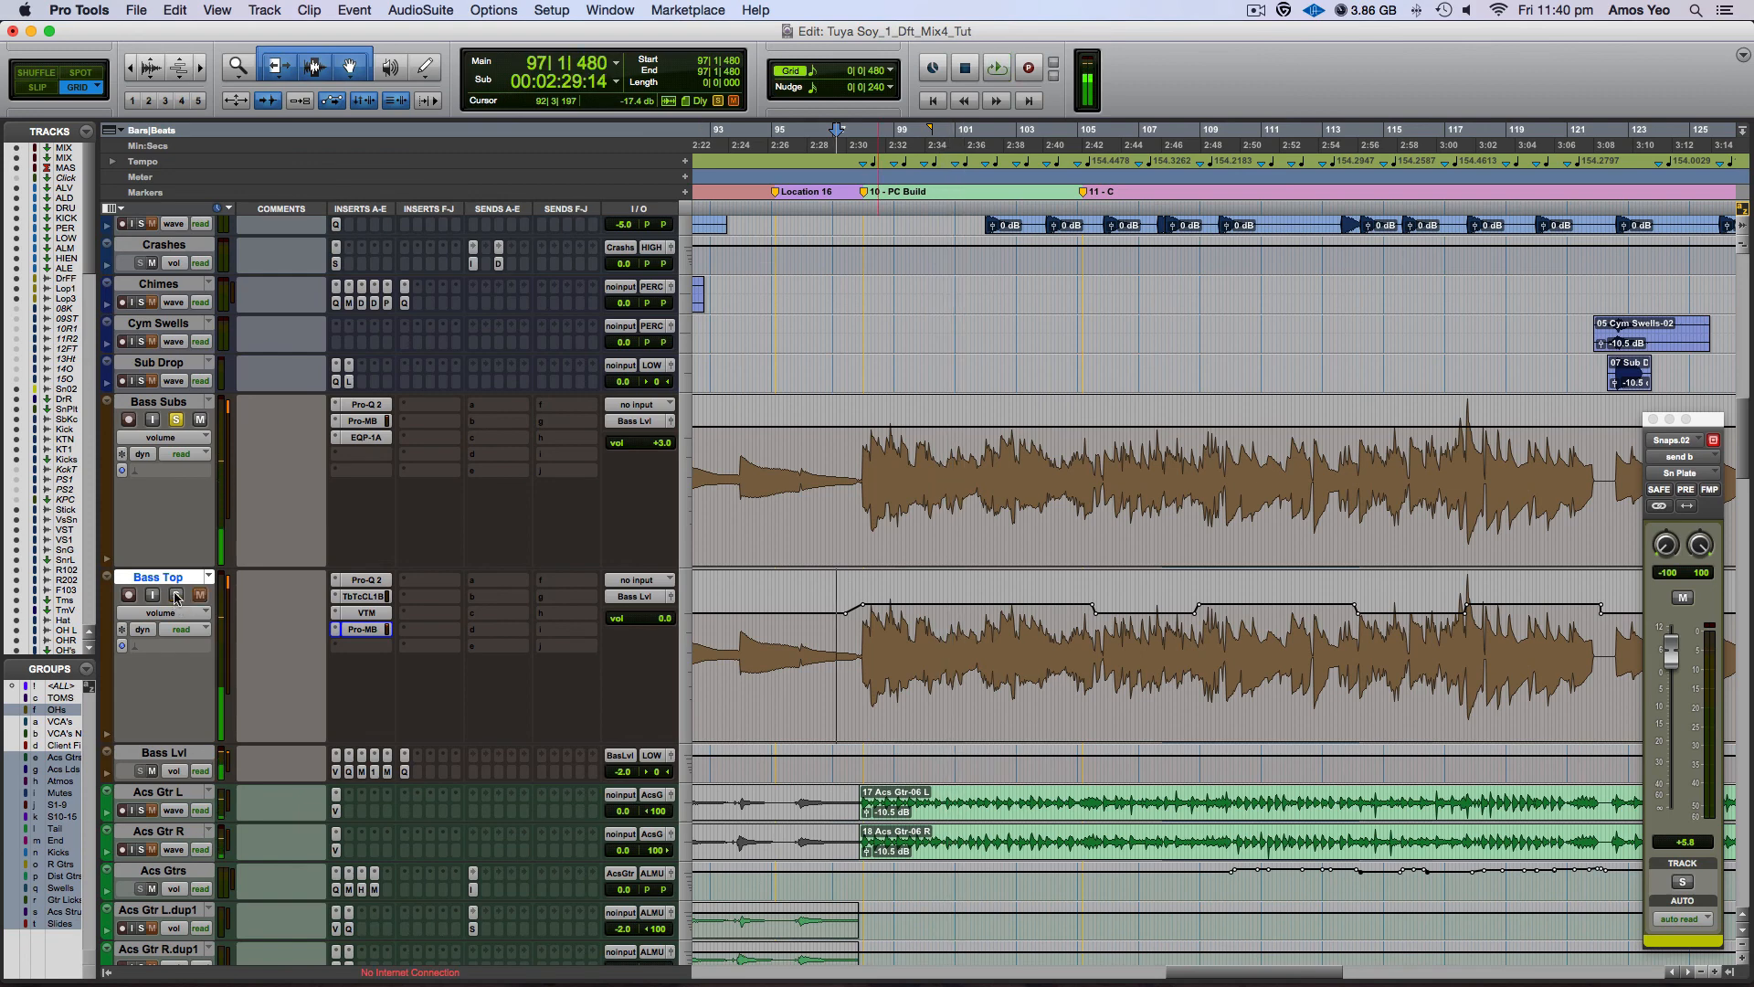